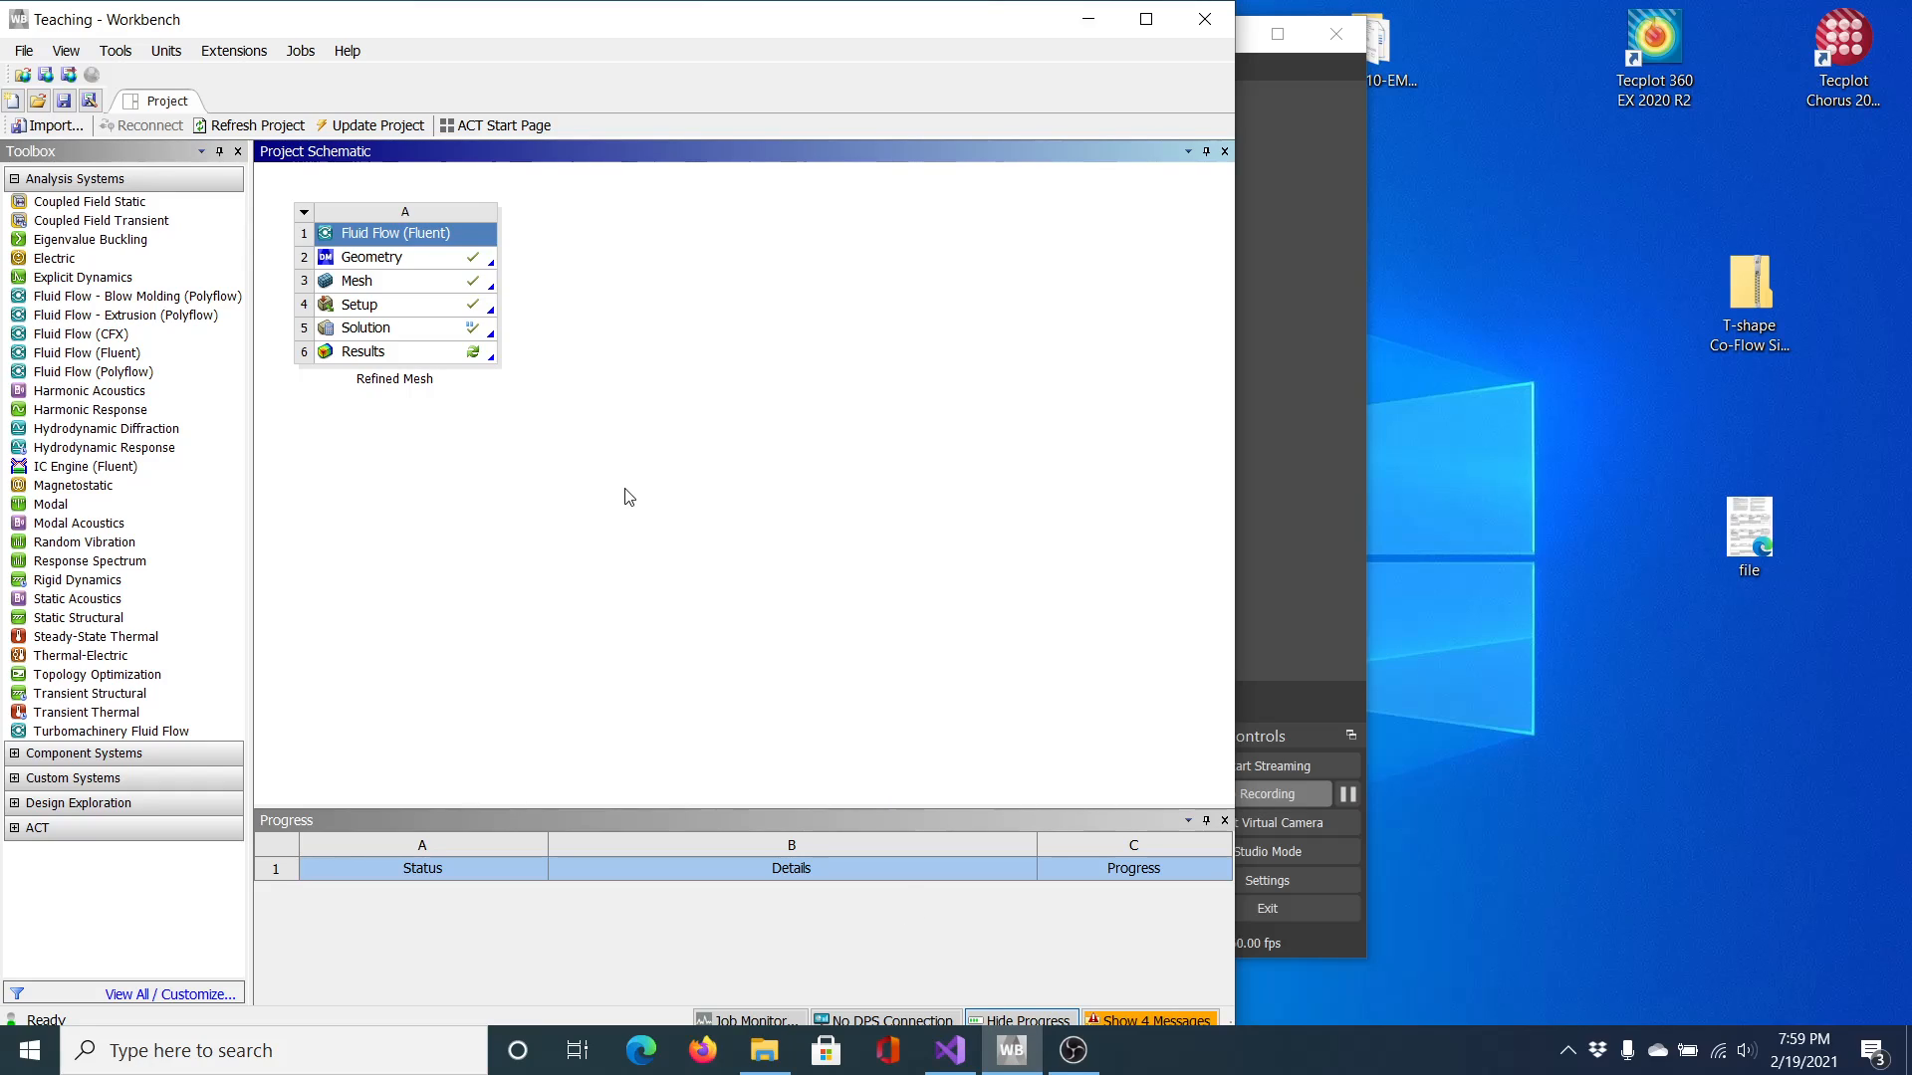
Open the Mesh cell of the Refined Mesh fluid flow system for editing and switch to the Meshing window
{"action": "right_click", "coordinate": [405, 282]}
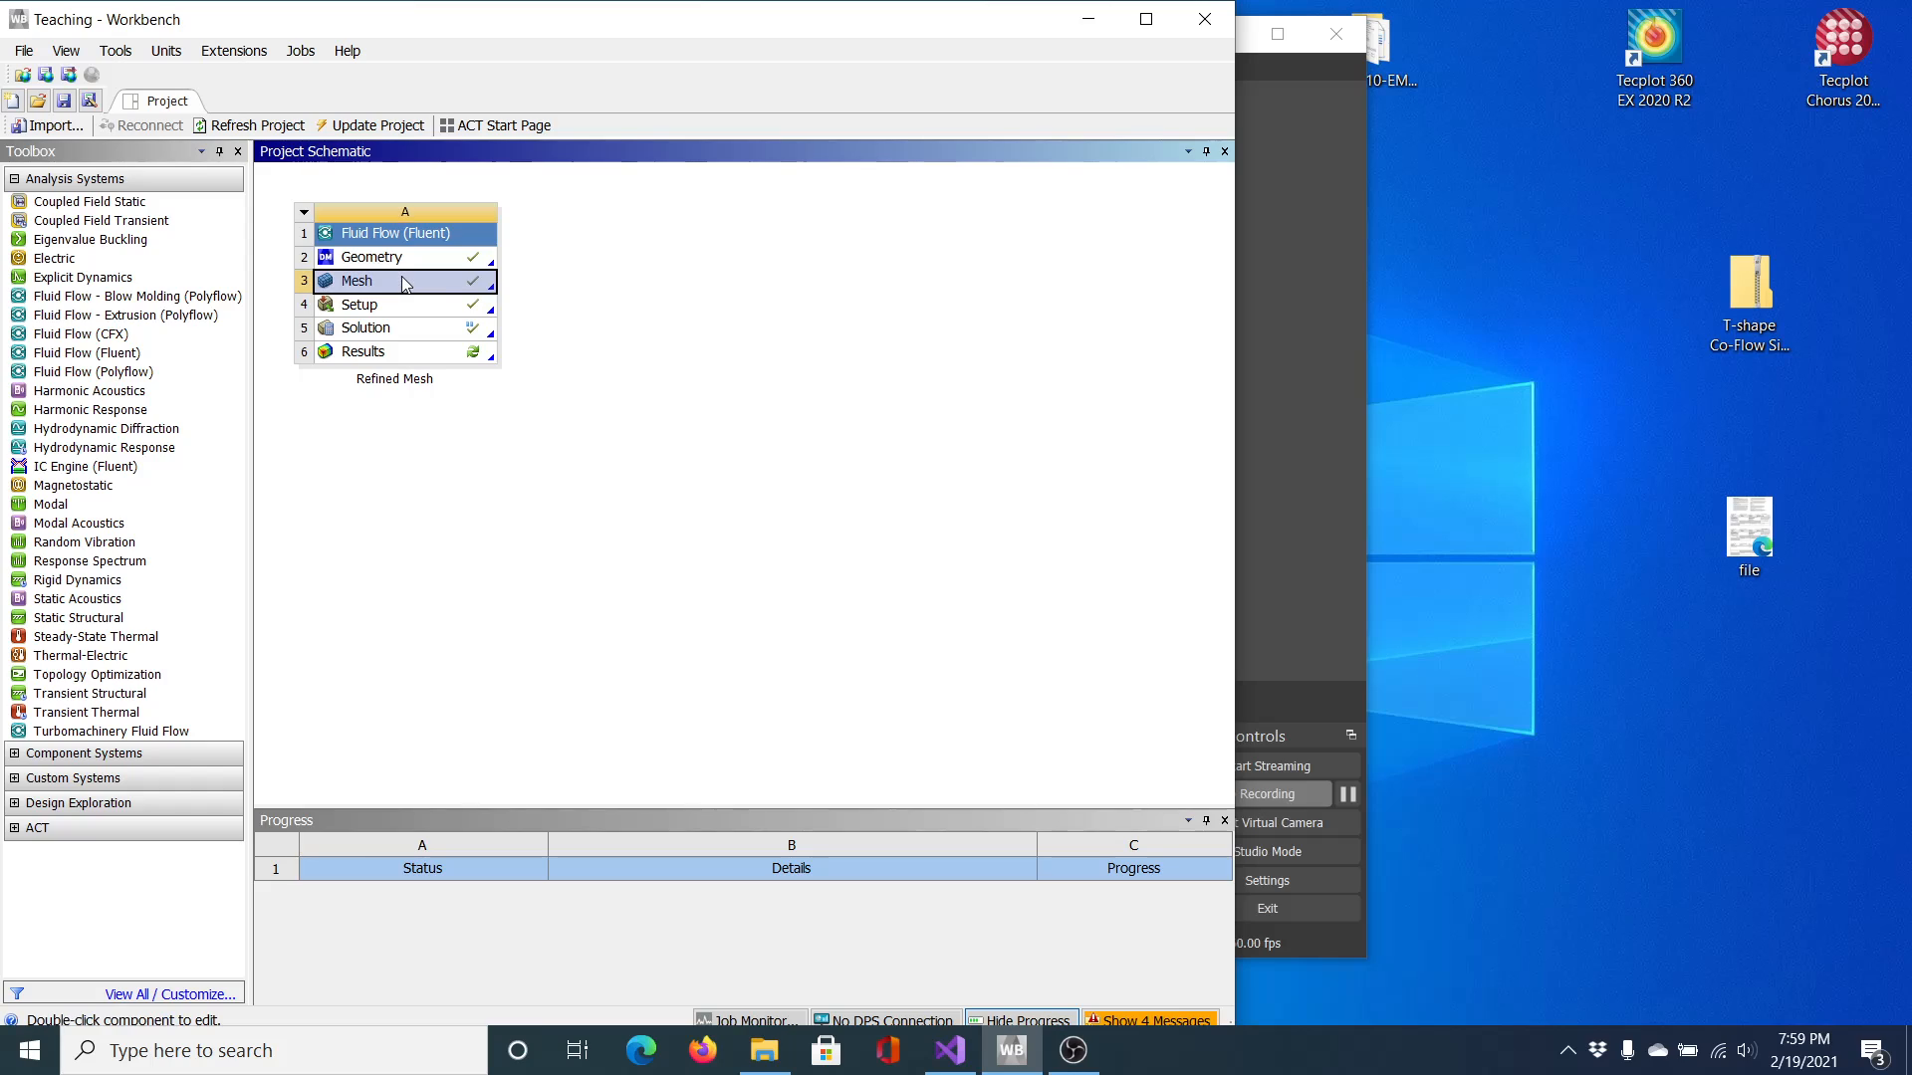
{"action": "left_click", "coordinate": [456, 289]}
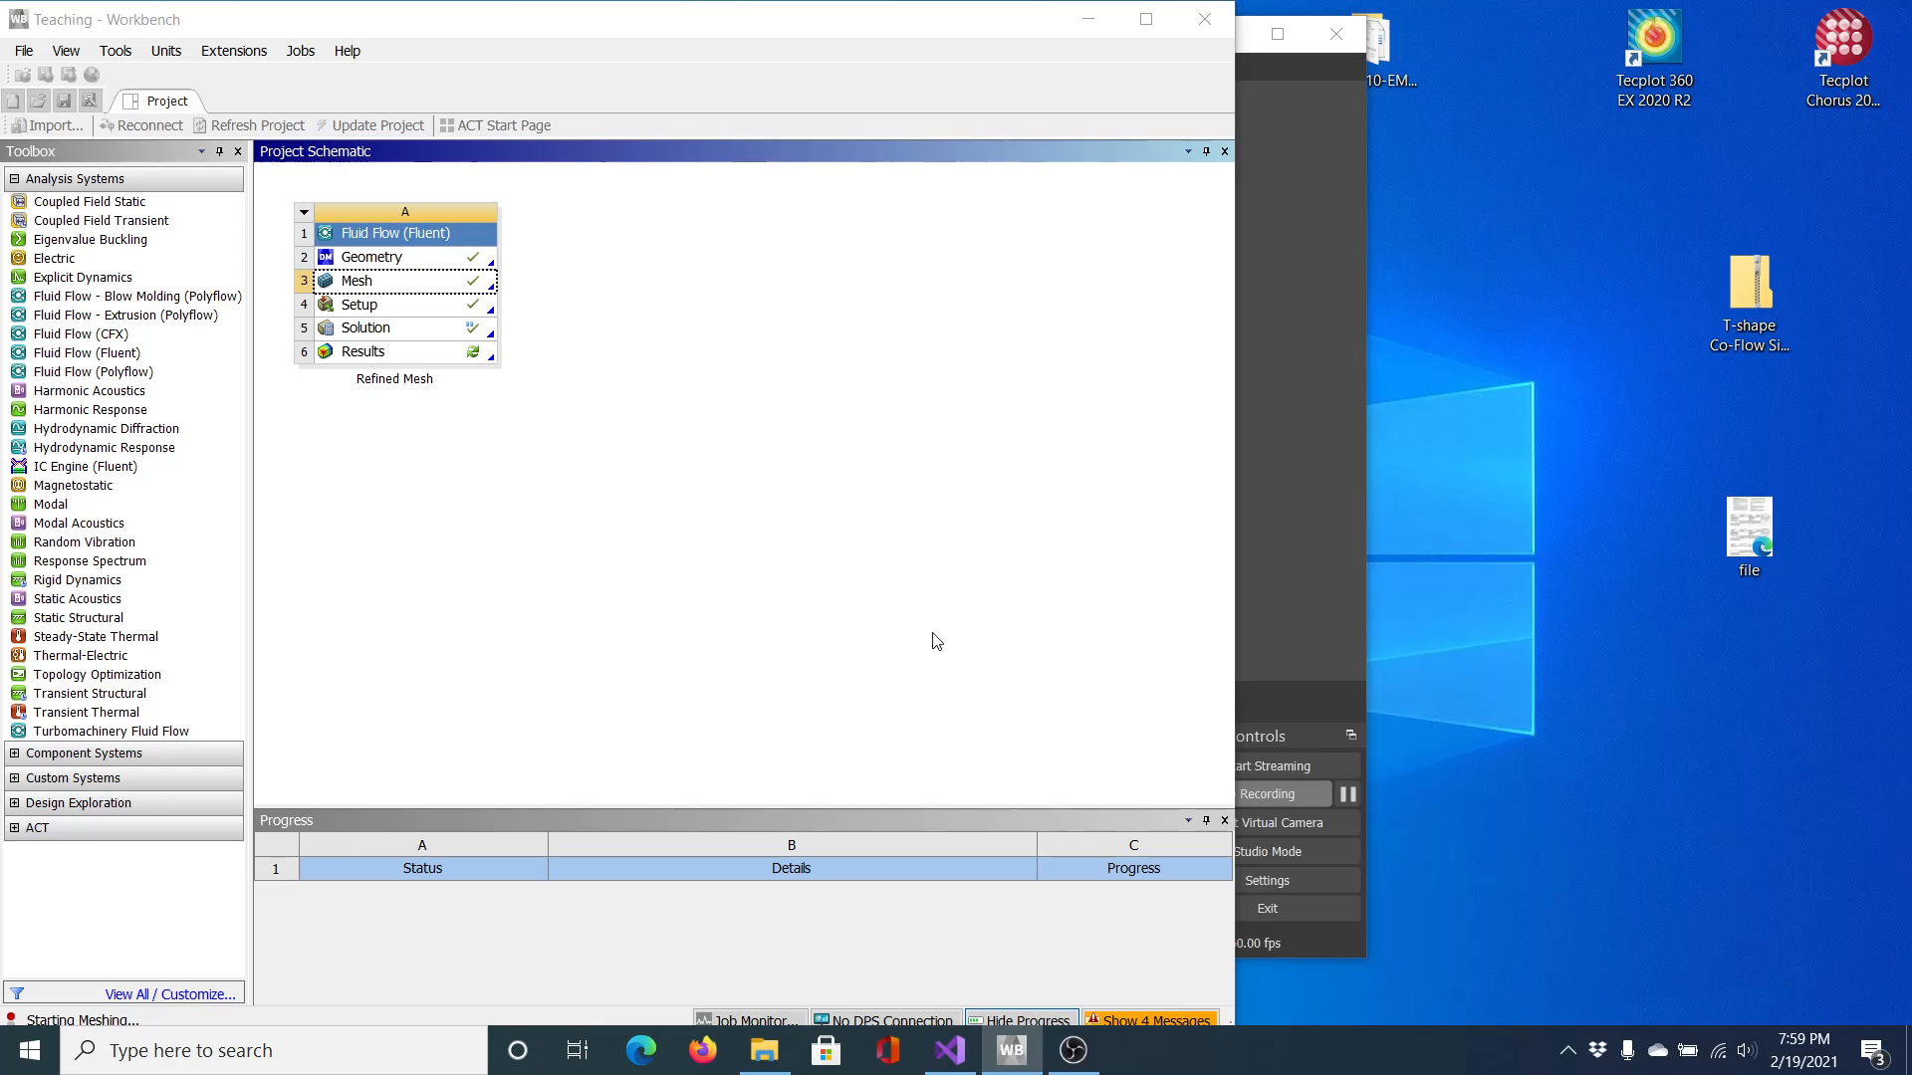
{"action": "left_click", "coordinate": [1346, 799]}
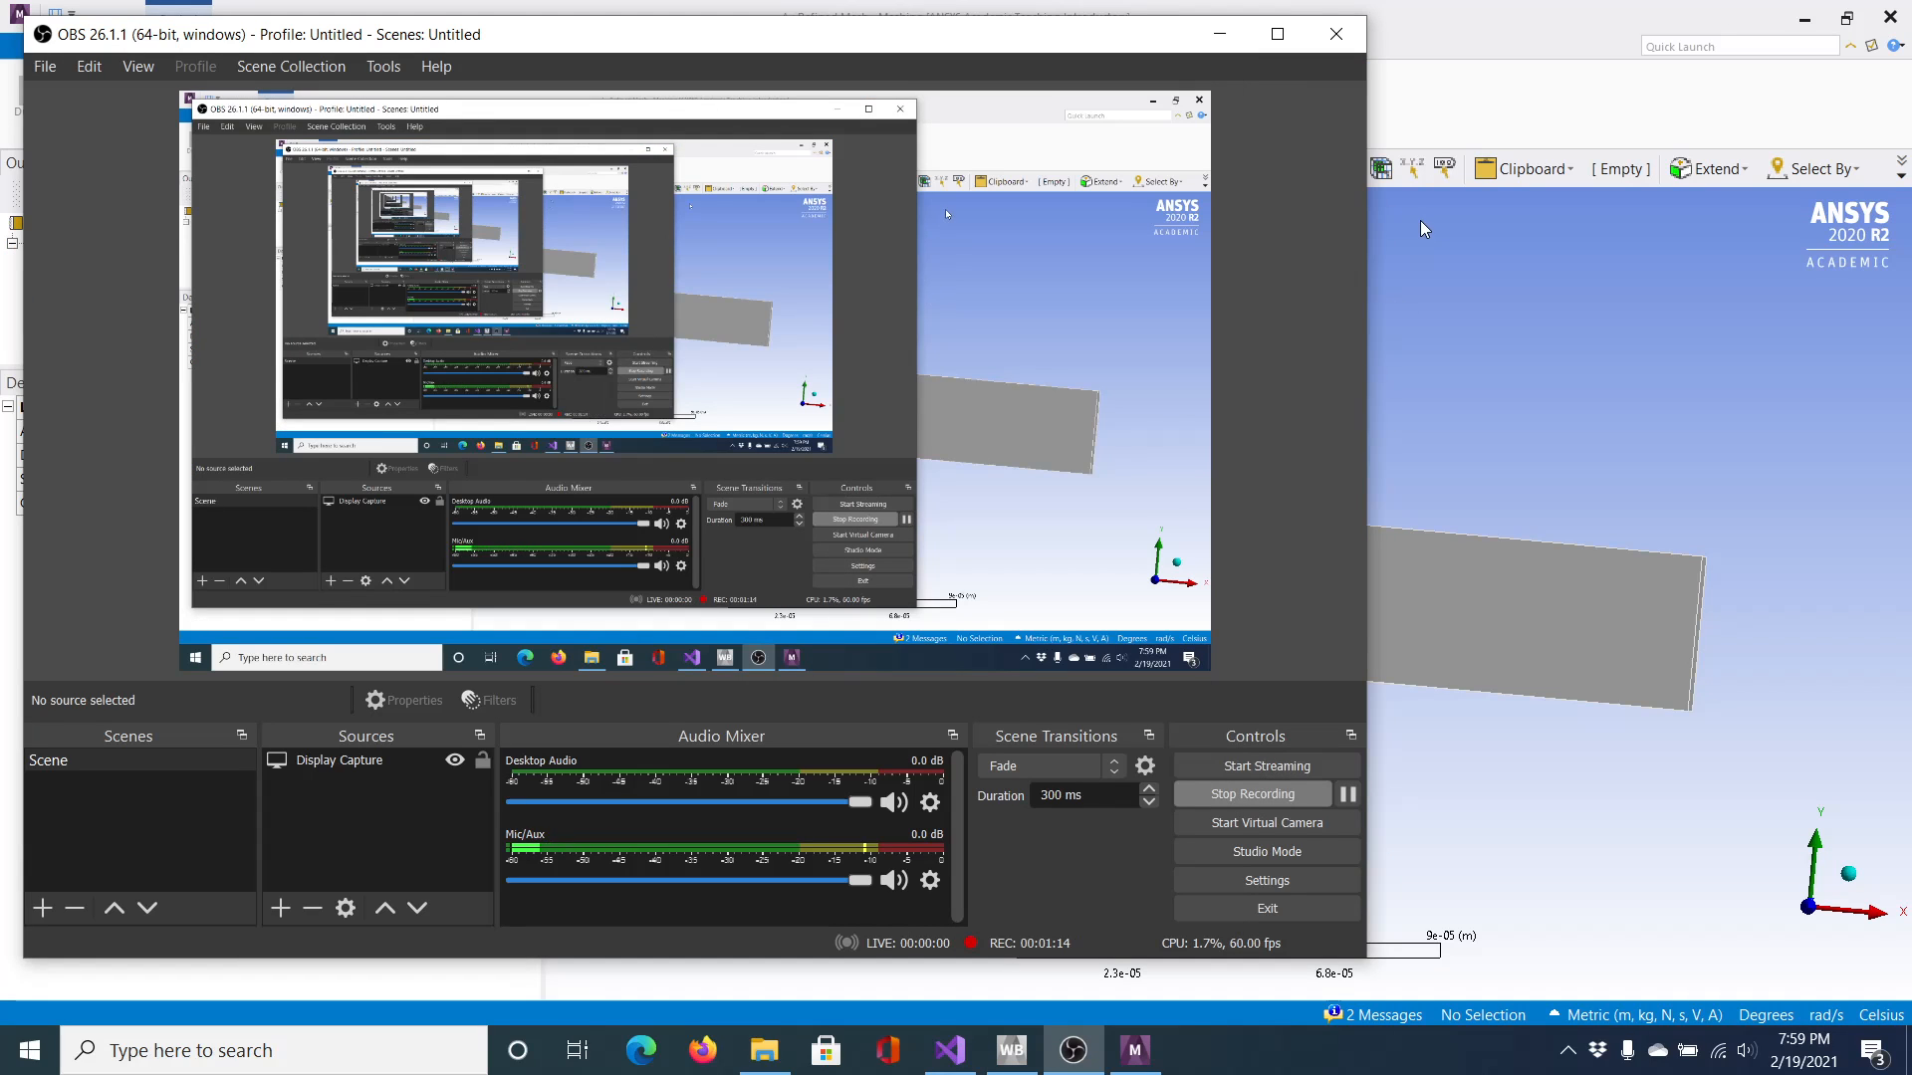
{"action": "left_click", "coordinate": [1550, 8]}
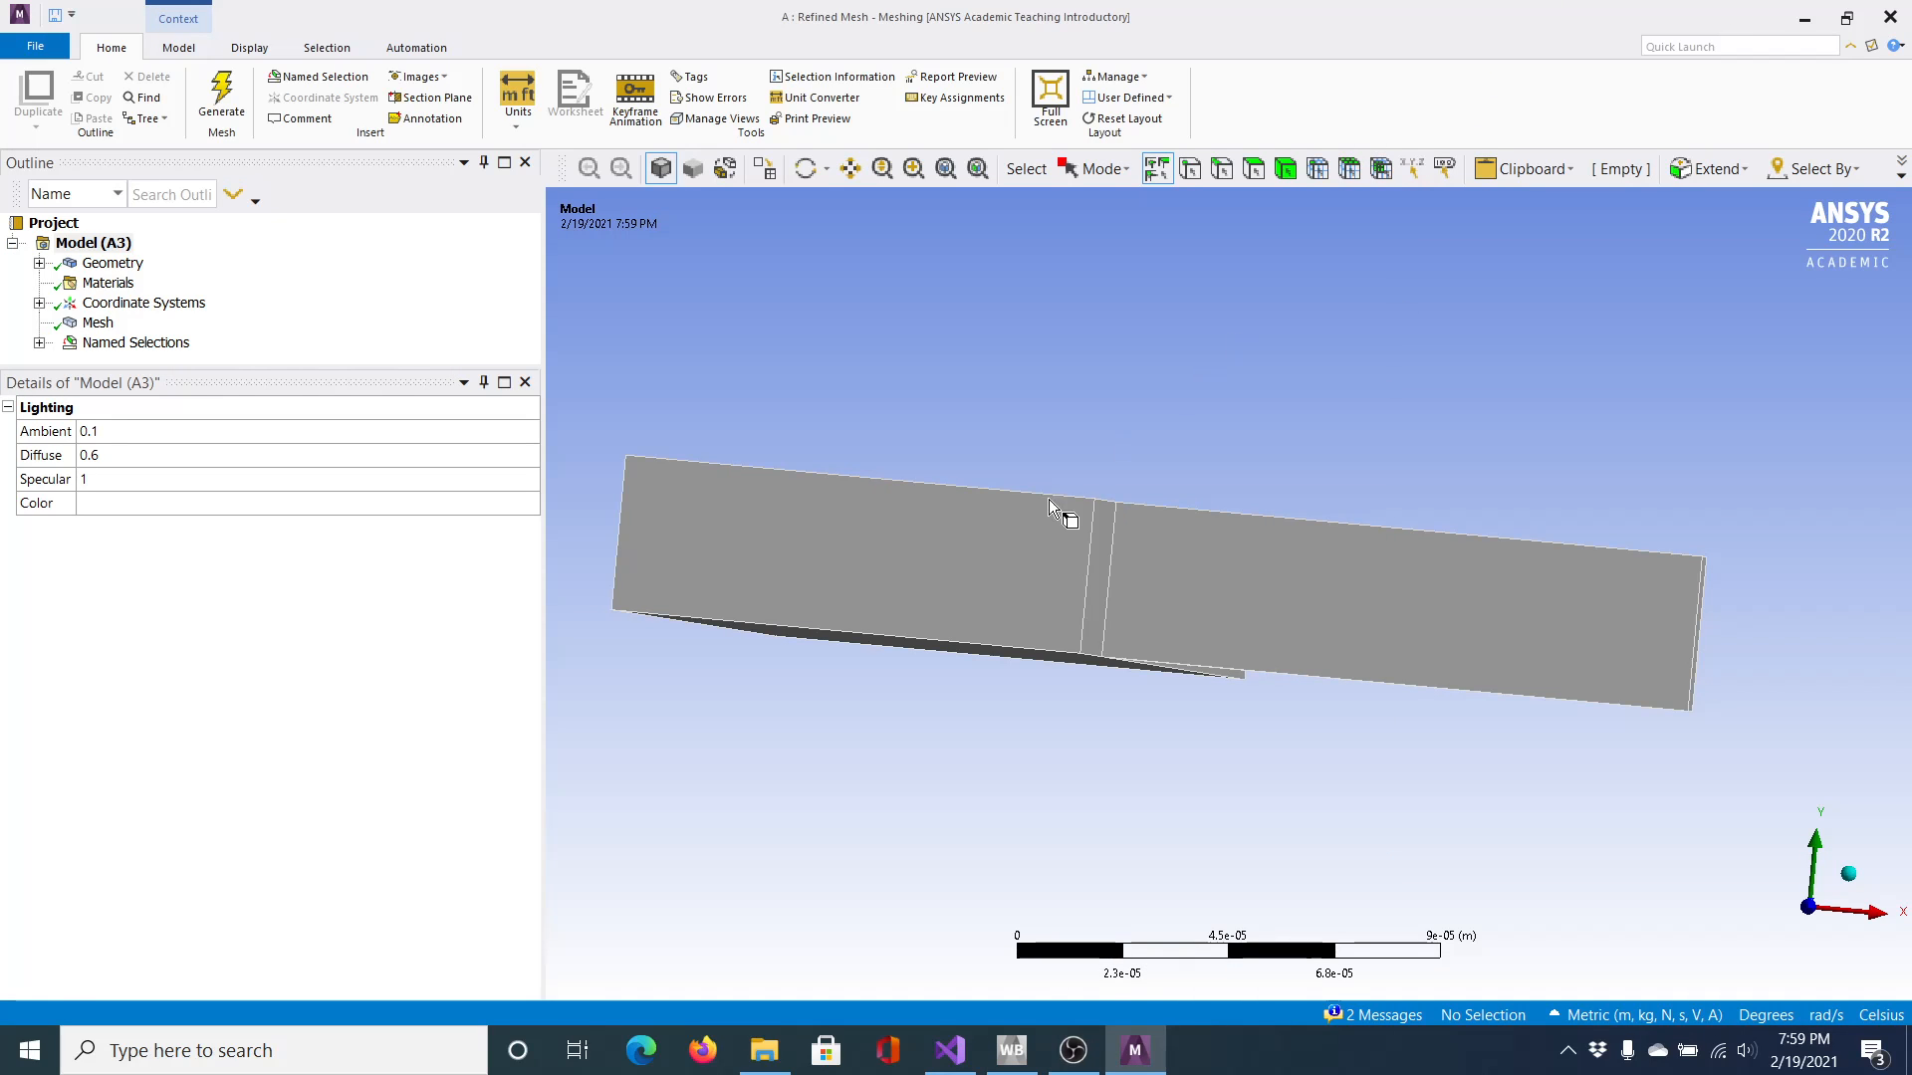
Examine the mesh's inflation settings and the available choices for automatic inflation
{"action": "left_click", "coordinate": [97, 323]}
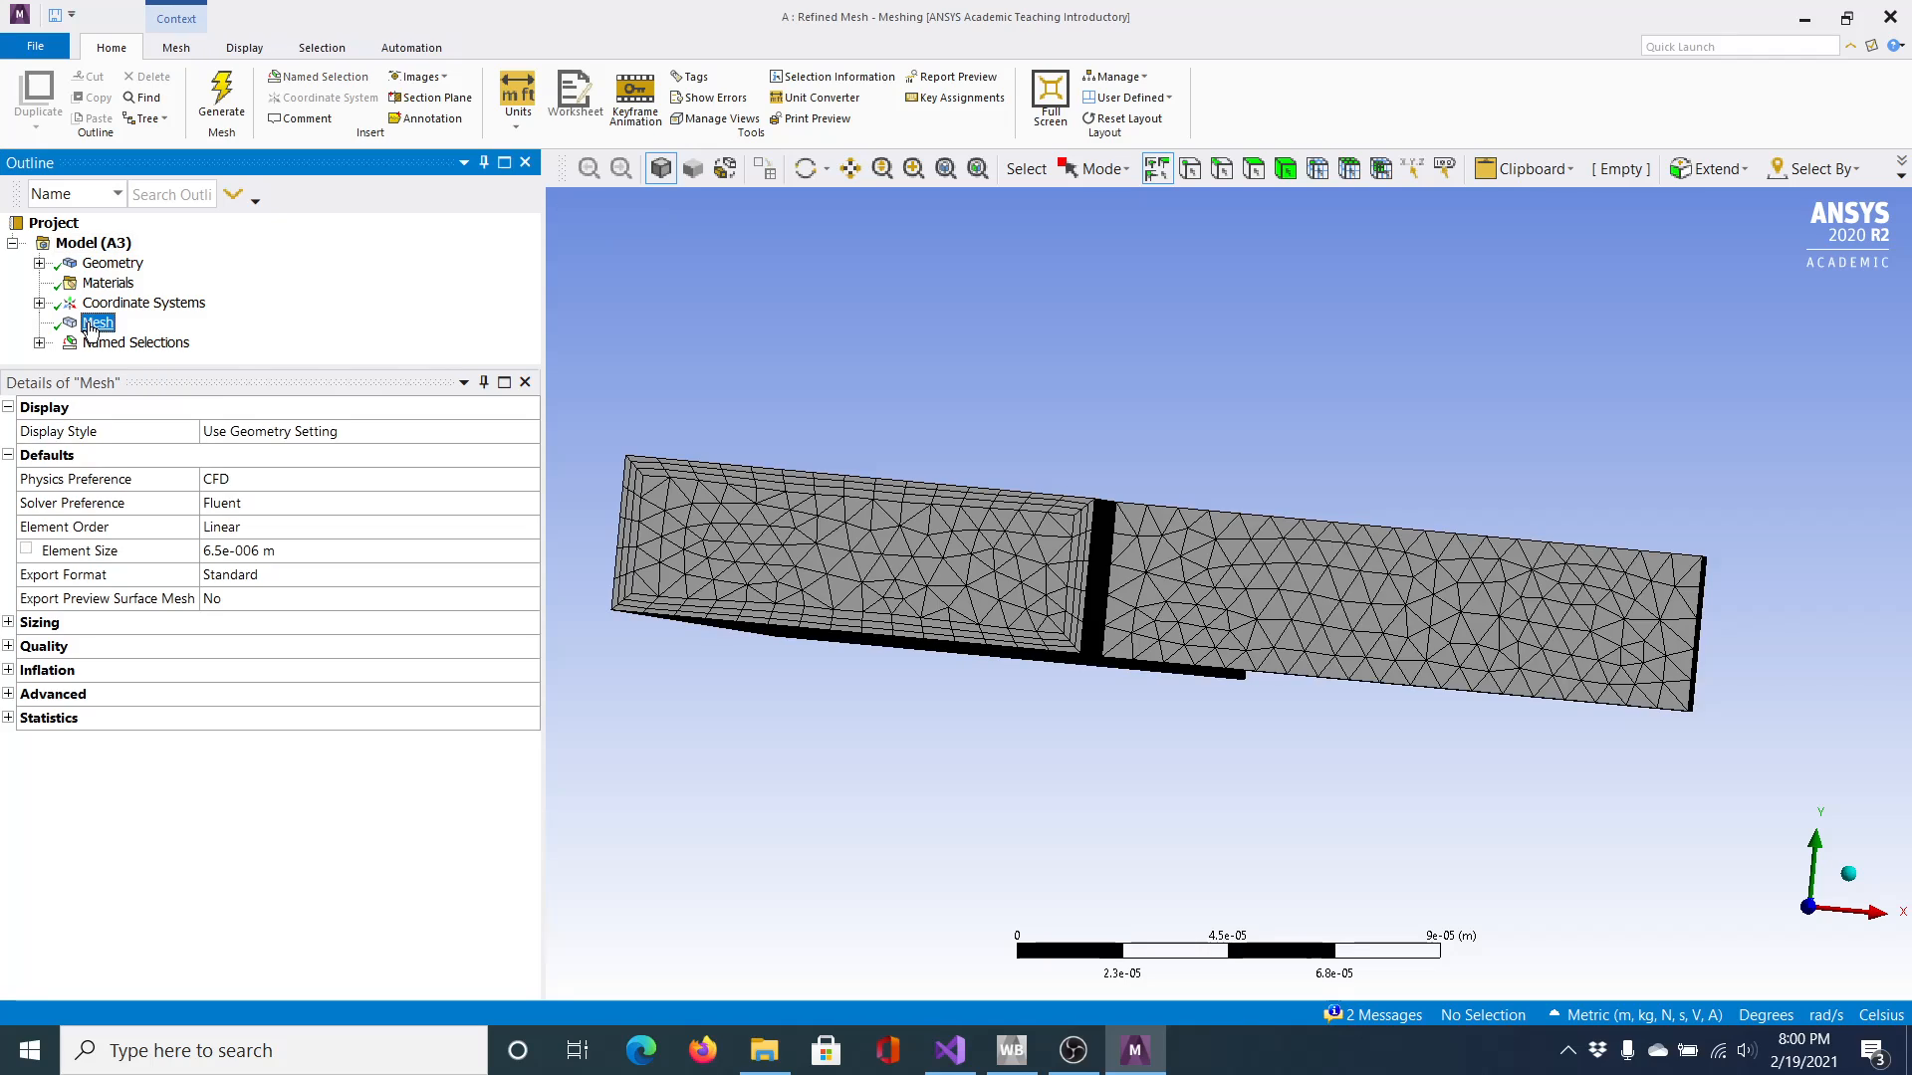
{"action": "left_click", "coordinate": [16, 671]}
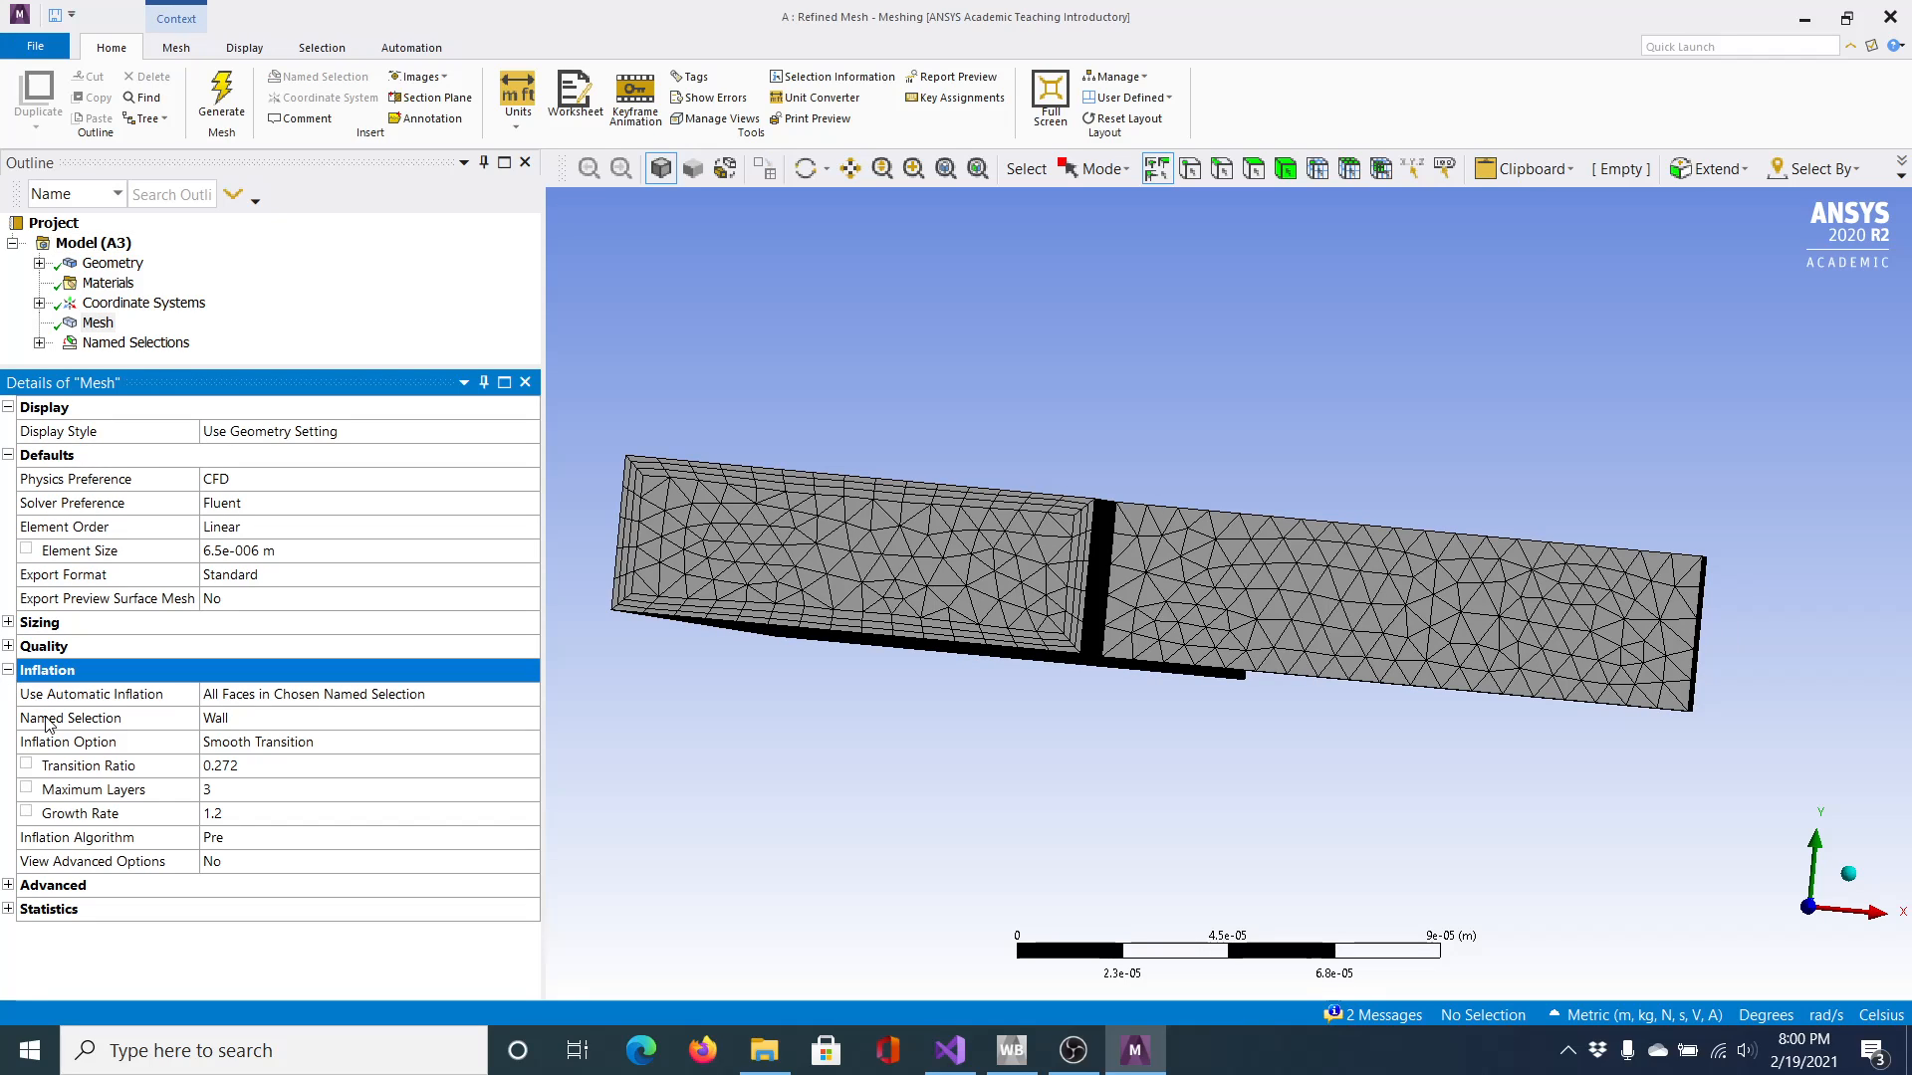
{"action": "left_click", "coordinate": [329, 695]}
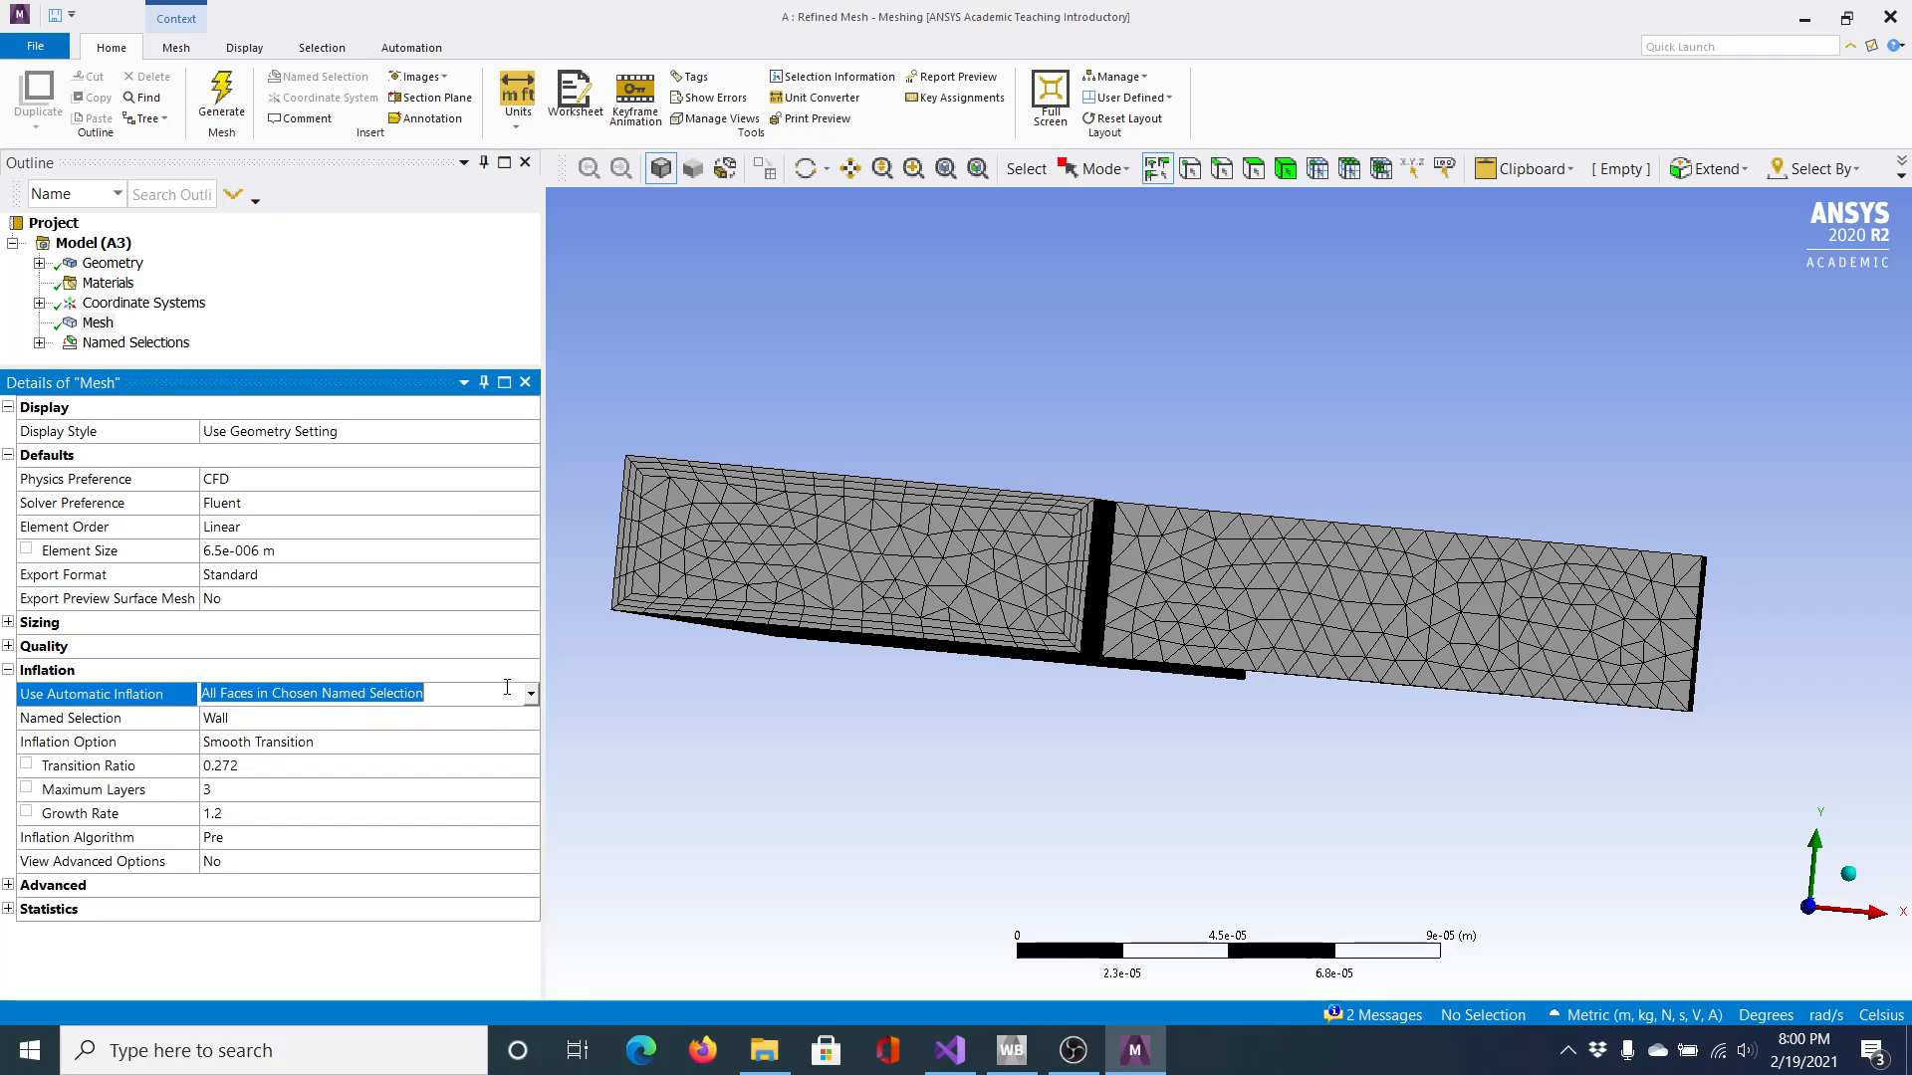
{"action": "left_click", "coordinate": [530, 694]}
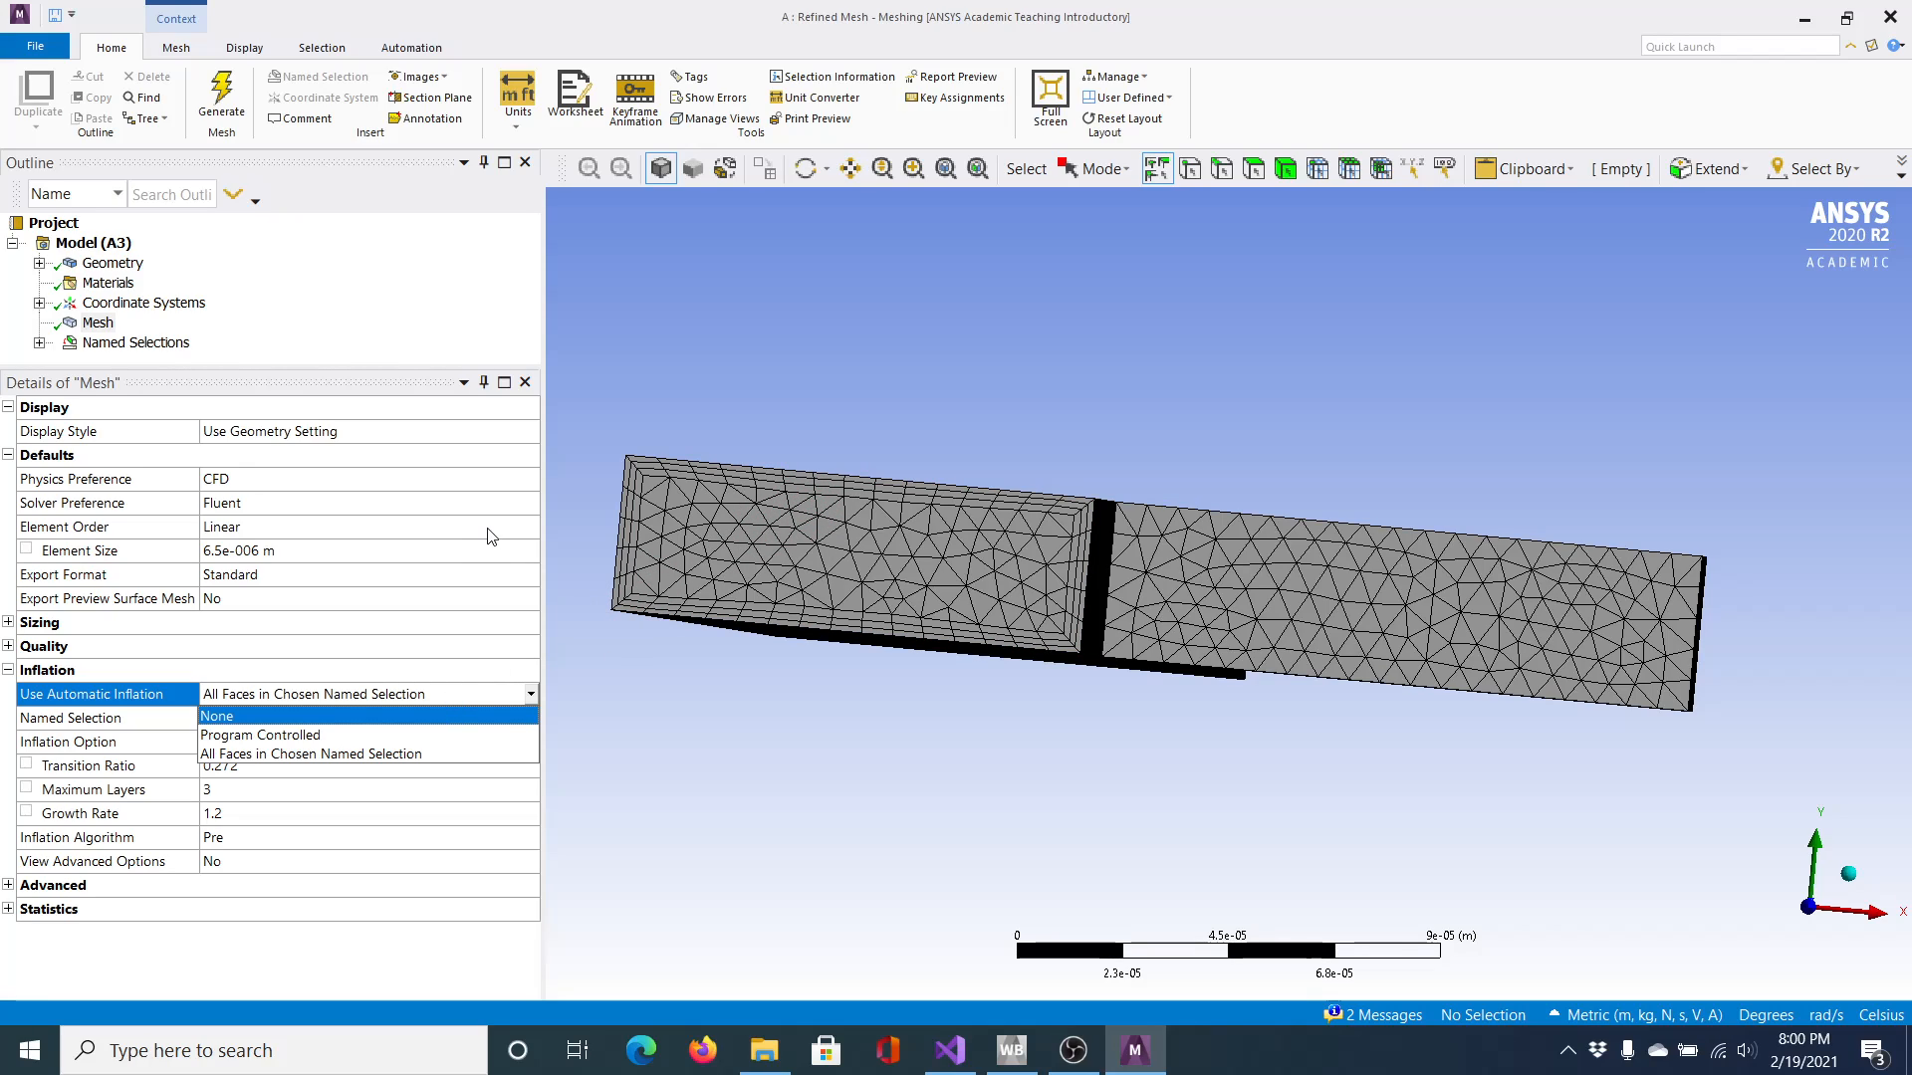
{"action": "left_click", "coordinate": [491, 308]}
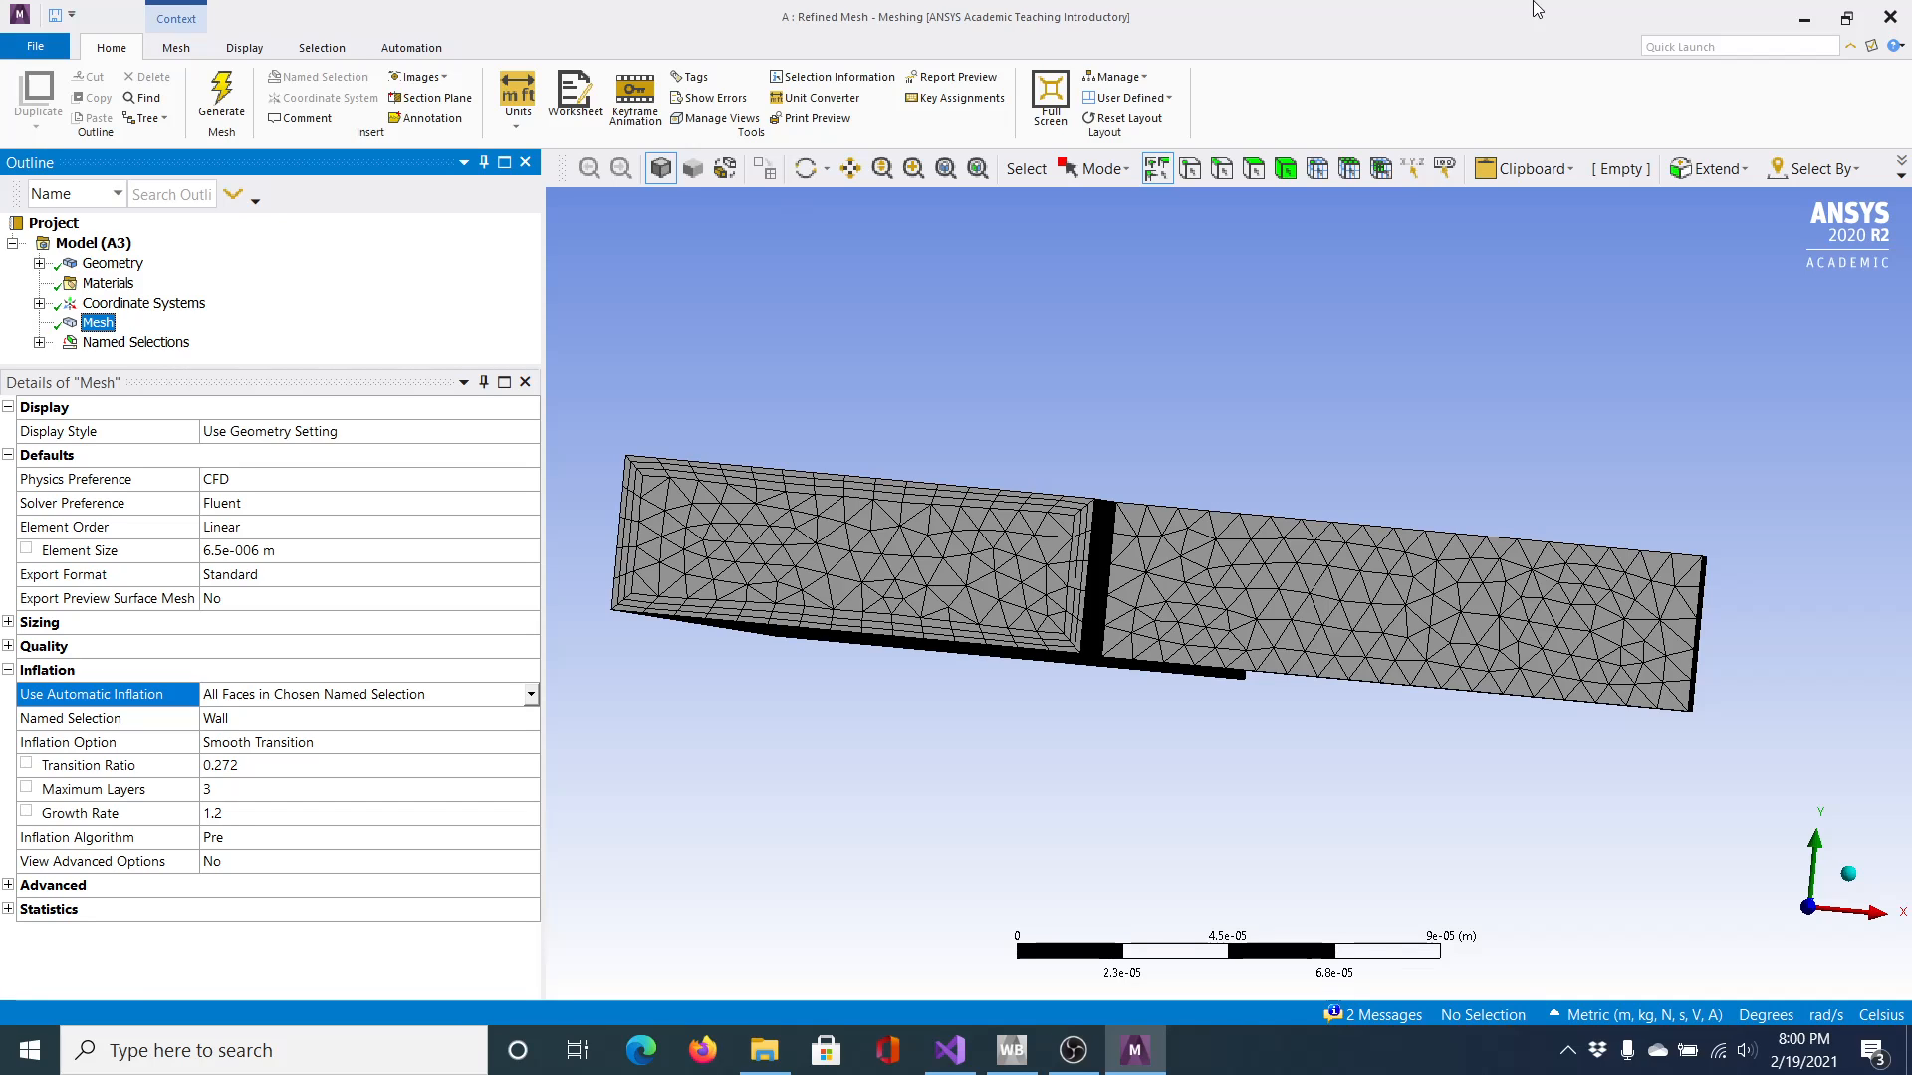
Close the Meshing window and return to the Workbench project schematic
{"action": "left_click", "coordinate": [1891, 18]}
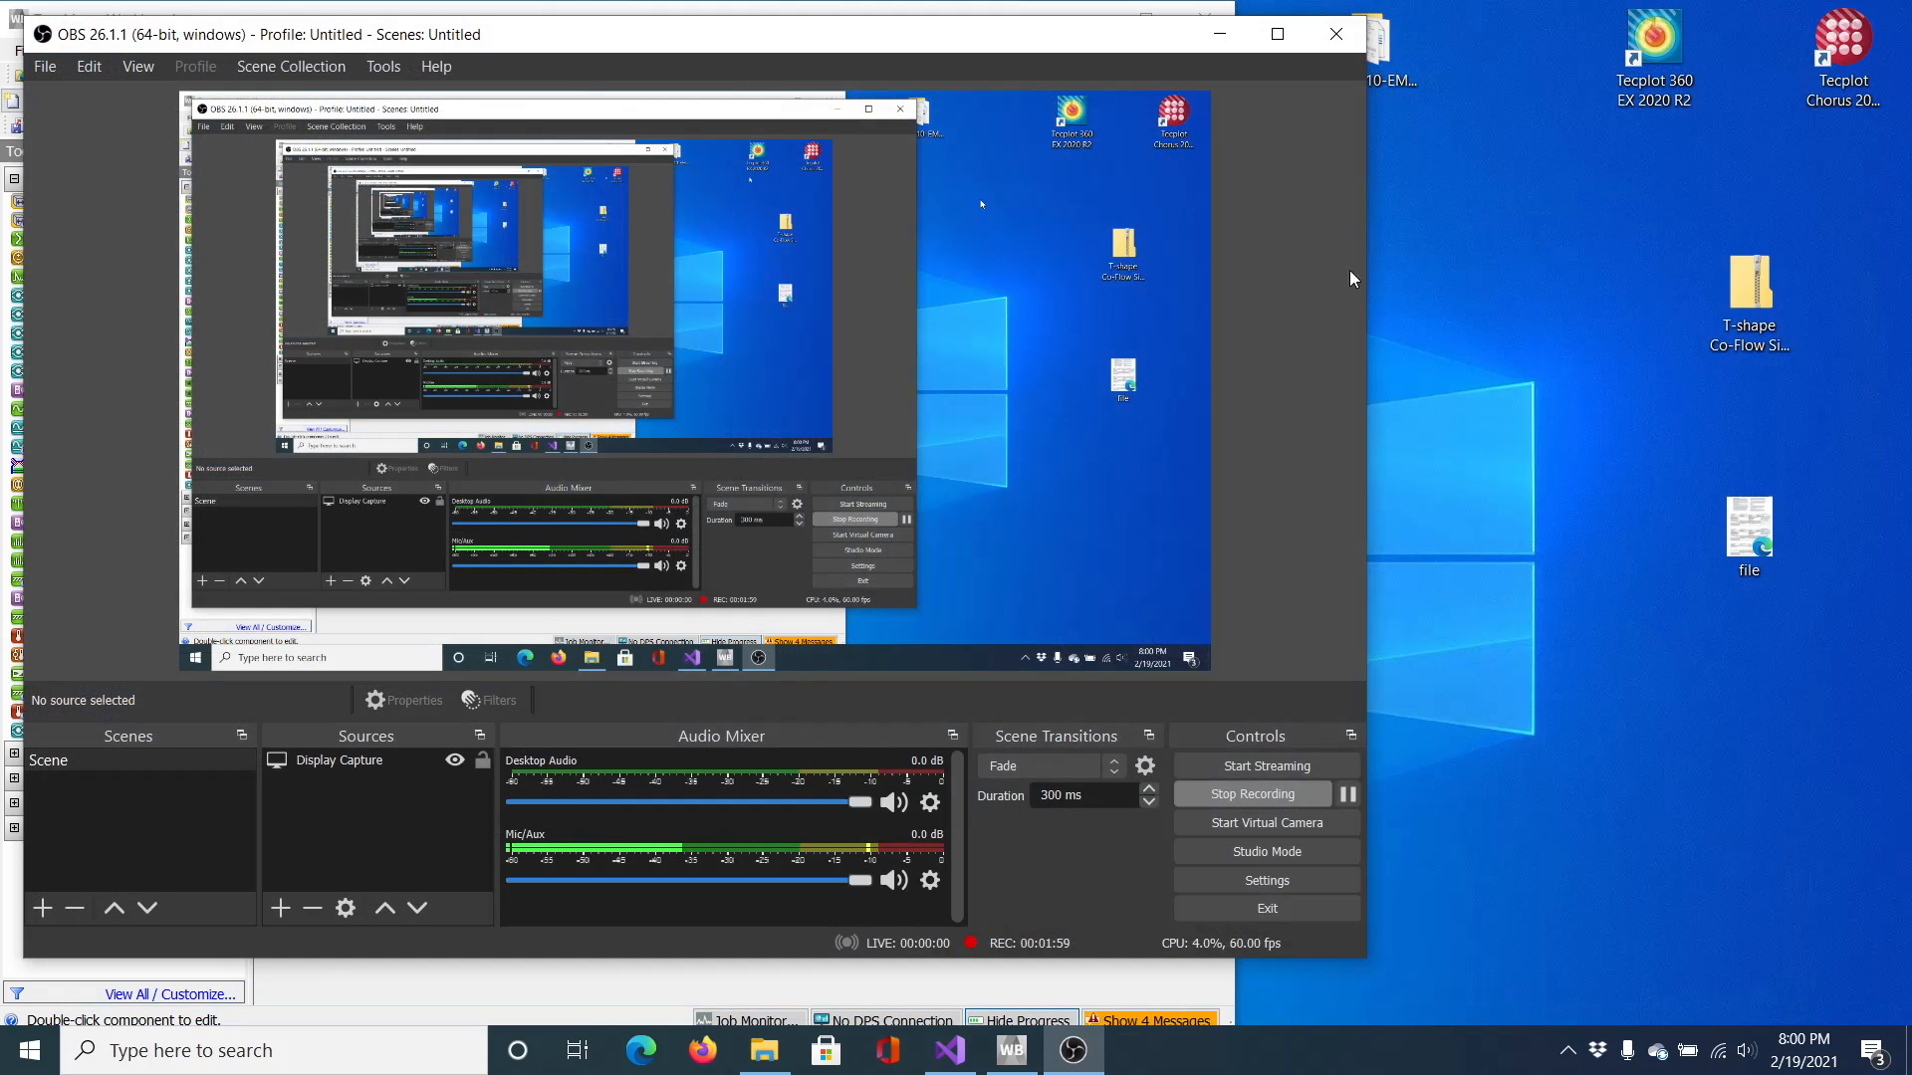
{"action": "left_click", "coordinate": [1088, 12]}
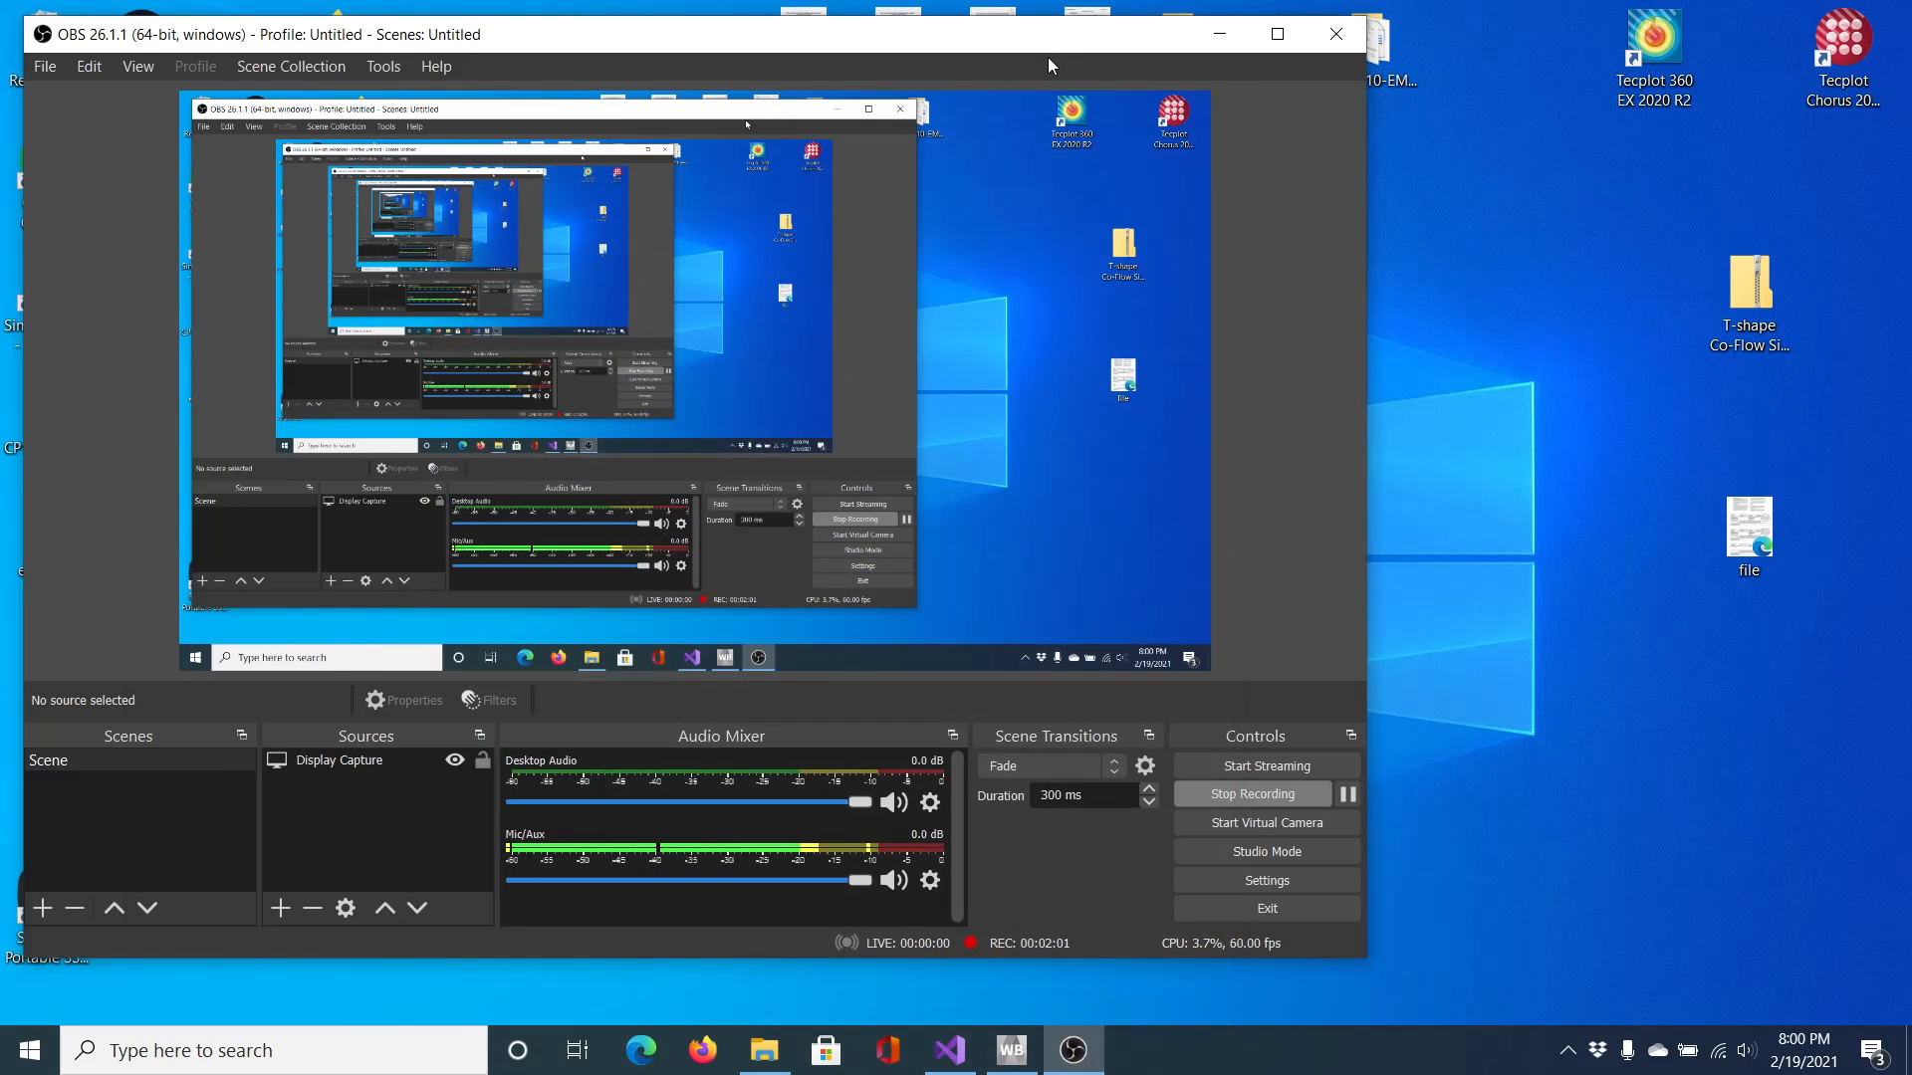
{"action": "left_click", "coordinate": [1011, 1051]}
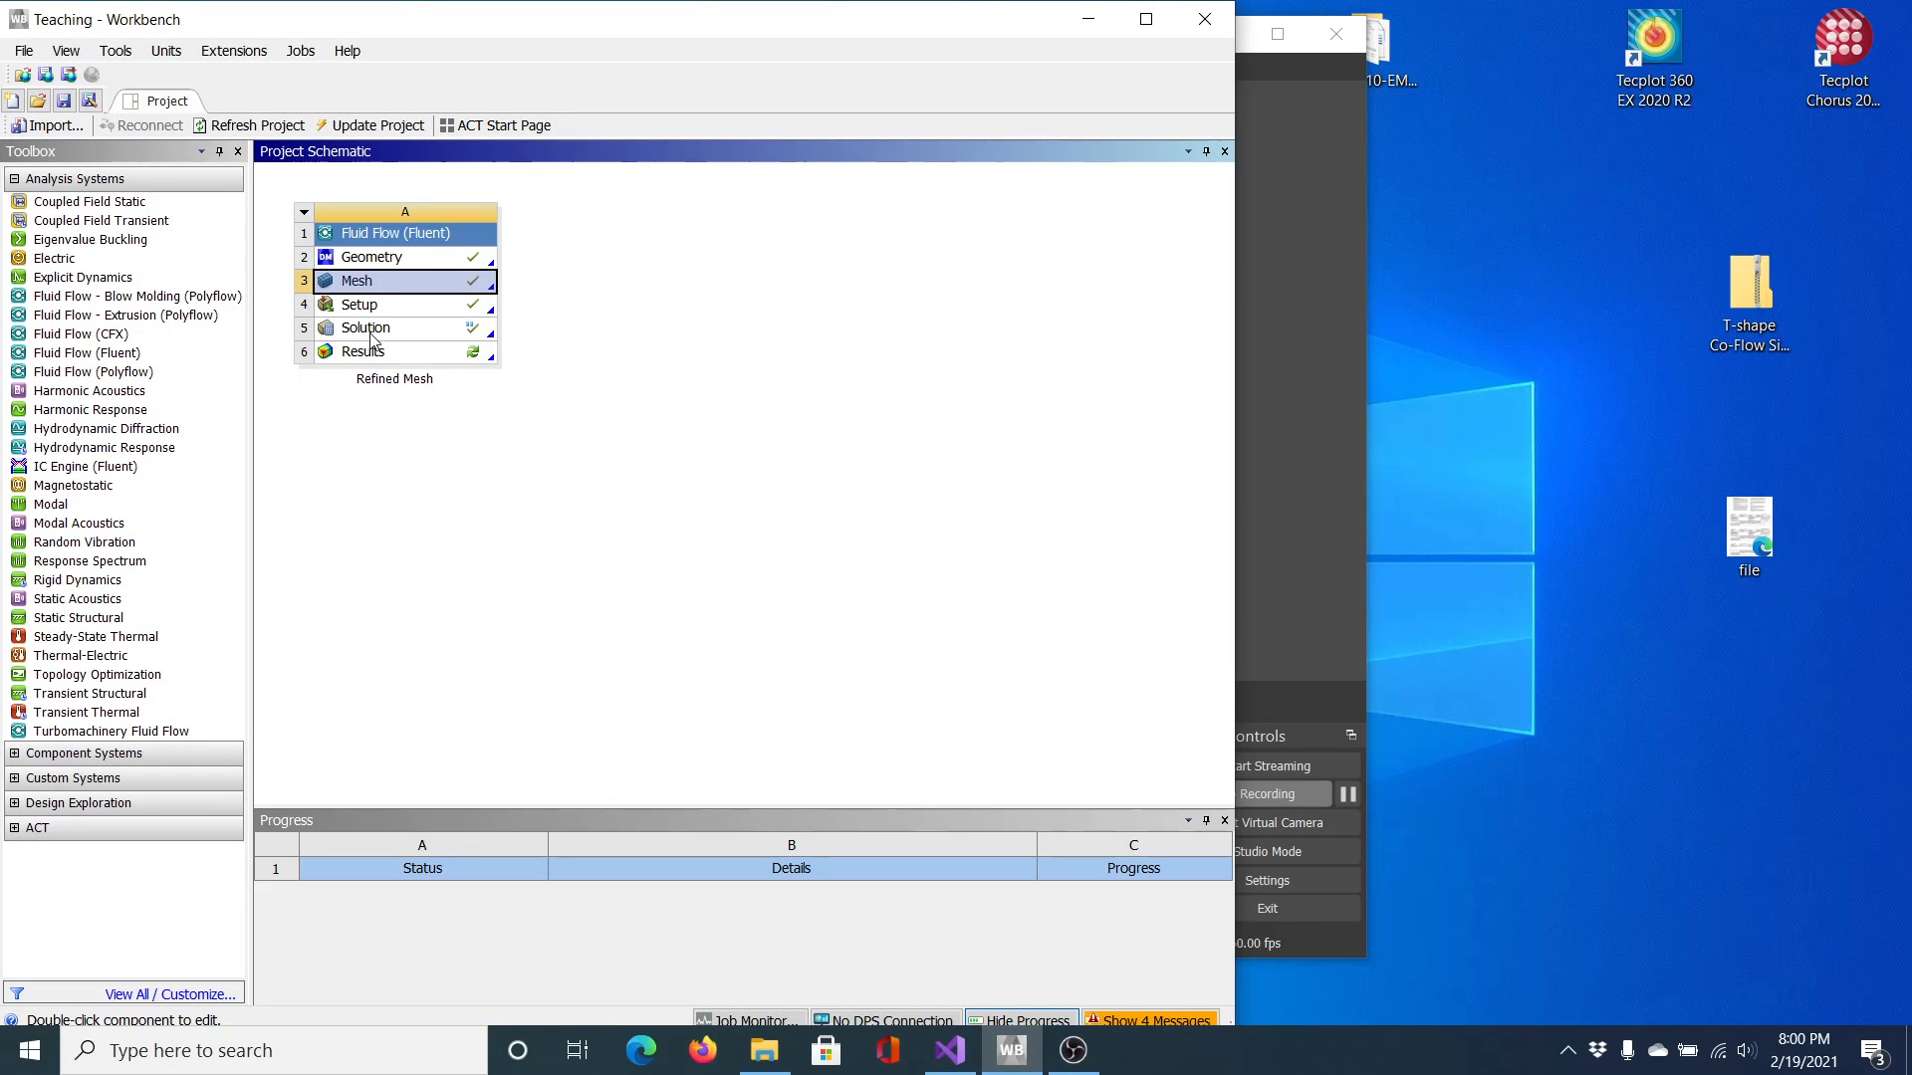
Open the Solution cell of the Refined Mesh system in Fluent and dismiss the Key Behavioral Changes notice
{"action": "right_click", "coordinate": [422, 327]}
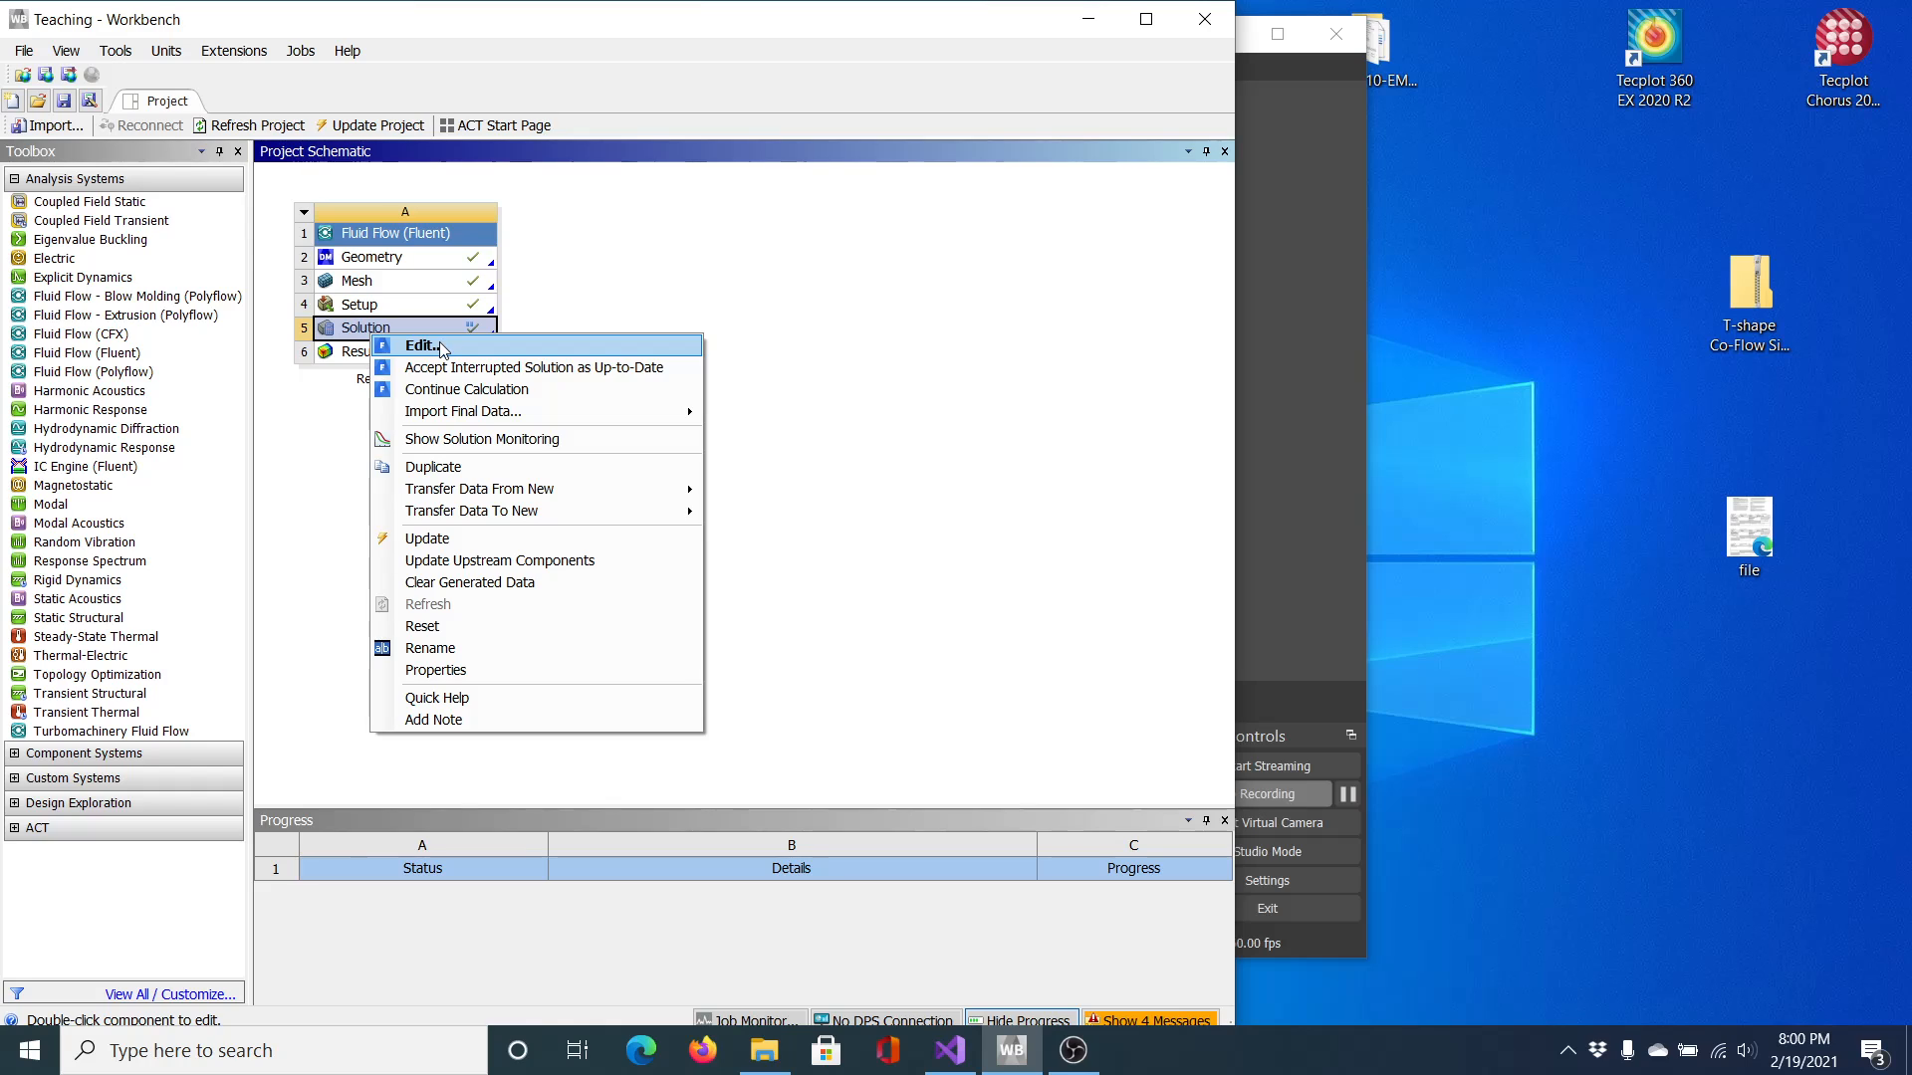
{"action": "left_click", "coordinate": [443, 347]}
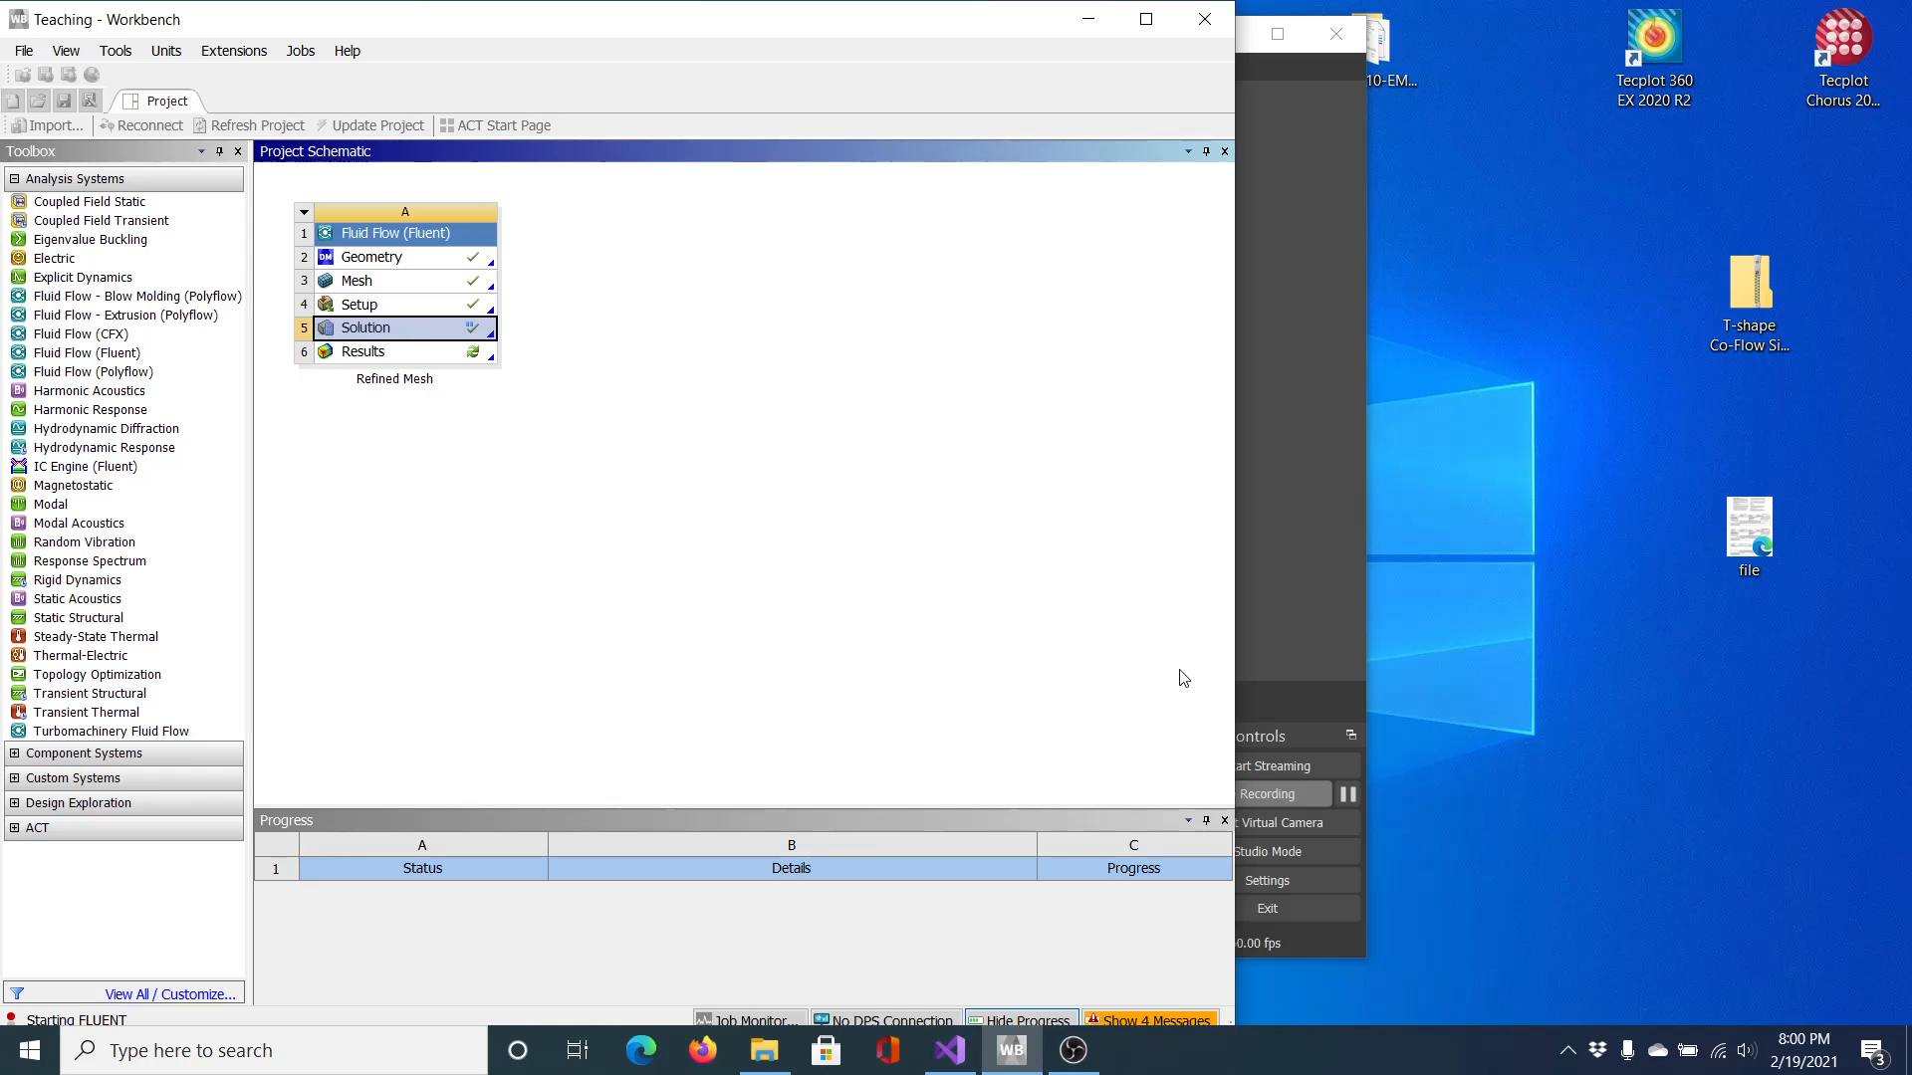
{"action": "left_click", "coordinate": [1342, 793]}
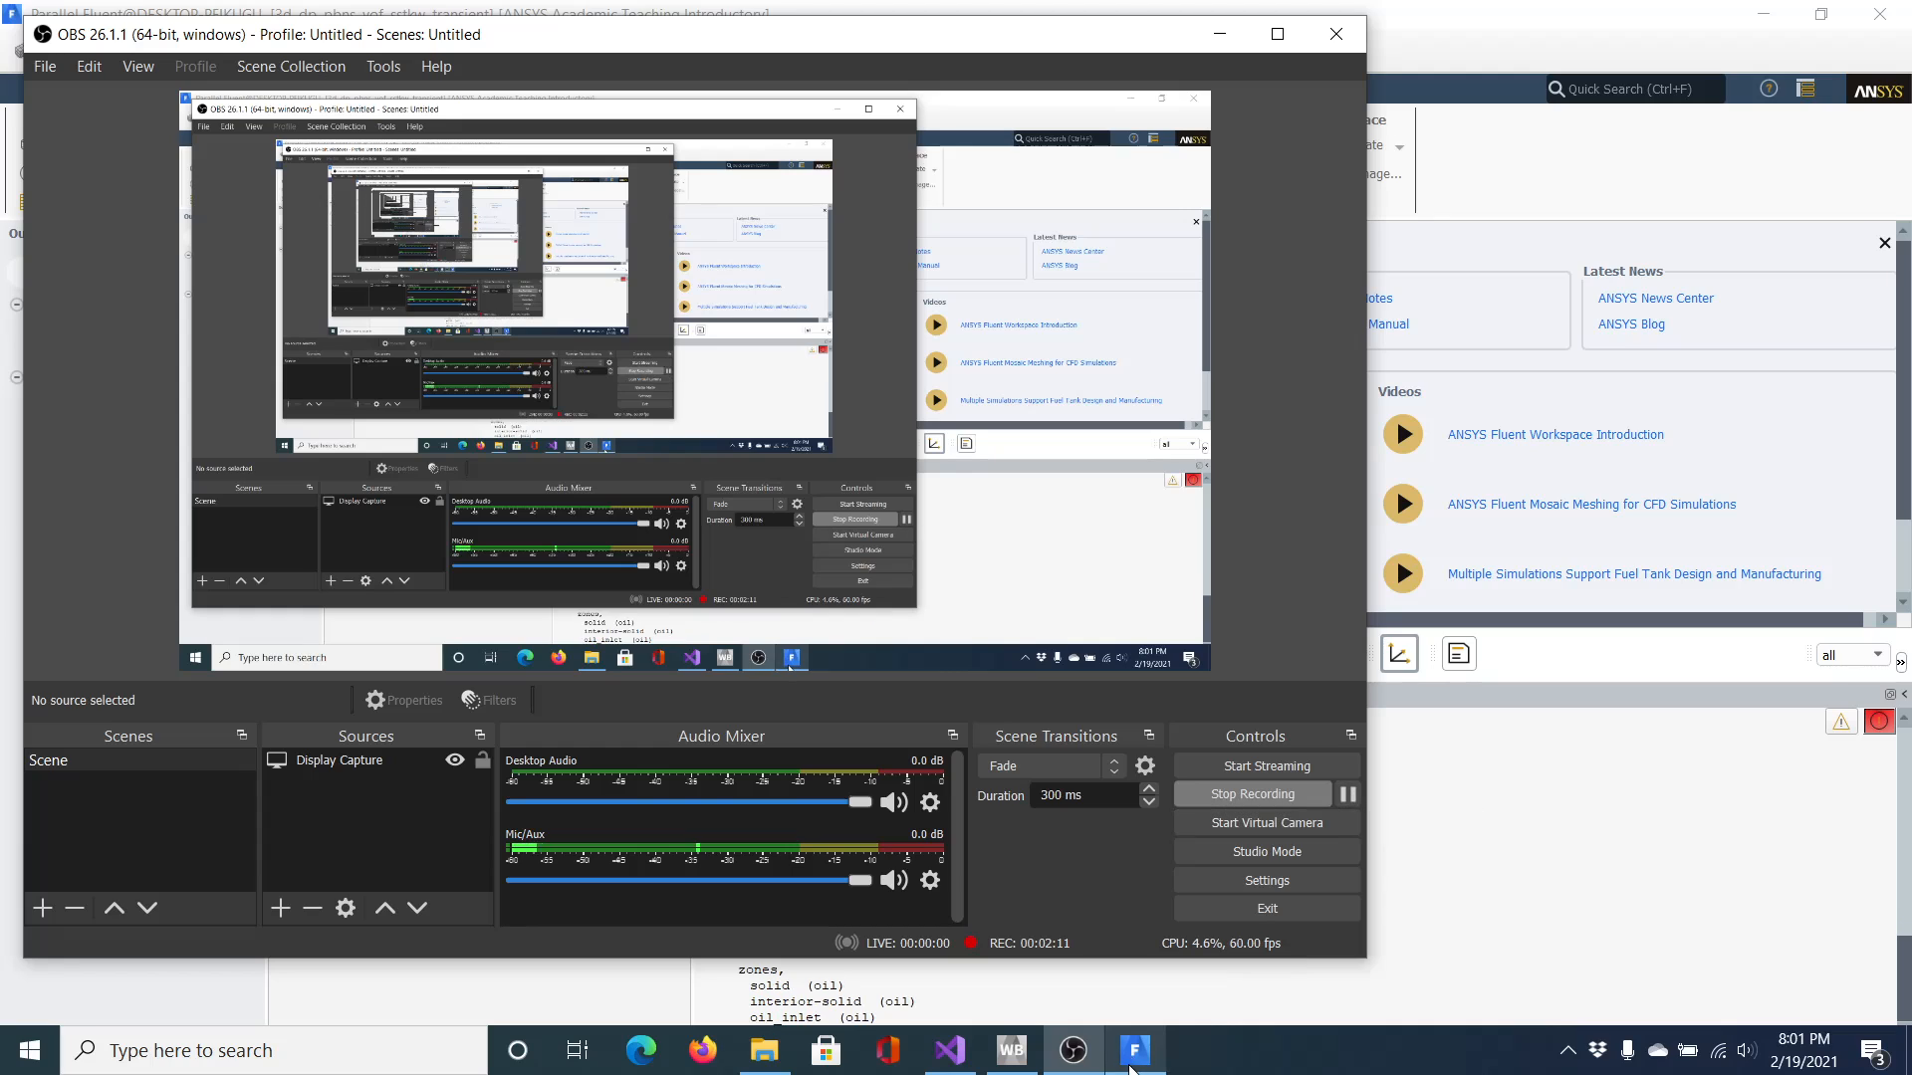
{"action": "left_click", "coordinate": [1135, 1051]}
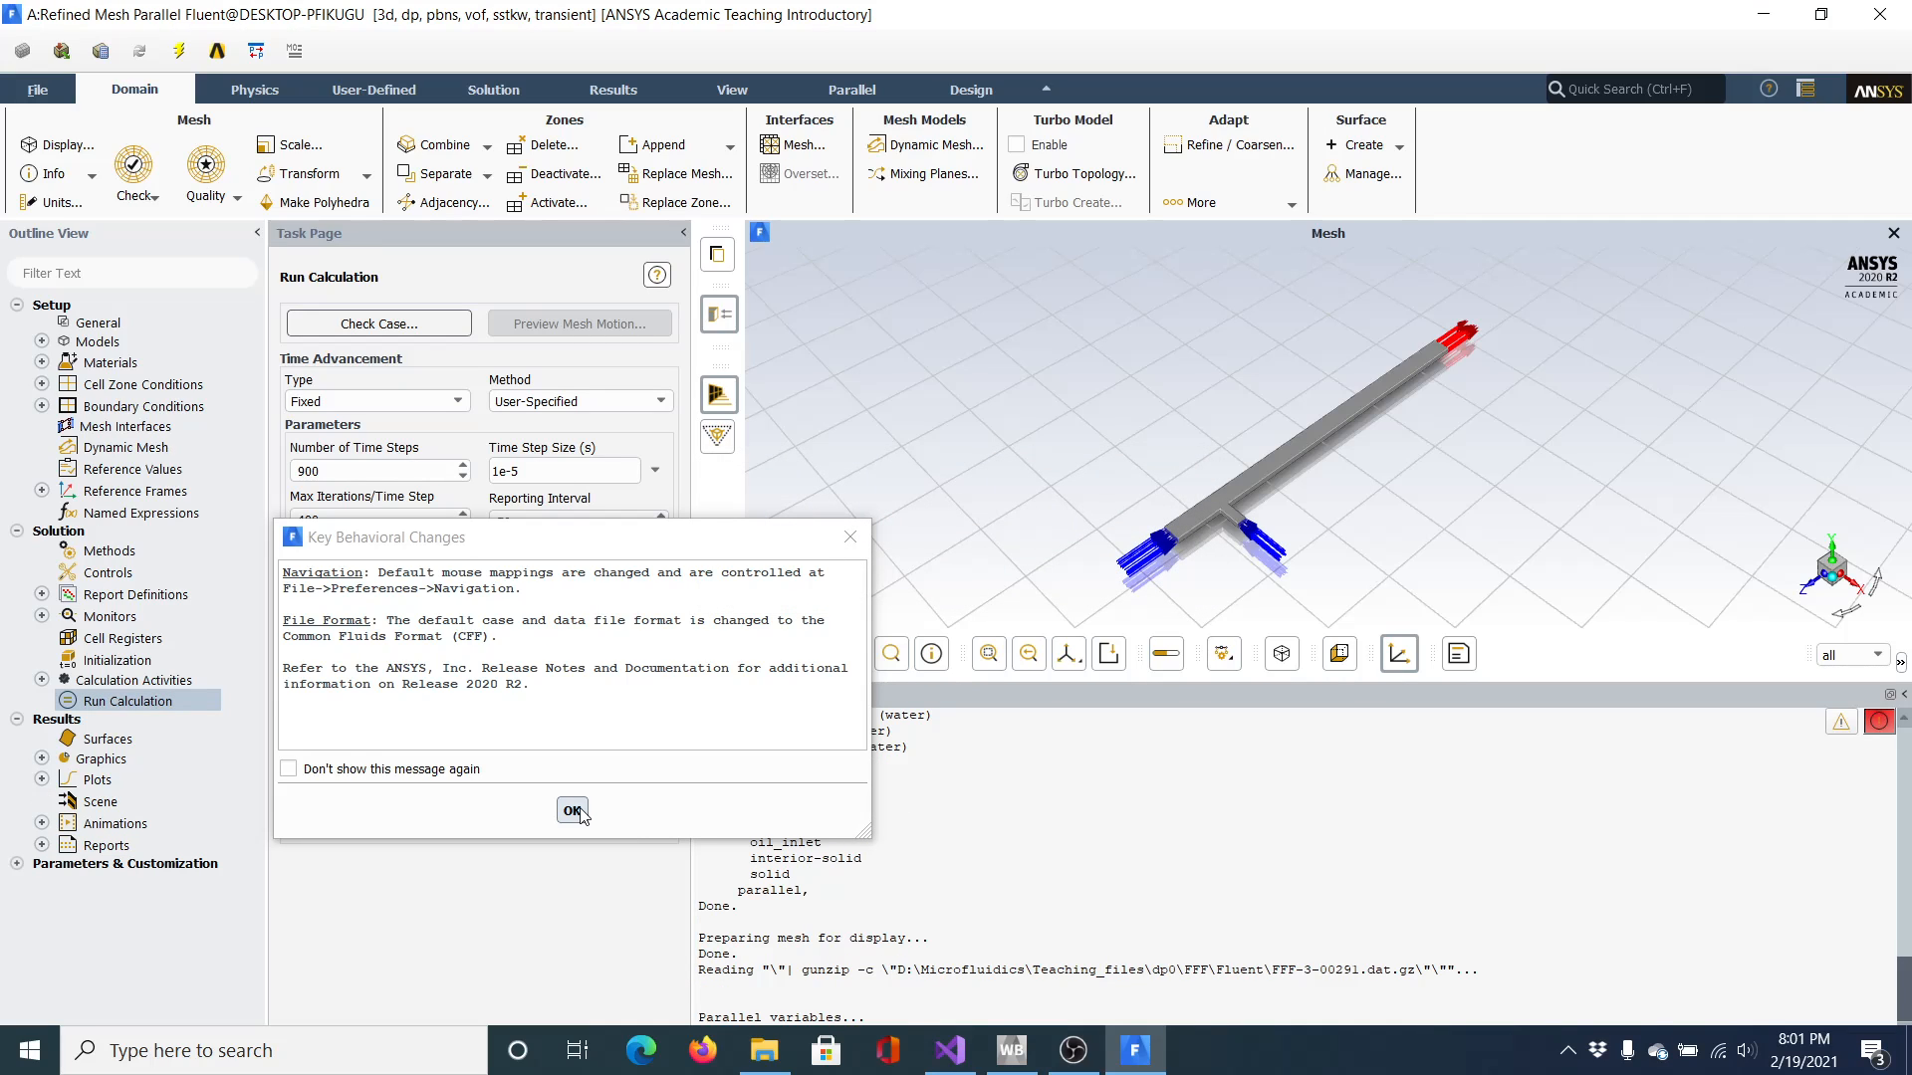
{"action": "left_click", "coordinate": [572, 812]}
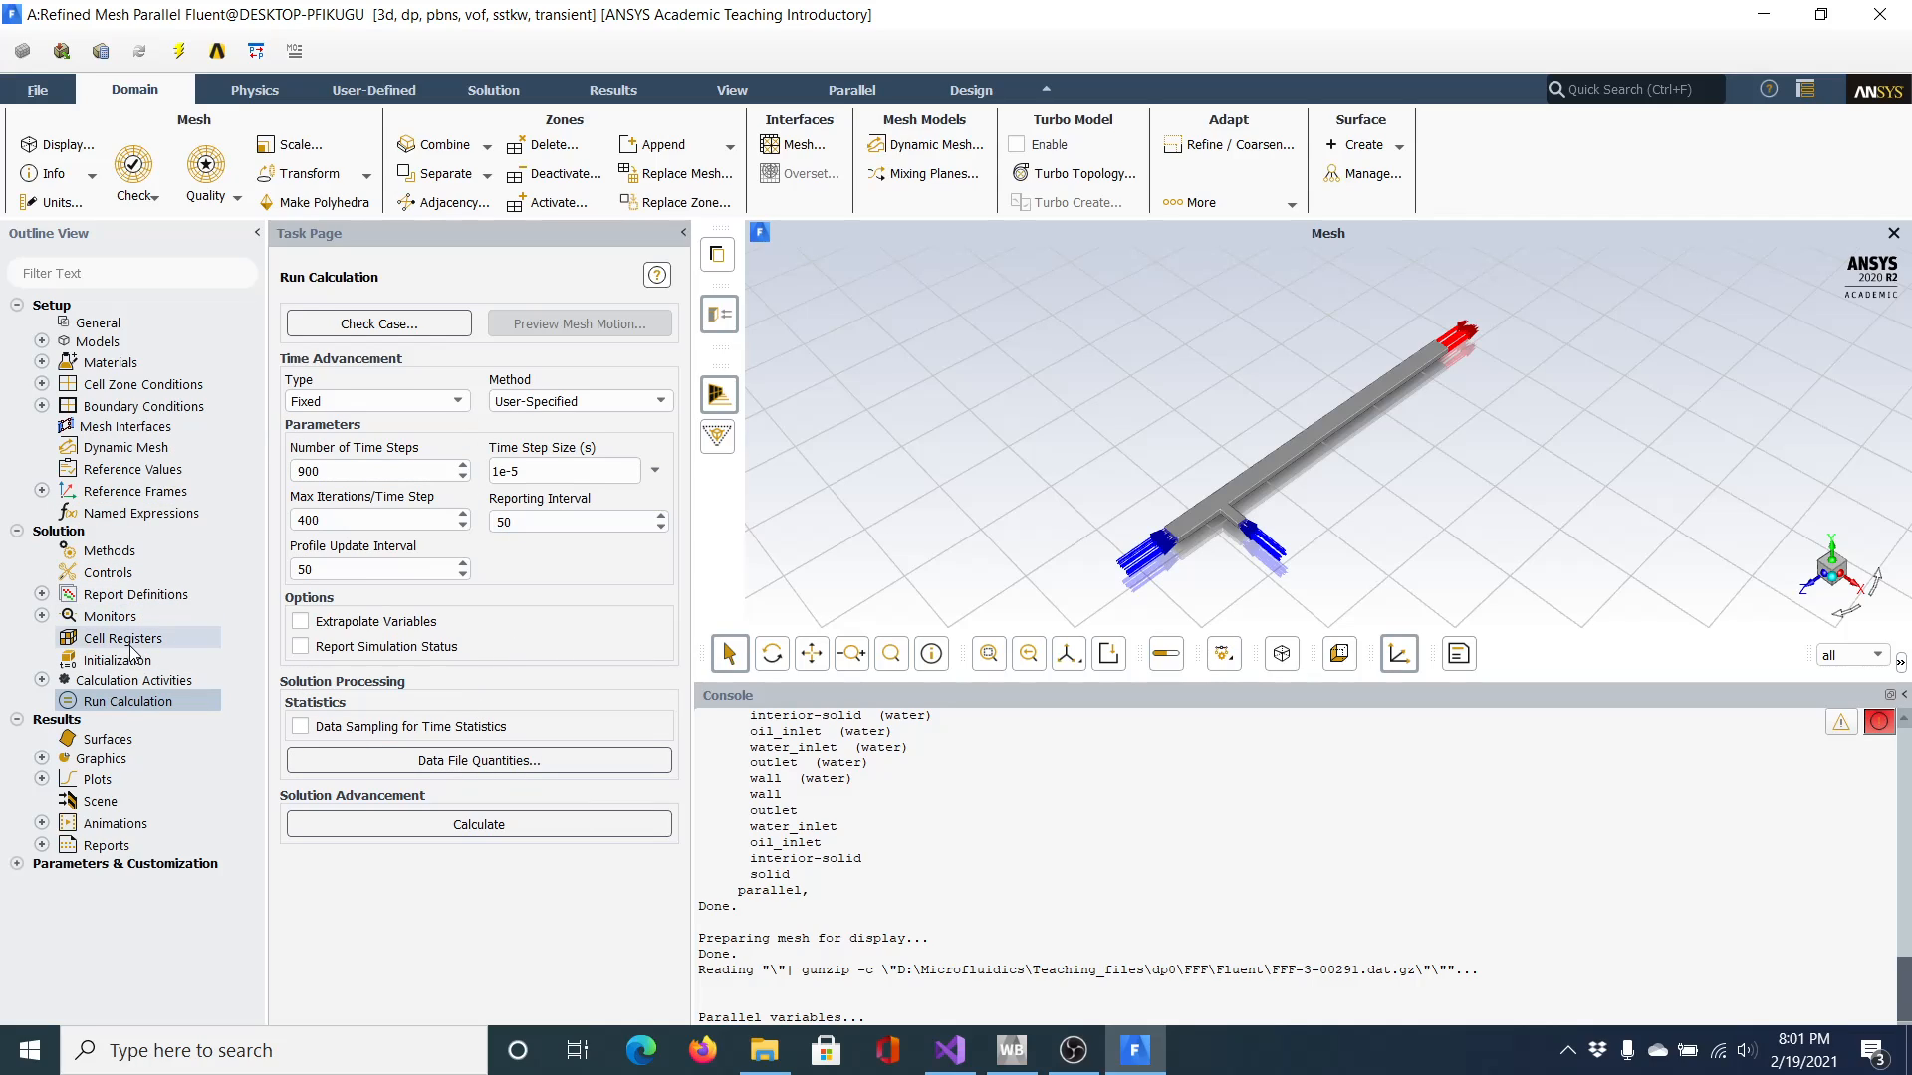
Review the under-relaxation factors, the Run Calculation time-step settings and the mesh information in the console
{"action": "left_click", "coordinate": [125, 572]}
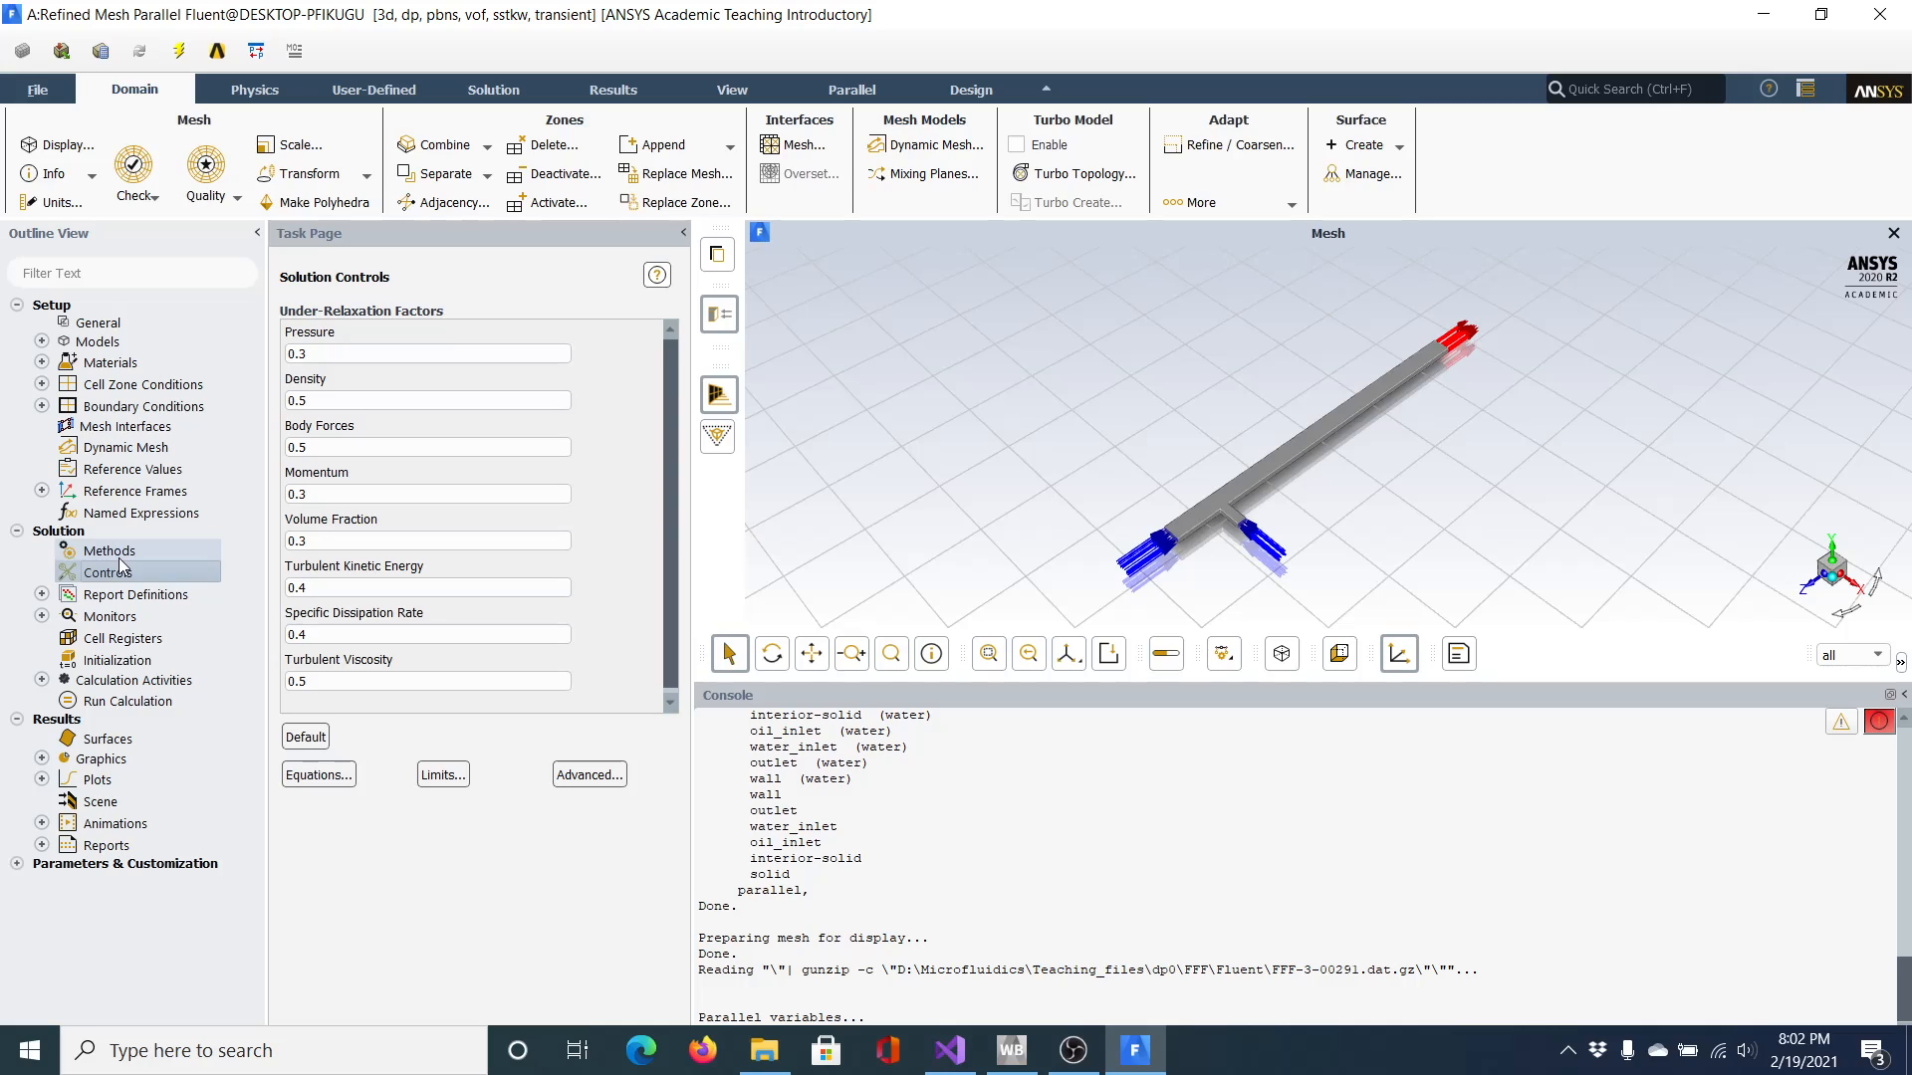
{"action": "left_click", "coordinate": [120, 703]}
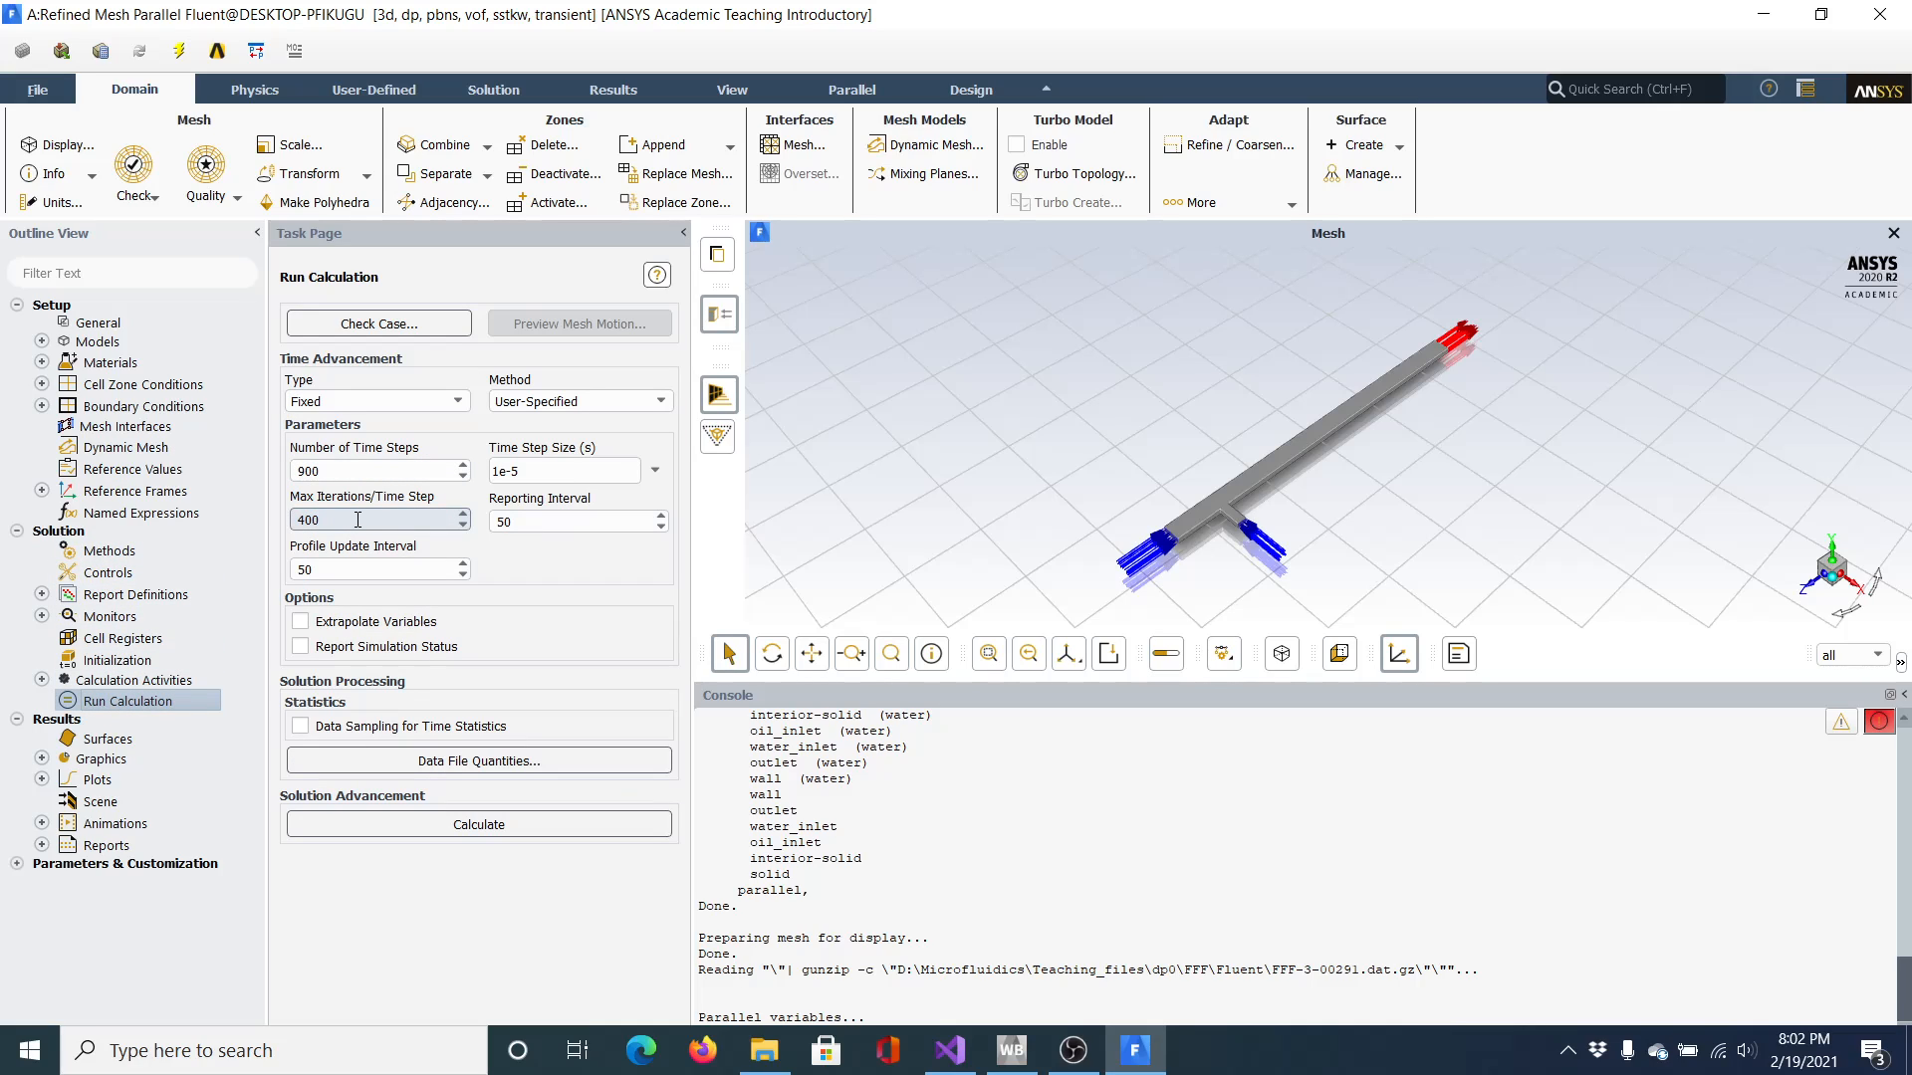
{"action": "left_click", "coordinate": [396, 518]}
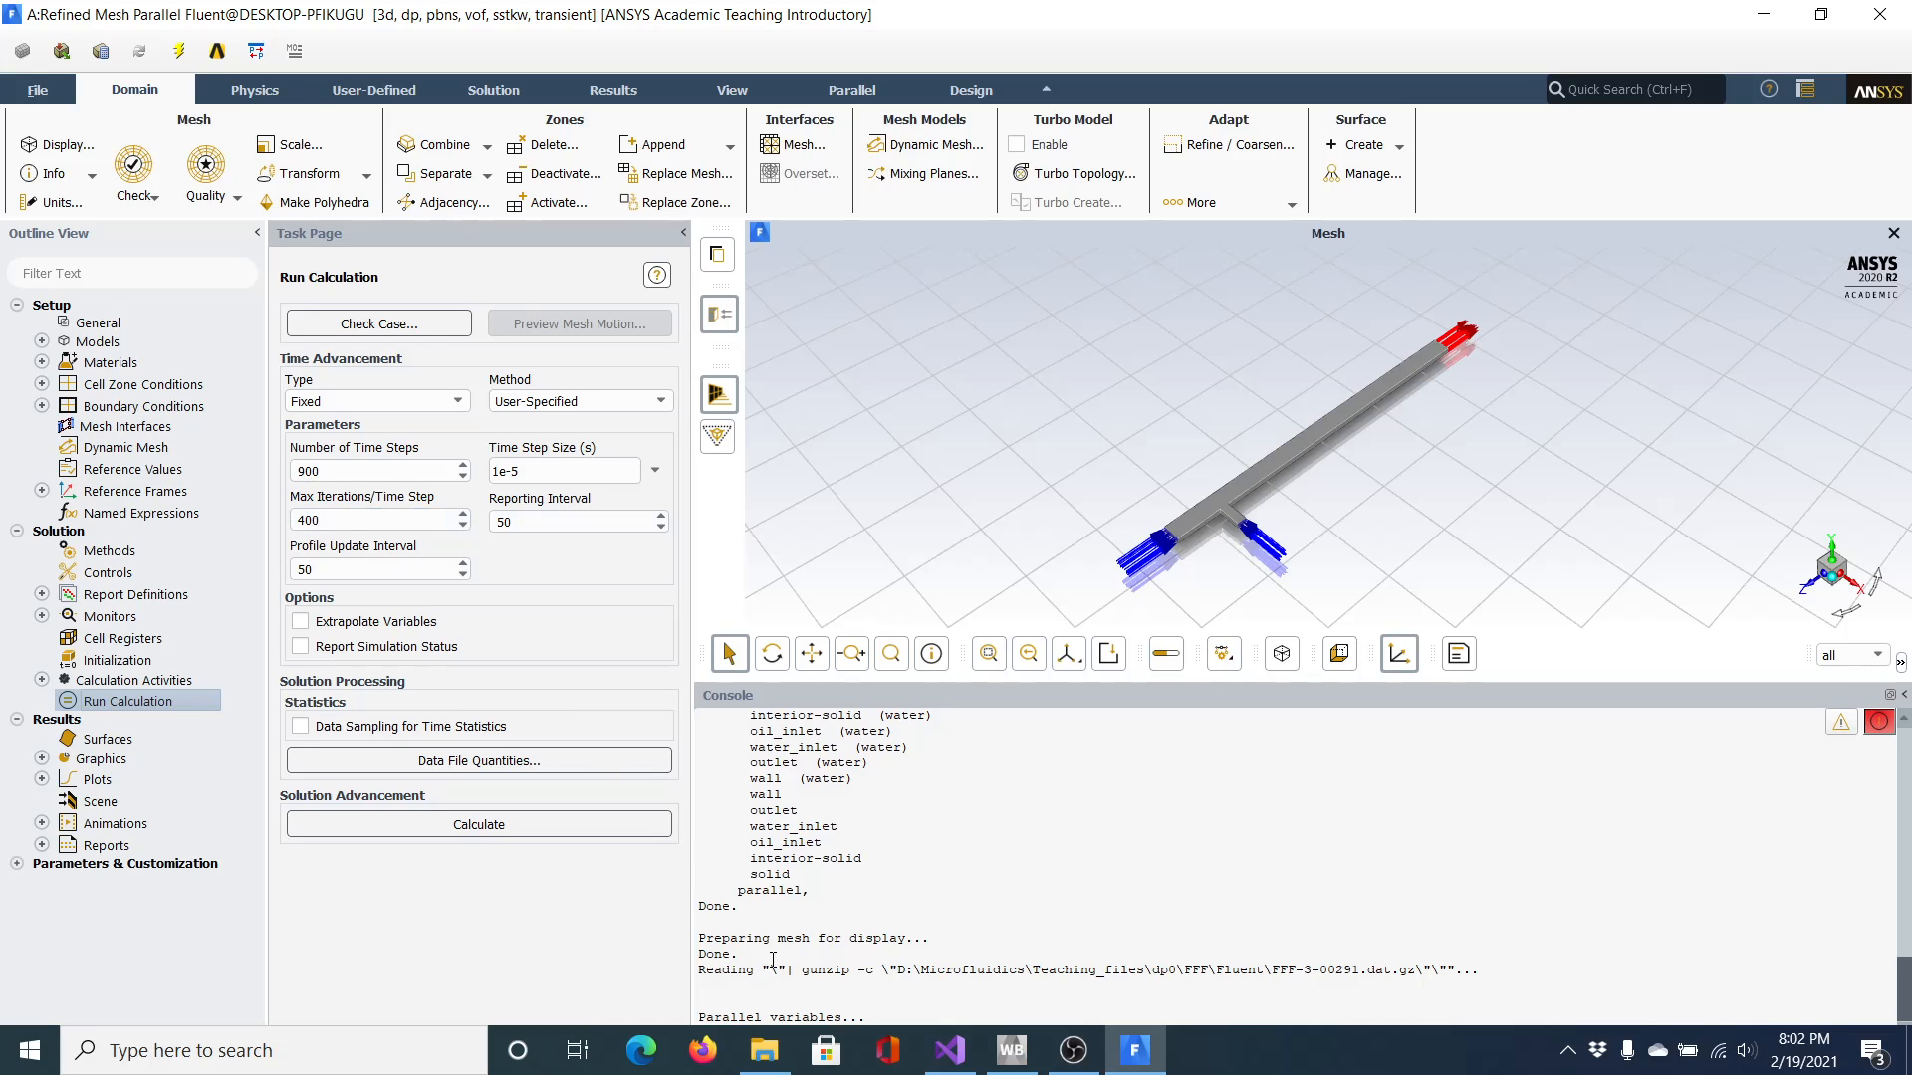
{"action": "scroll", "coordinate": [962, 915], "scroll_direction": "up", "scroll_amount": 6}
{"action": "scroll", "coordinate": [962, 915], "scroll_direction": "up", "scroll_amount": 5}
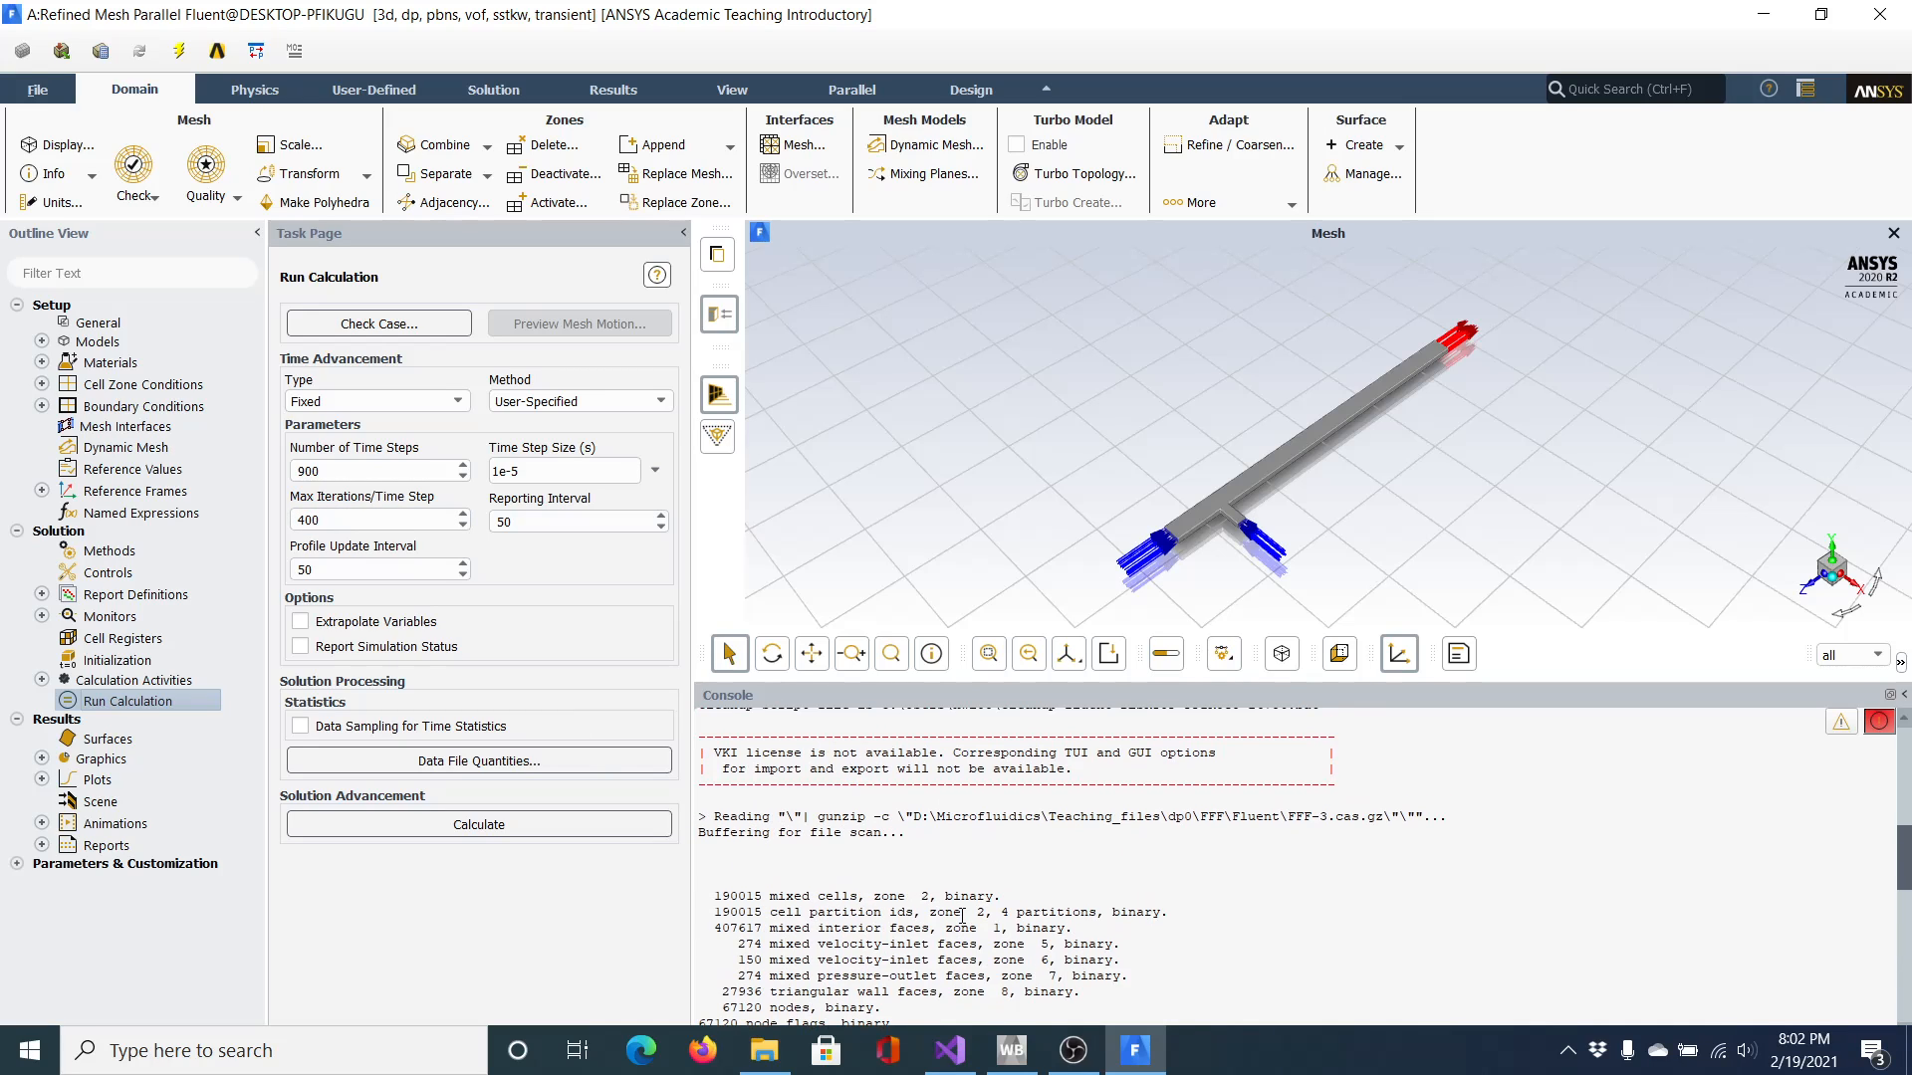
{"action": "scroll", "coordinate": [962, 915], "scroll_direction": "down", "scroll_amount": 8}
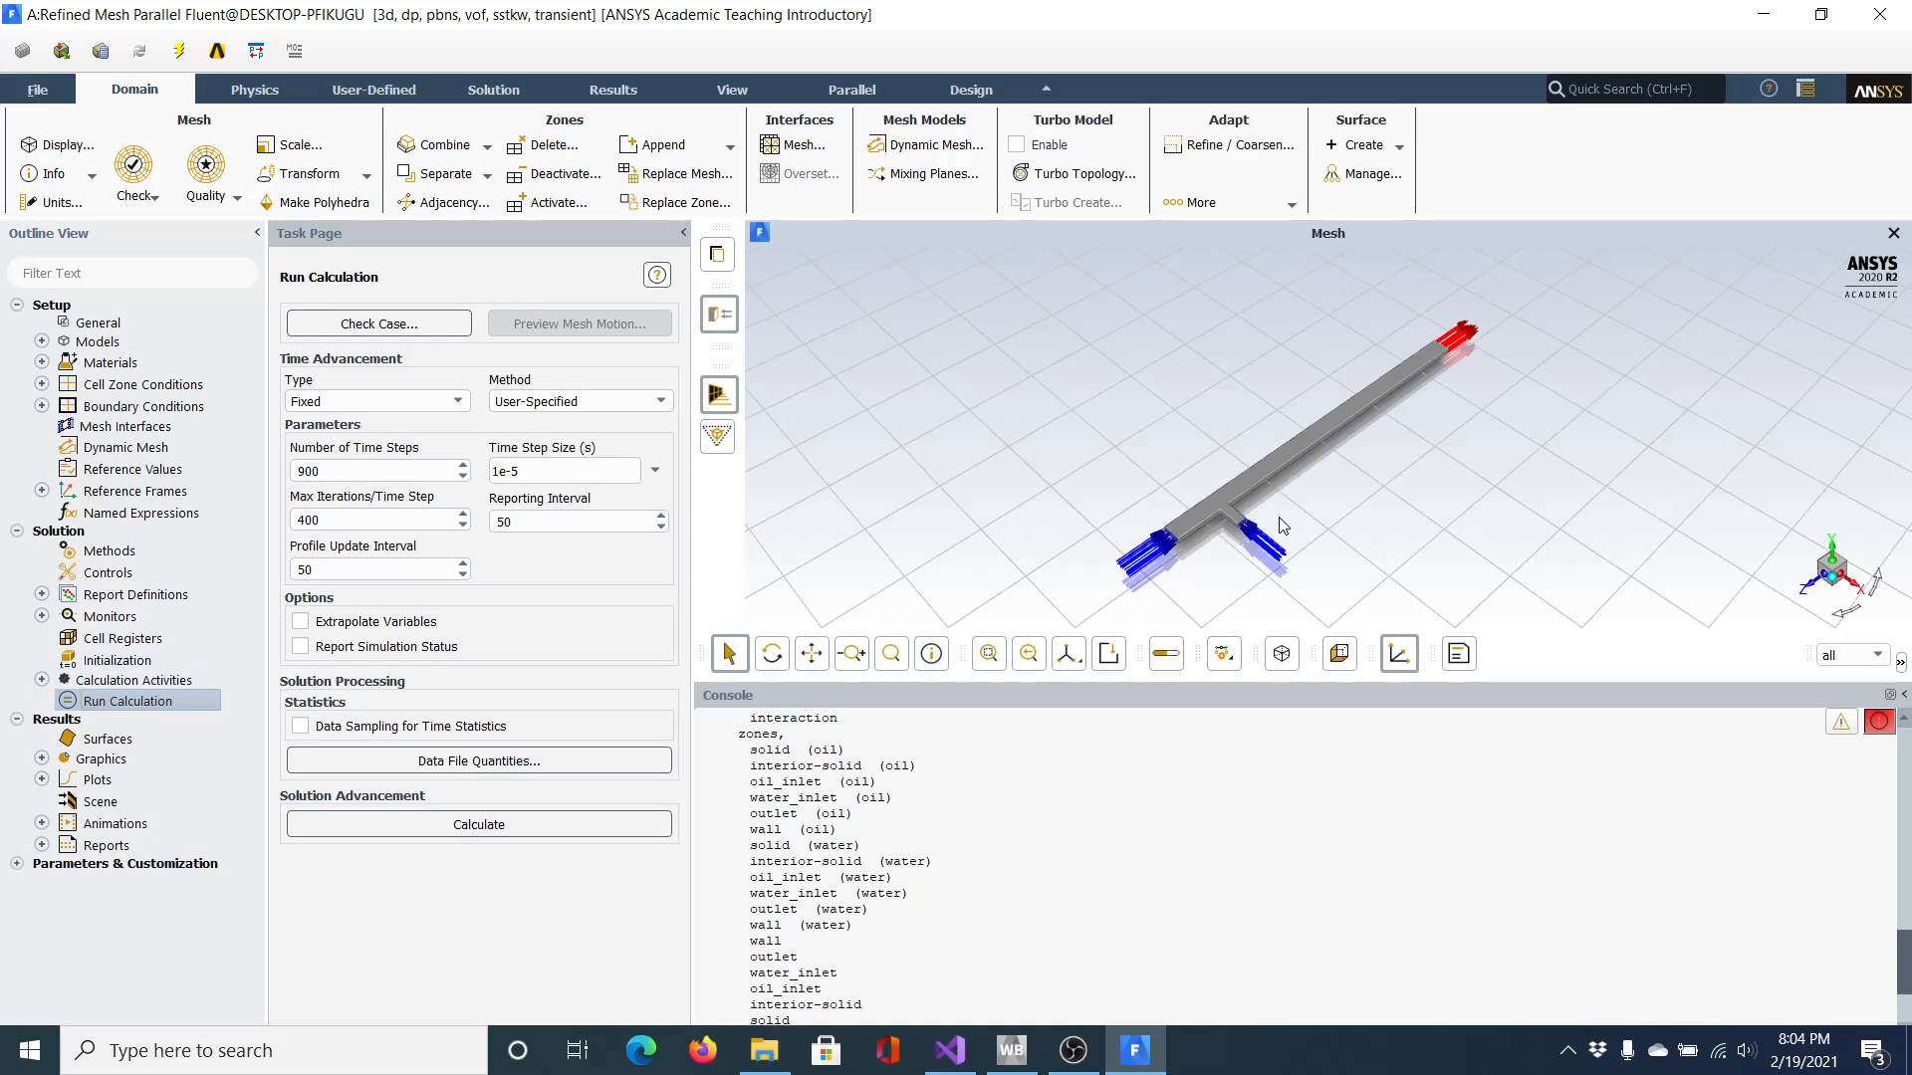
Play the recorded animation-1 sequence once, from frame 1 to 56, and close the playback dialog
{"action": "left_click", "coordinate": [40, 682]}
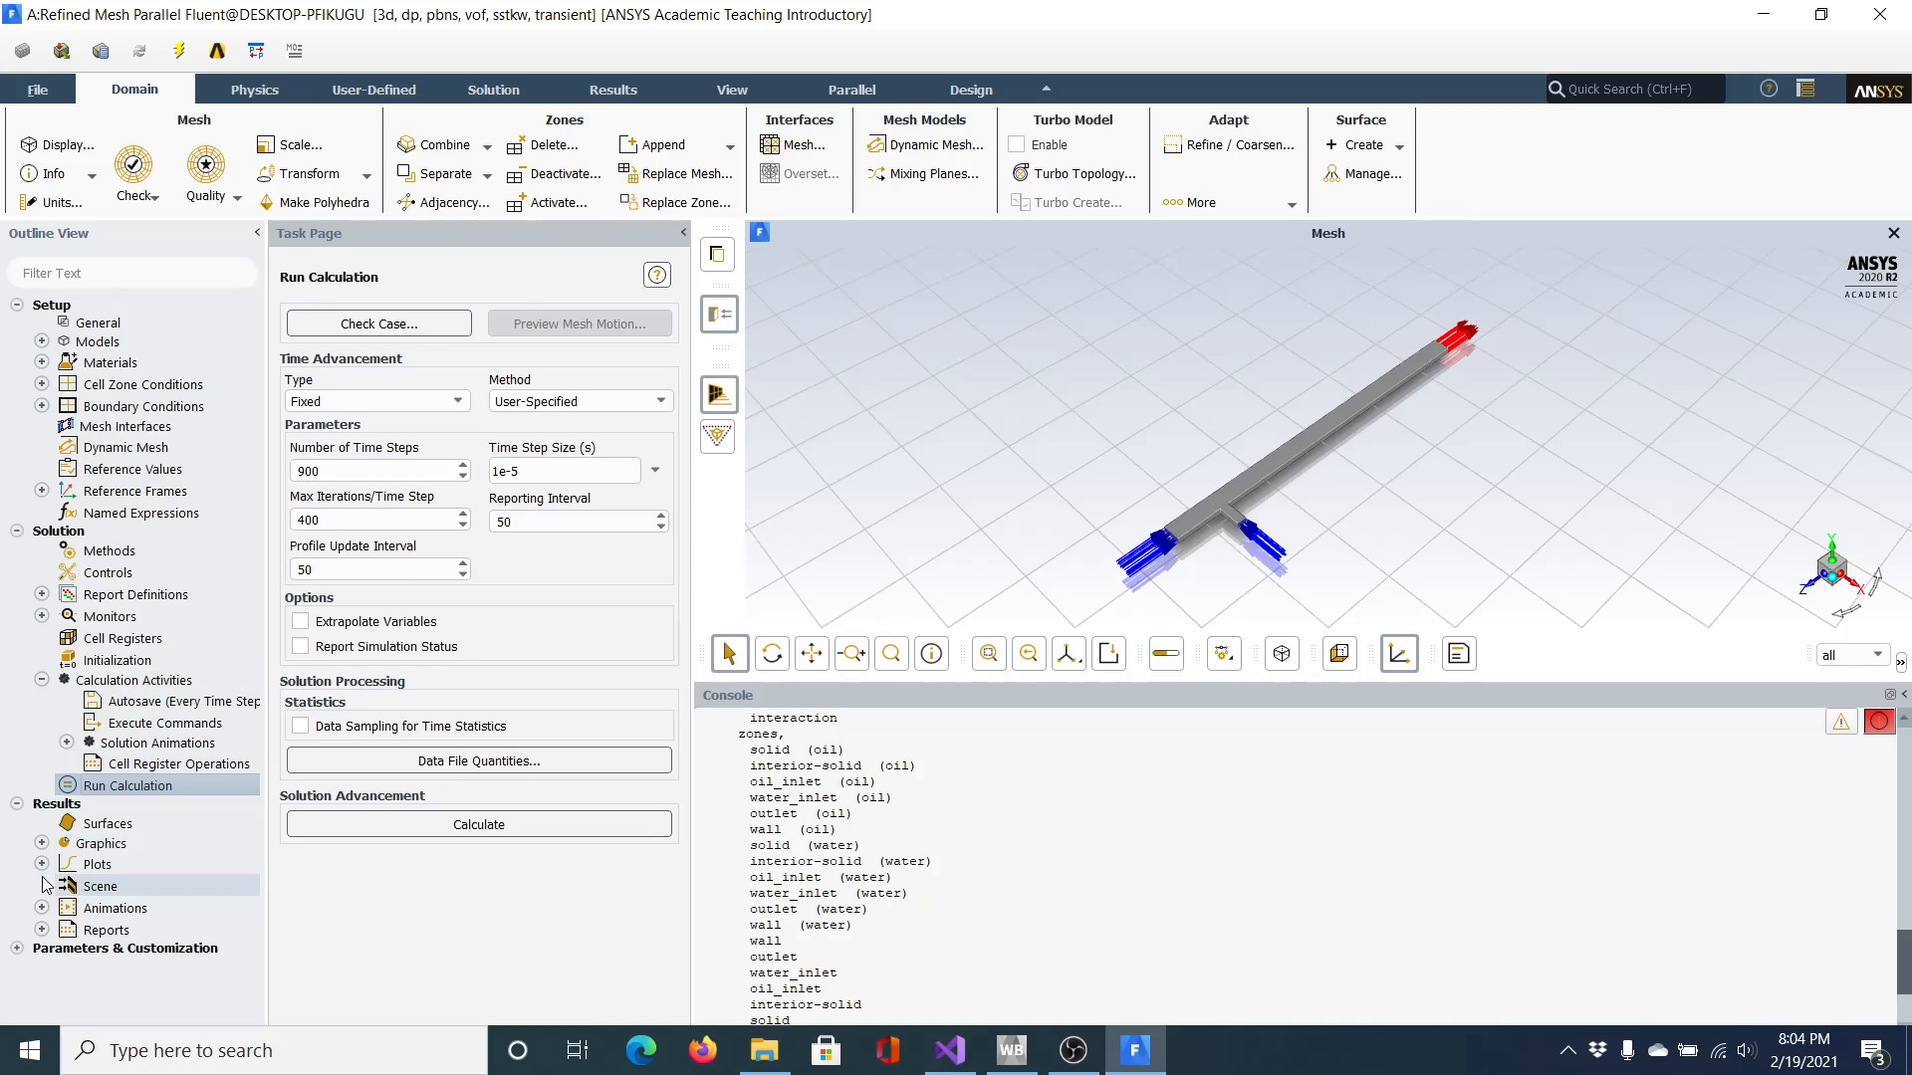
{"action": "left_click", "coordinate": [43, 910]}
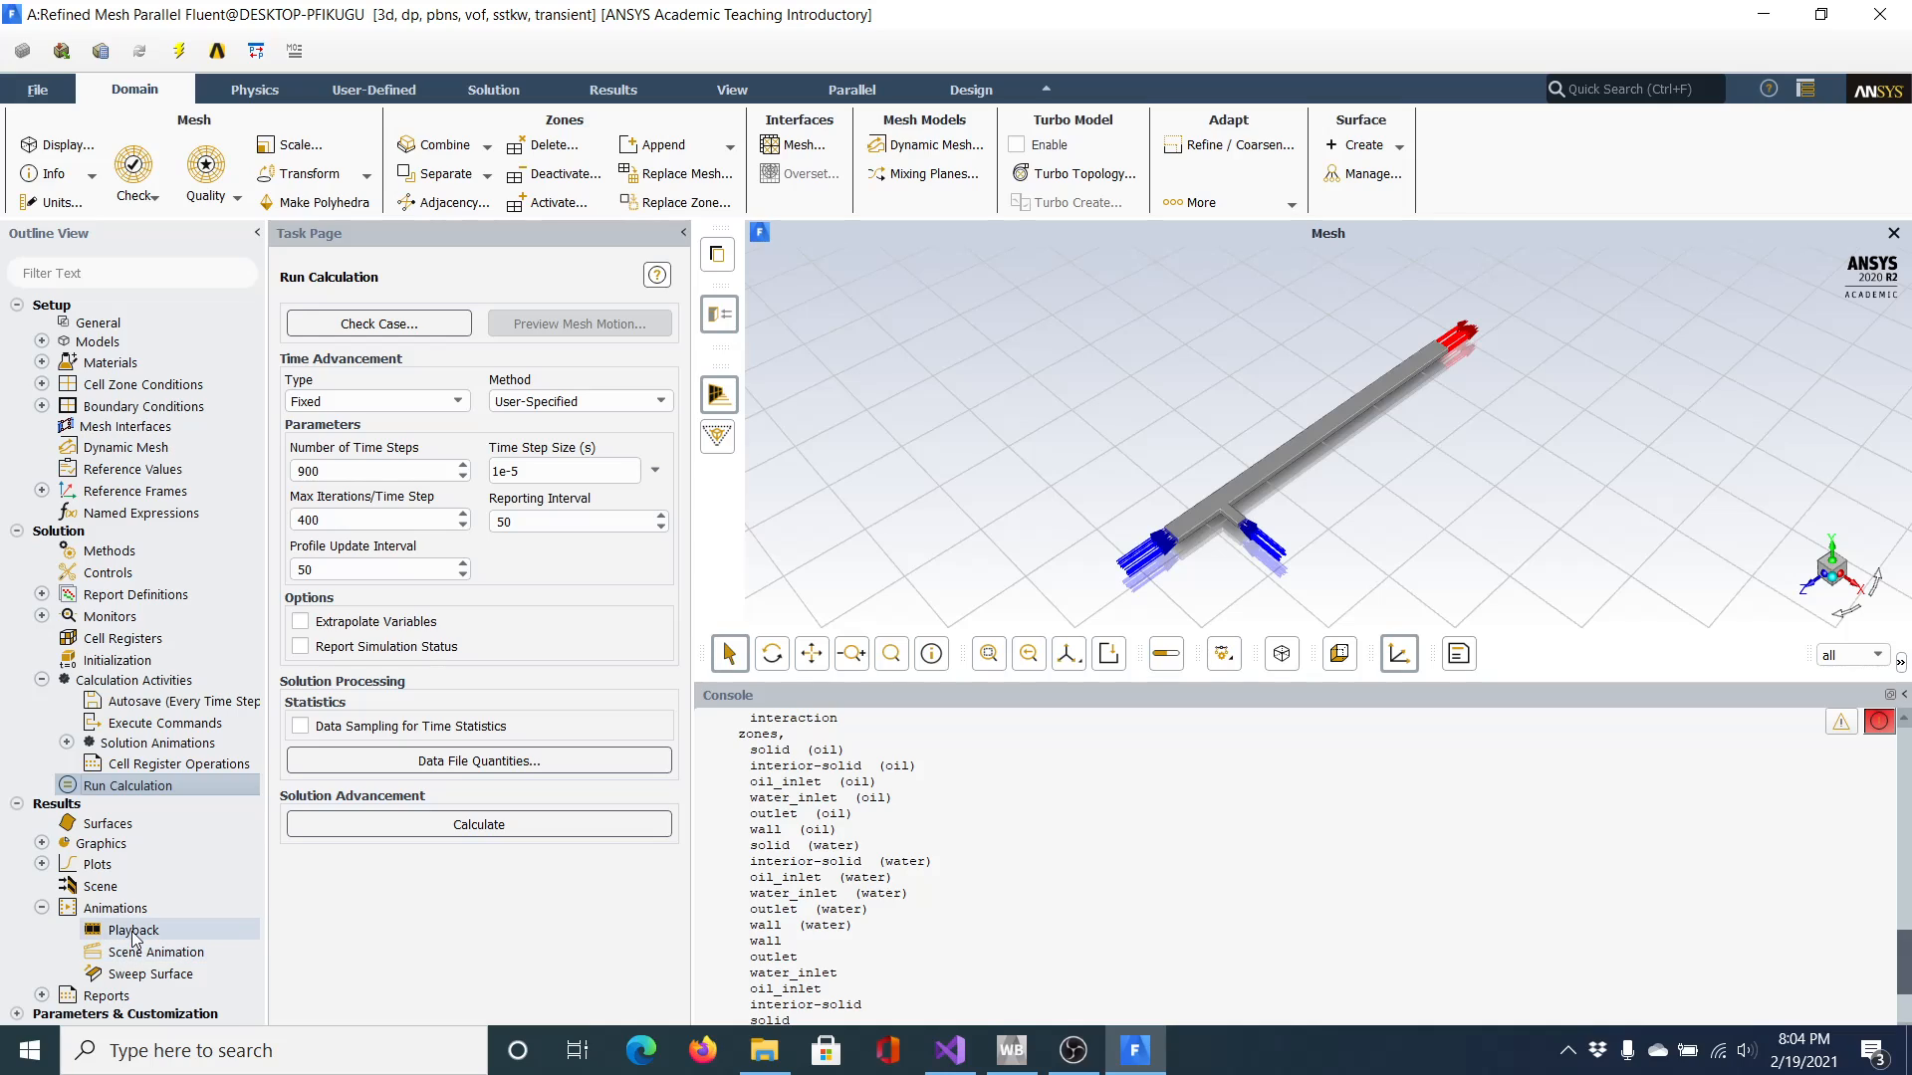
{"action": "double_click", "coordinate": [130, 930]}
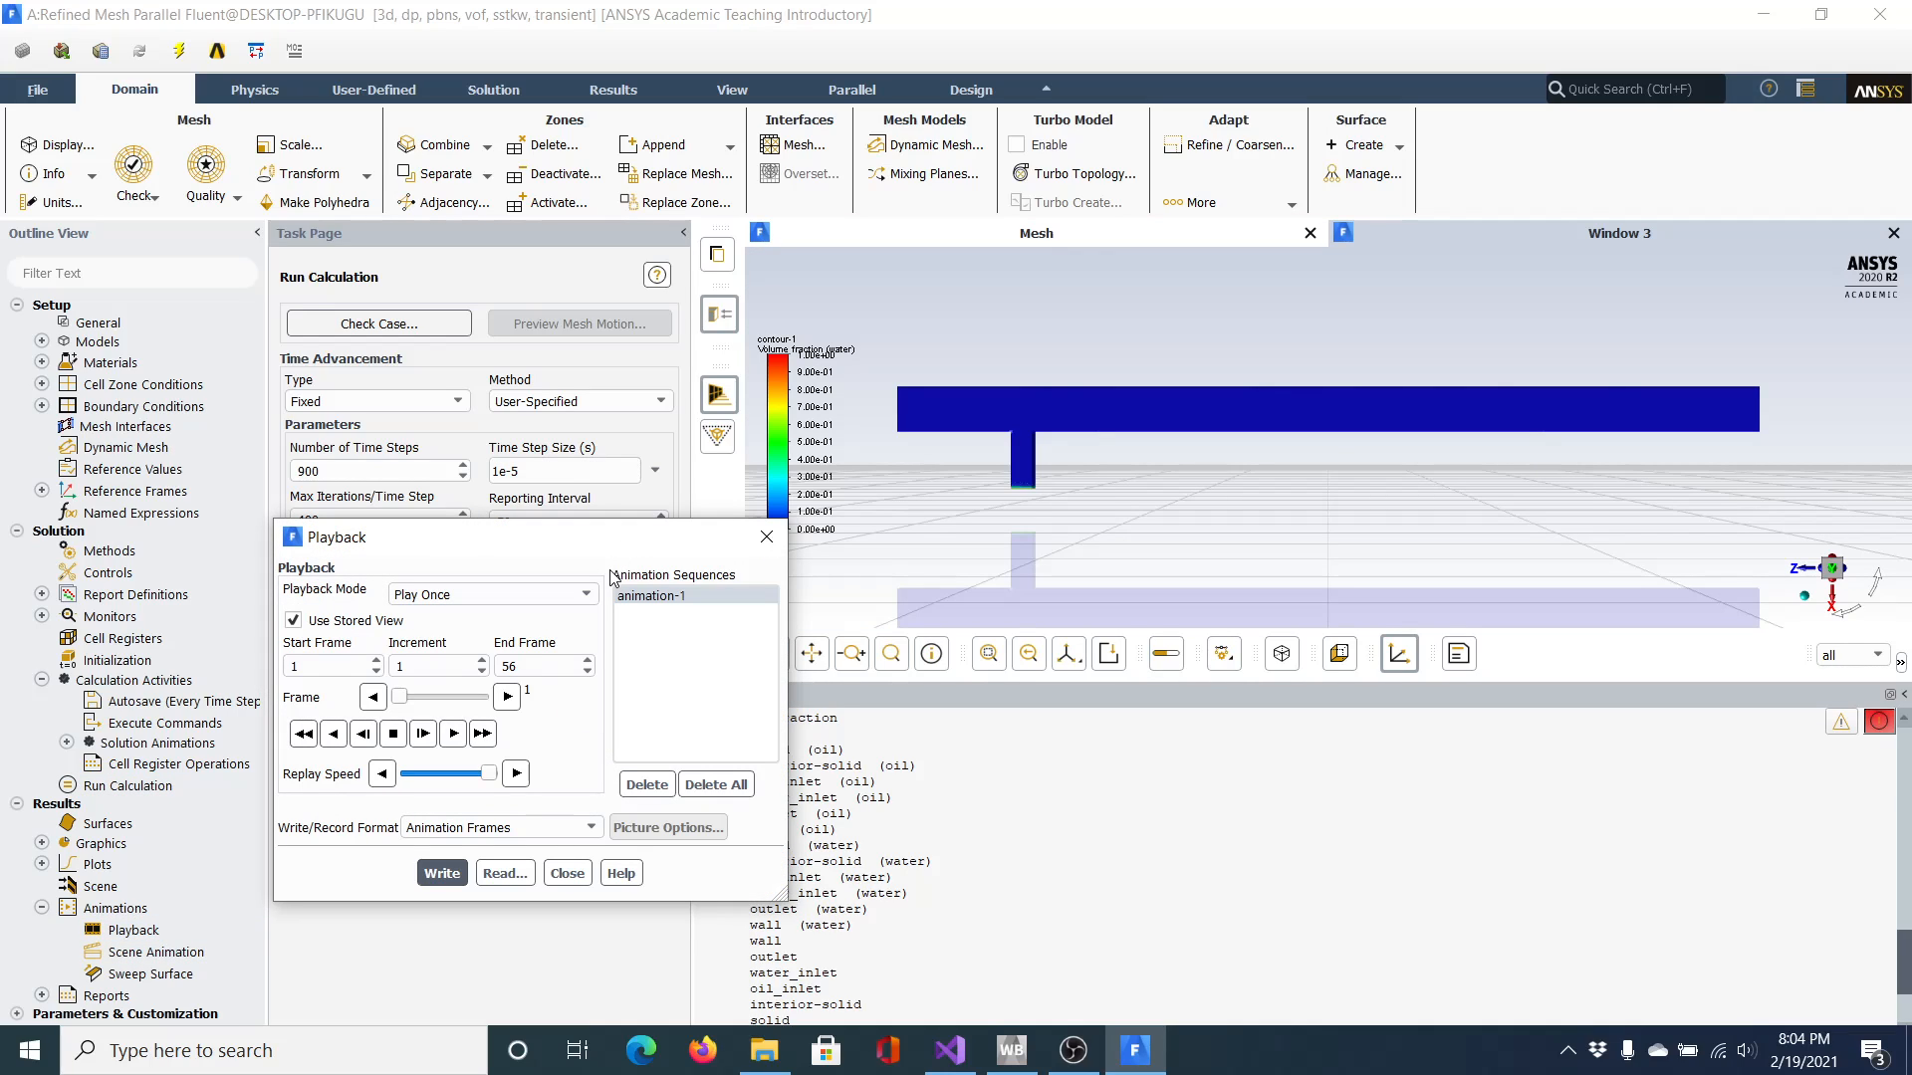
{"action": "left_click", "coordinate": [454, 734]}
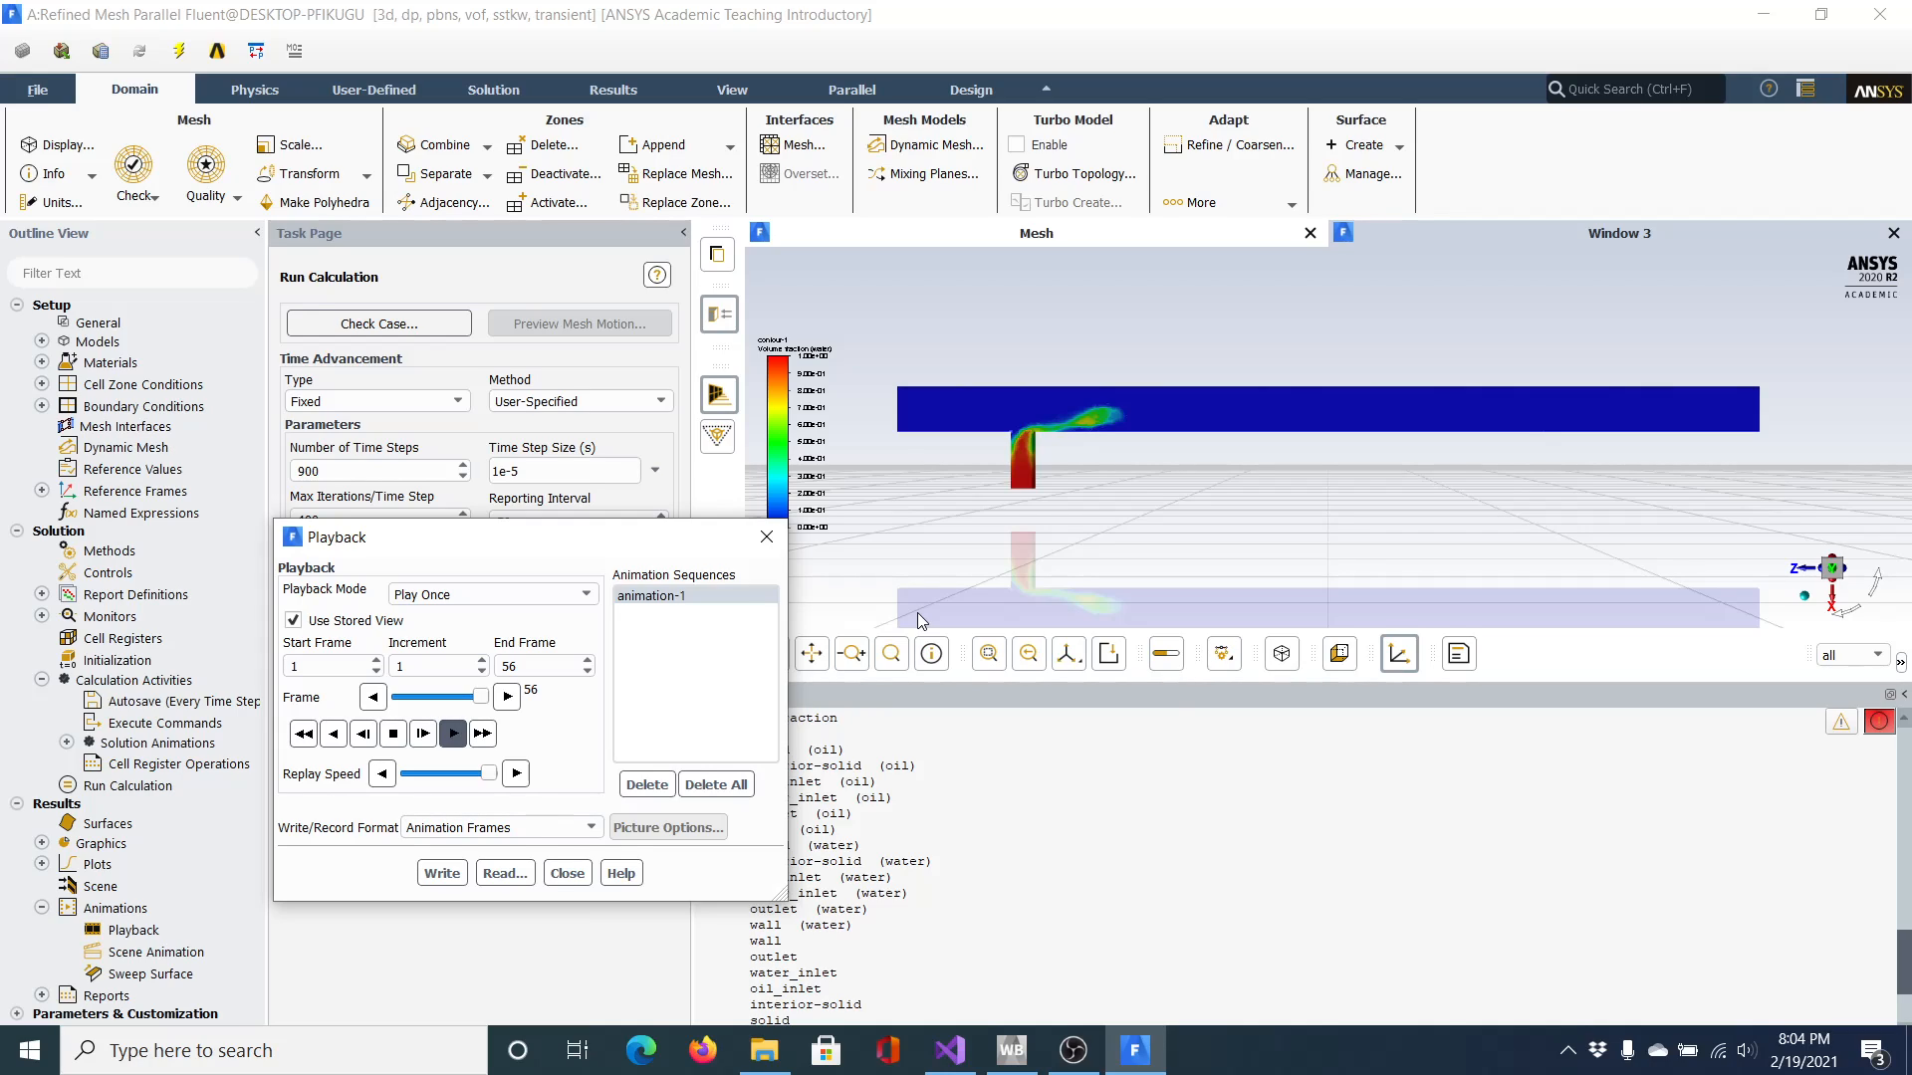
{"action": "left_click", "coordinate": [567, 875]}
{"action": "left_click", "coordinate": [1073, 1050]}
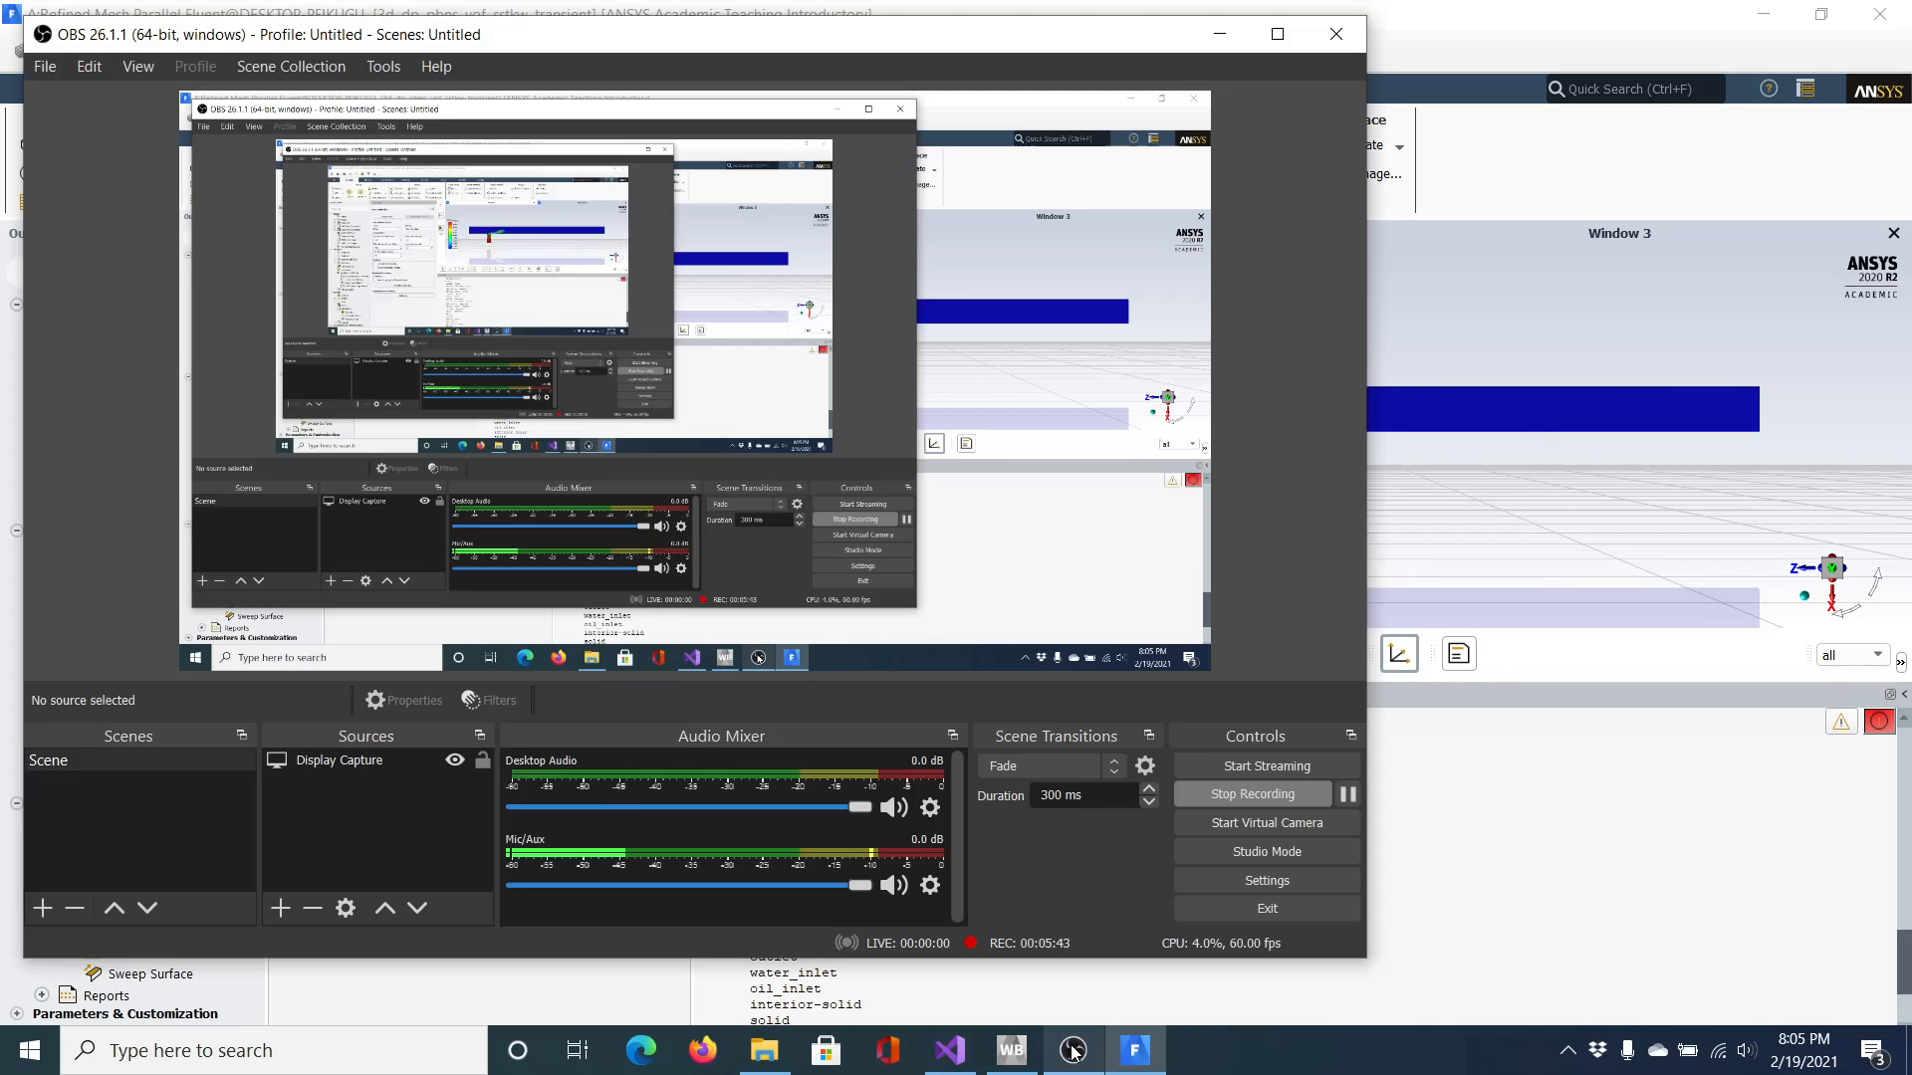
{"action": "left_click", "coordinate": [1349, 794]}
{"action": "left_click", "coordinate": [1348, 796]}
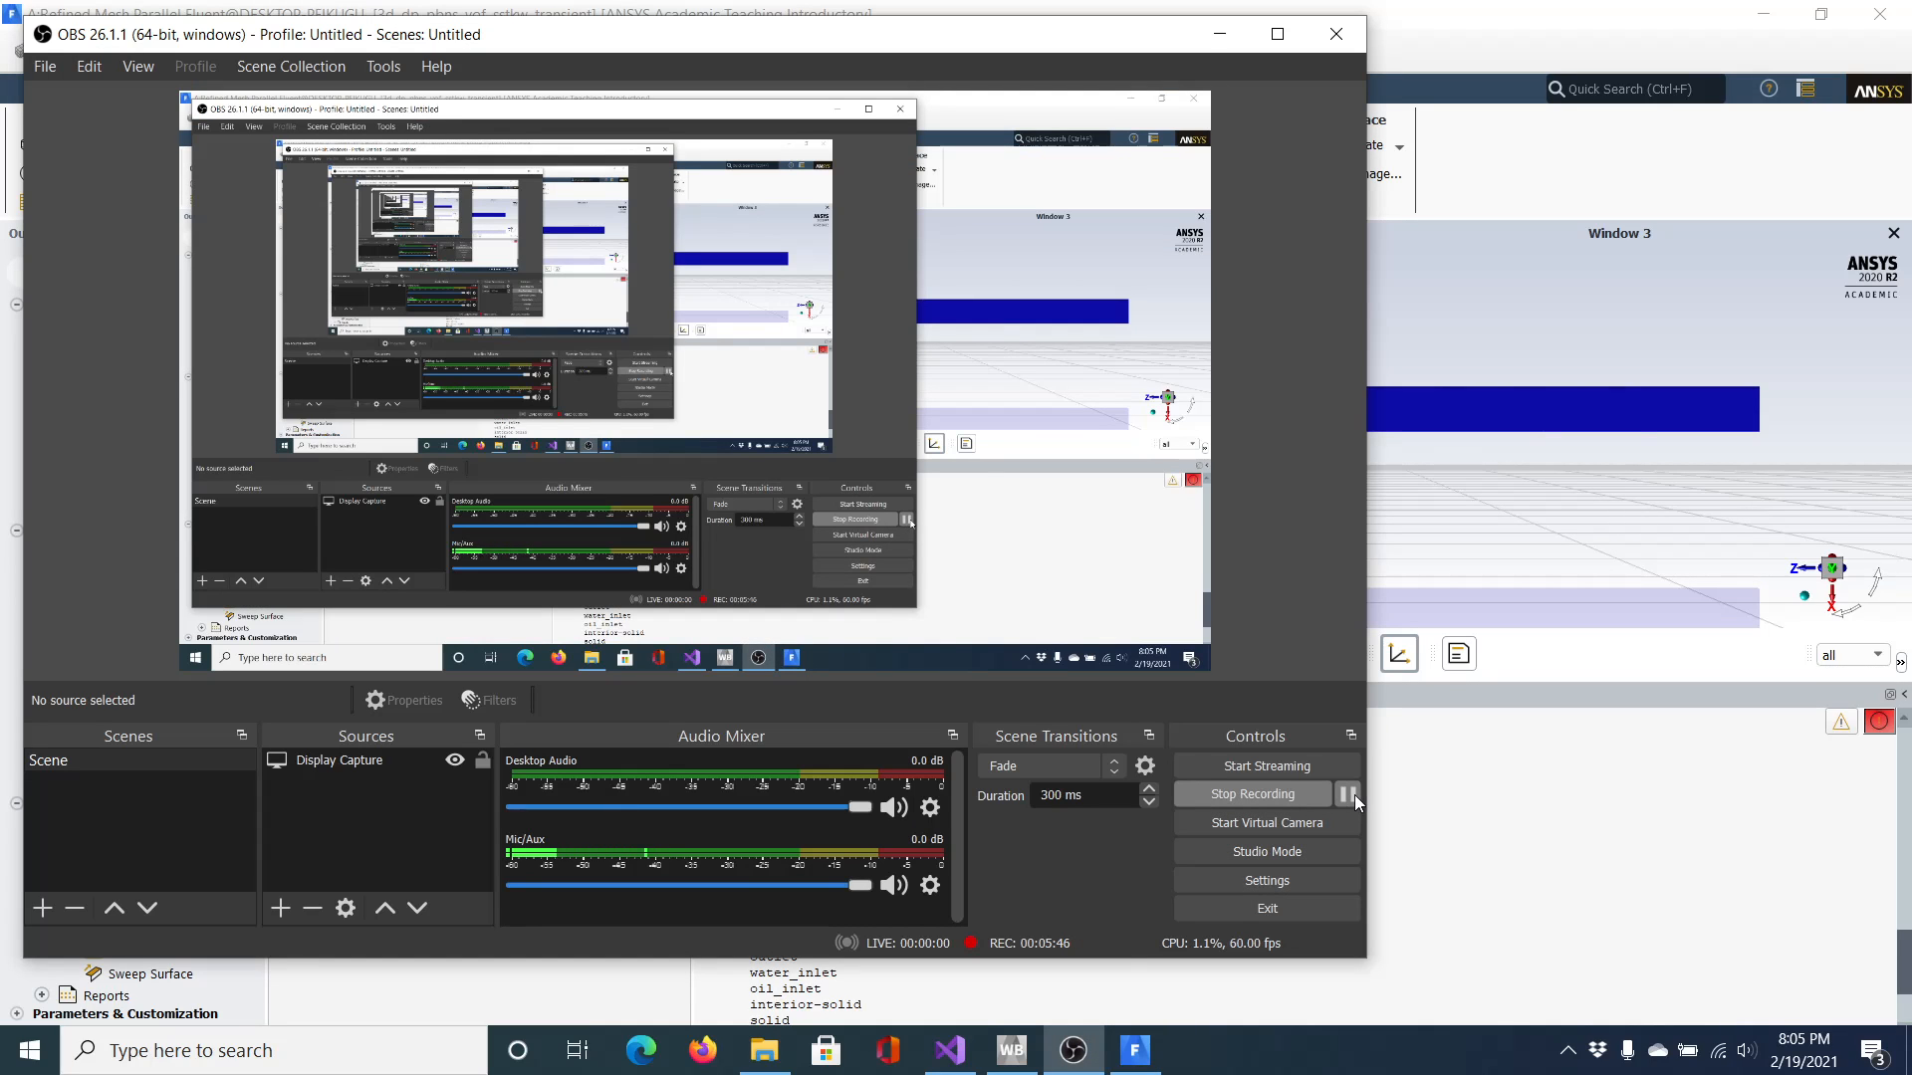
{"action": "left_click", "coordinate": [1531, 46]}
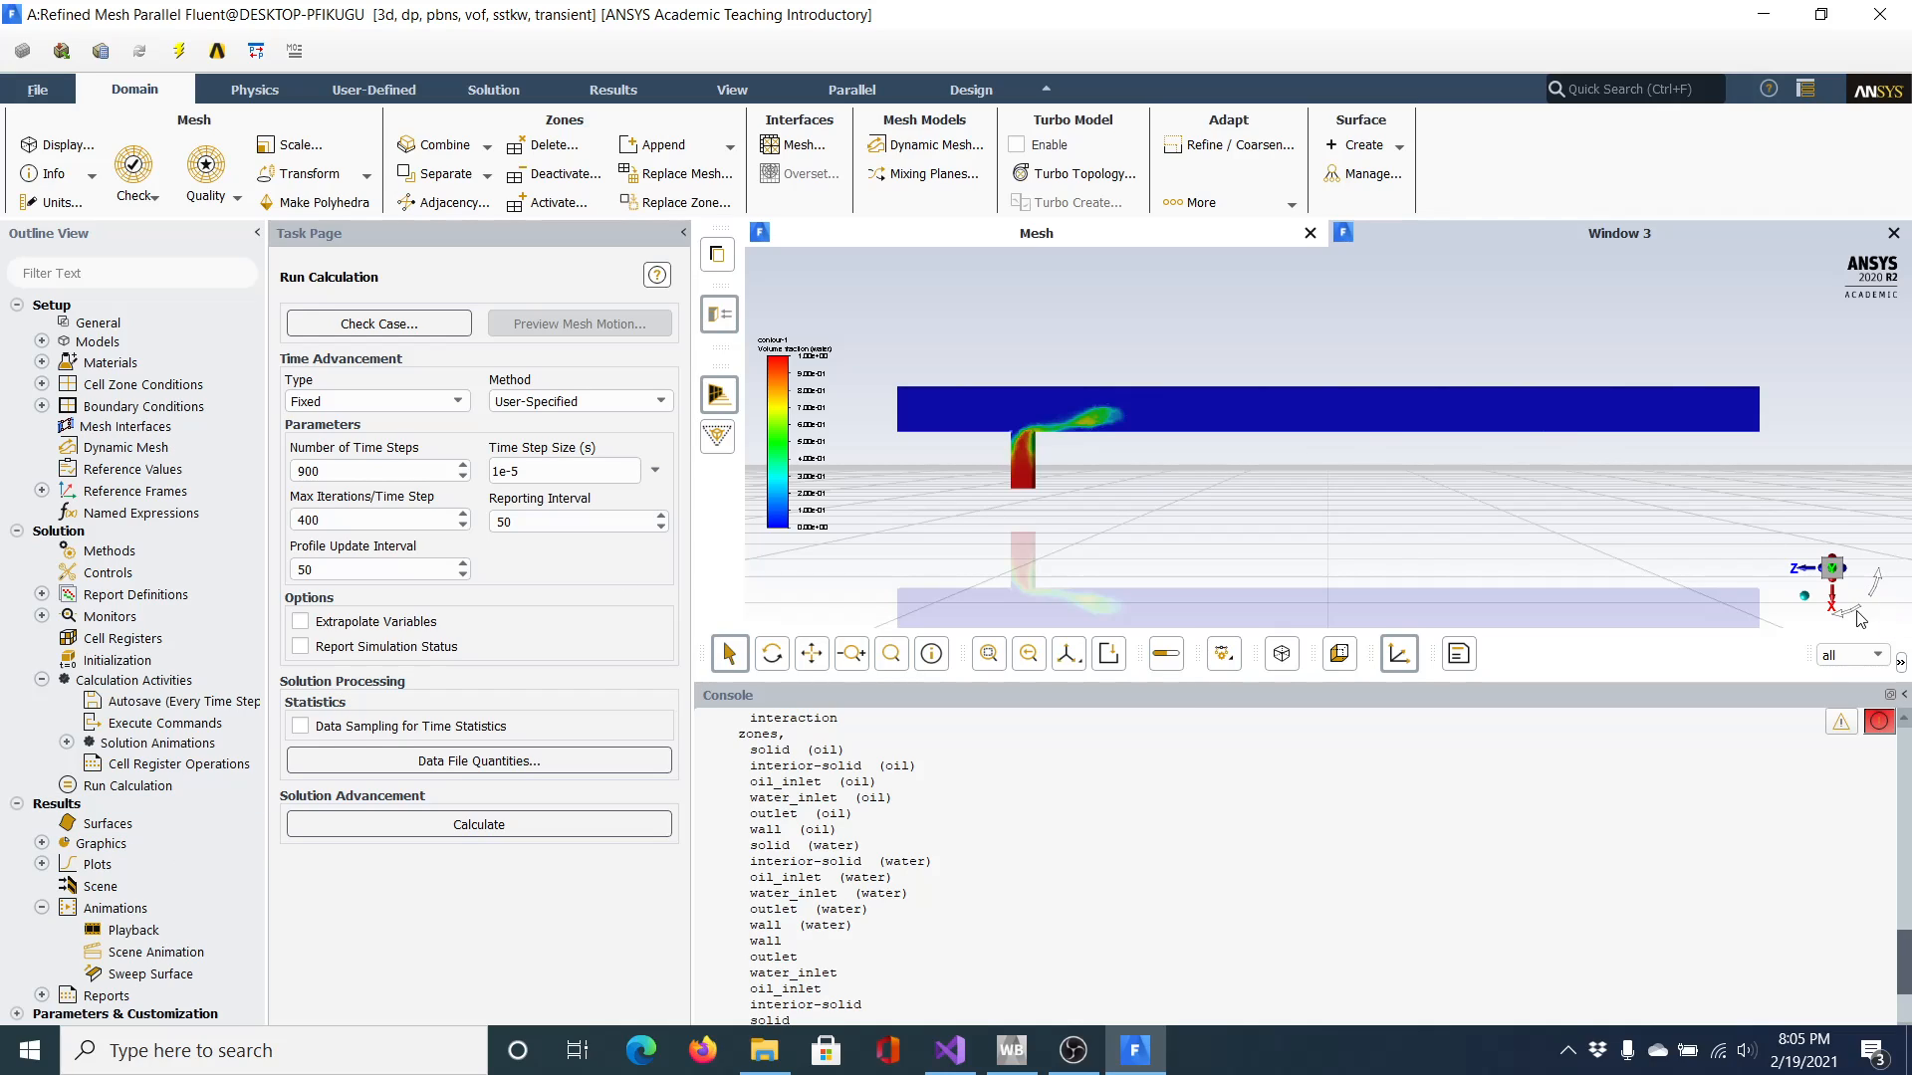
Orient the water volume fraction contour to look along the Y axis, with the main channel horizontal
{"action": "left_click", "coordinate": [1806, 597]}
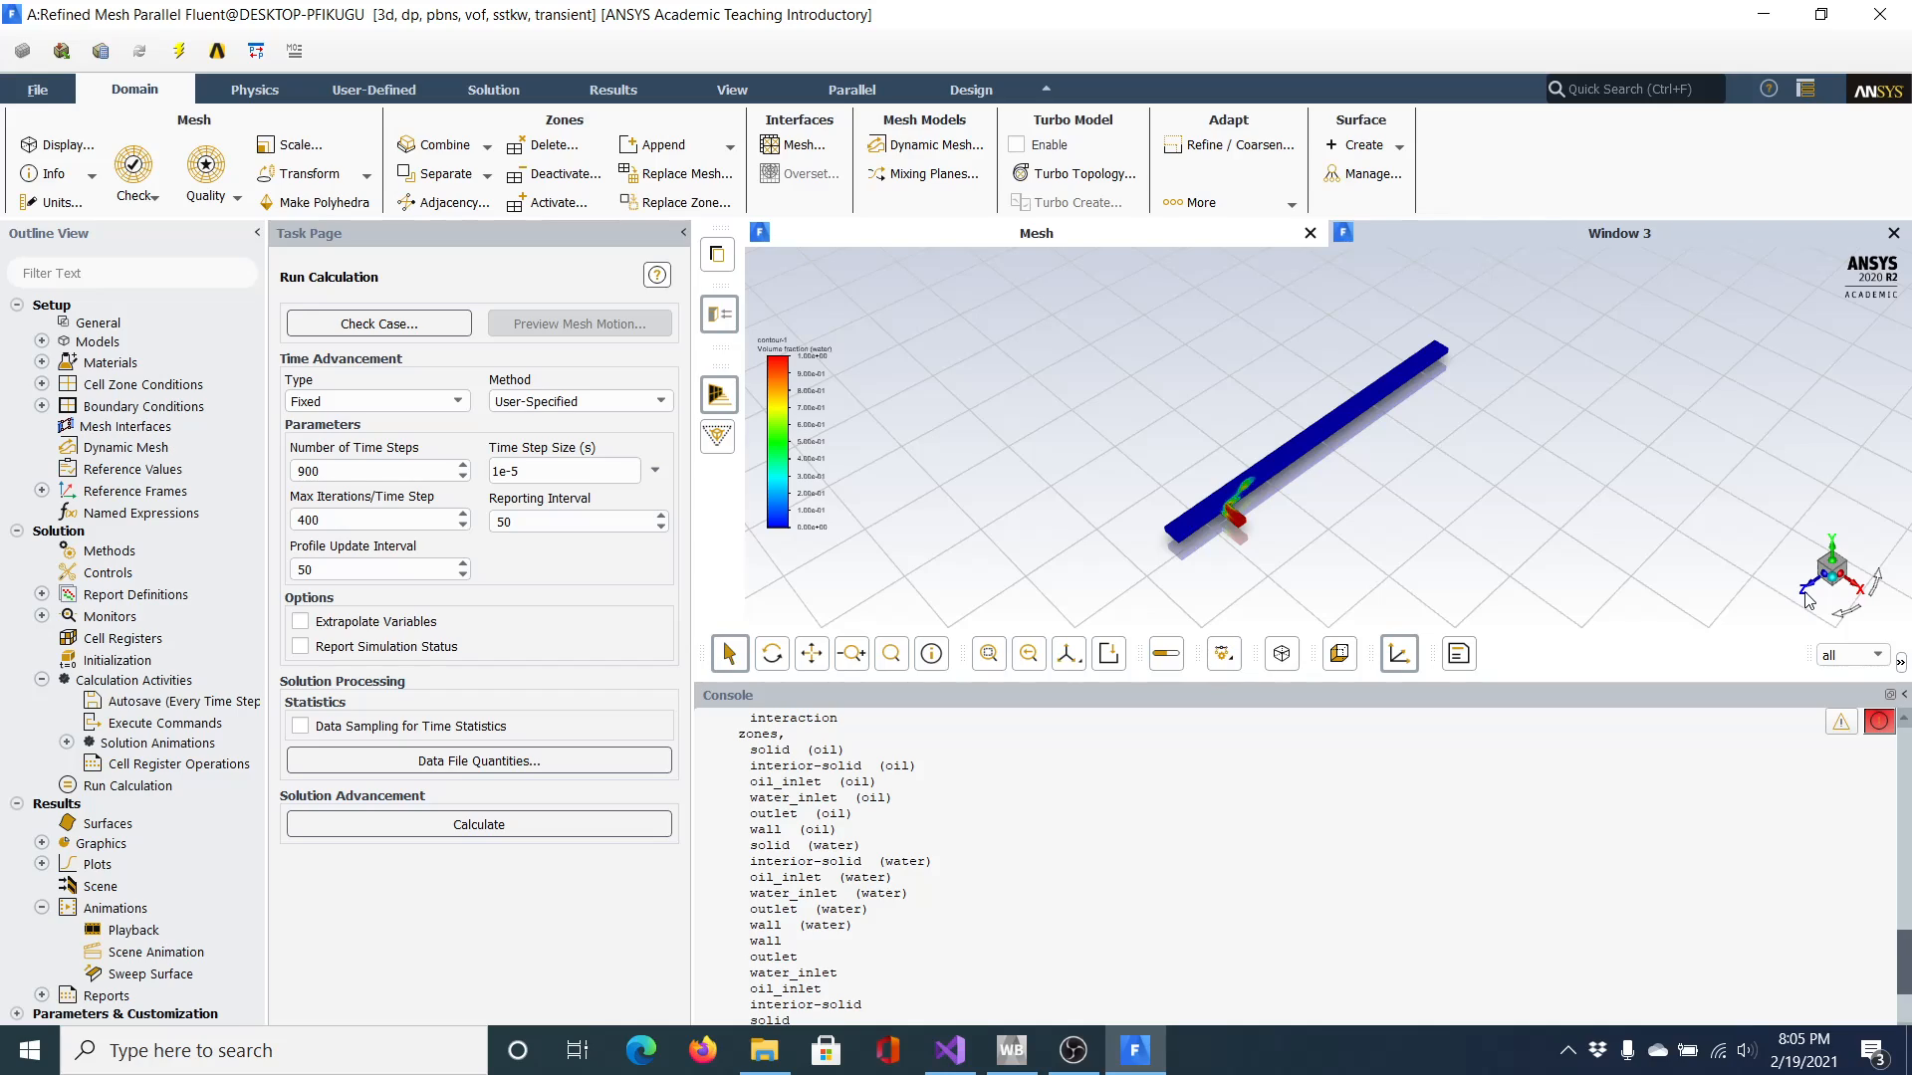
{"action": "left_click", "coordinate": [1832, 548]}
{"action": "left_click", "coordinate": [1876, 582]}
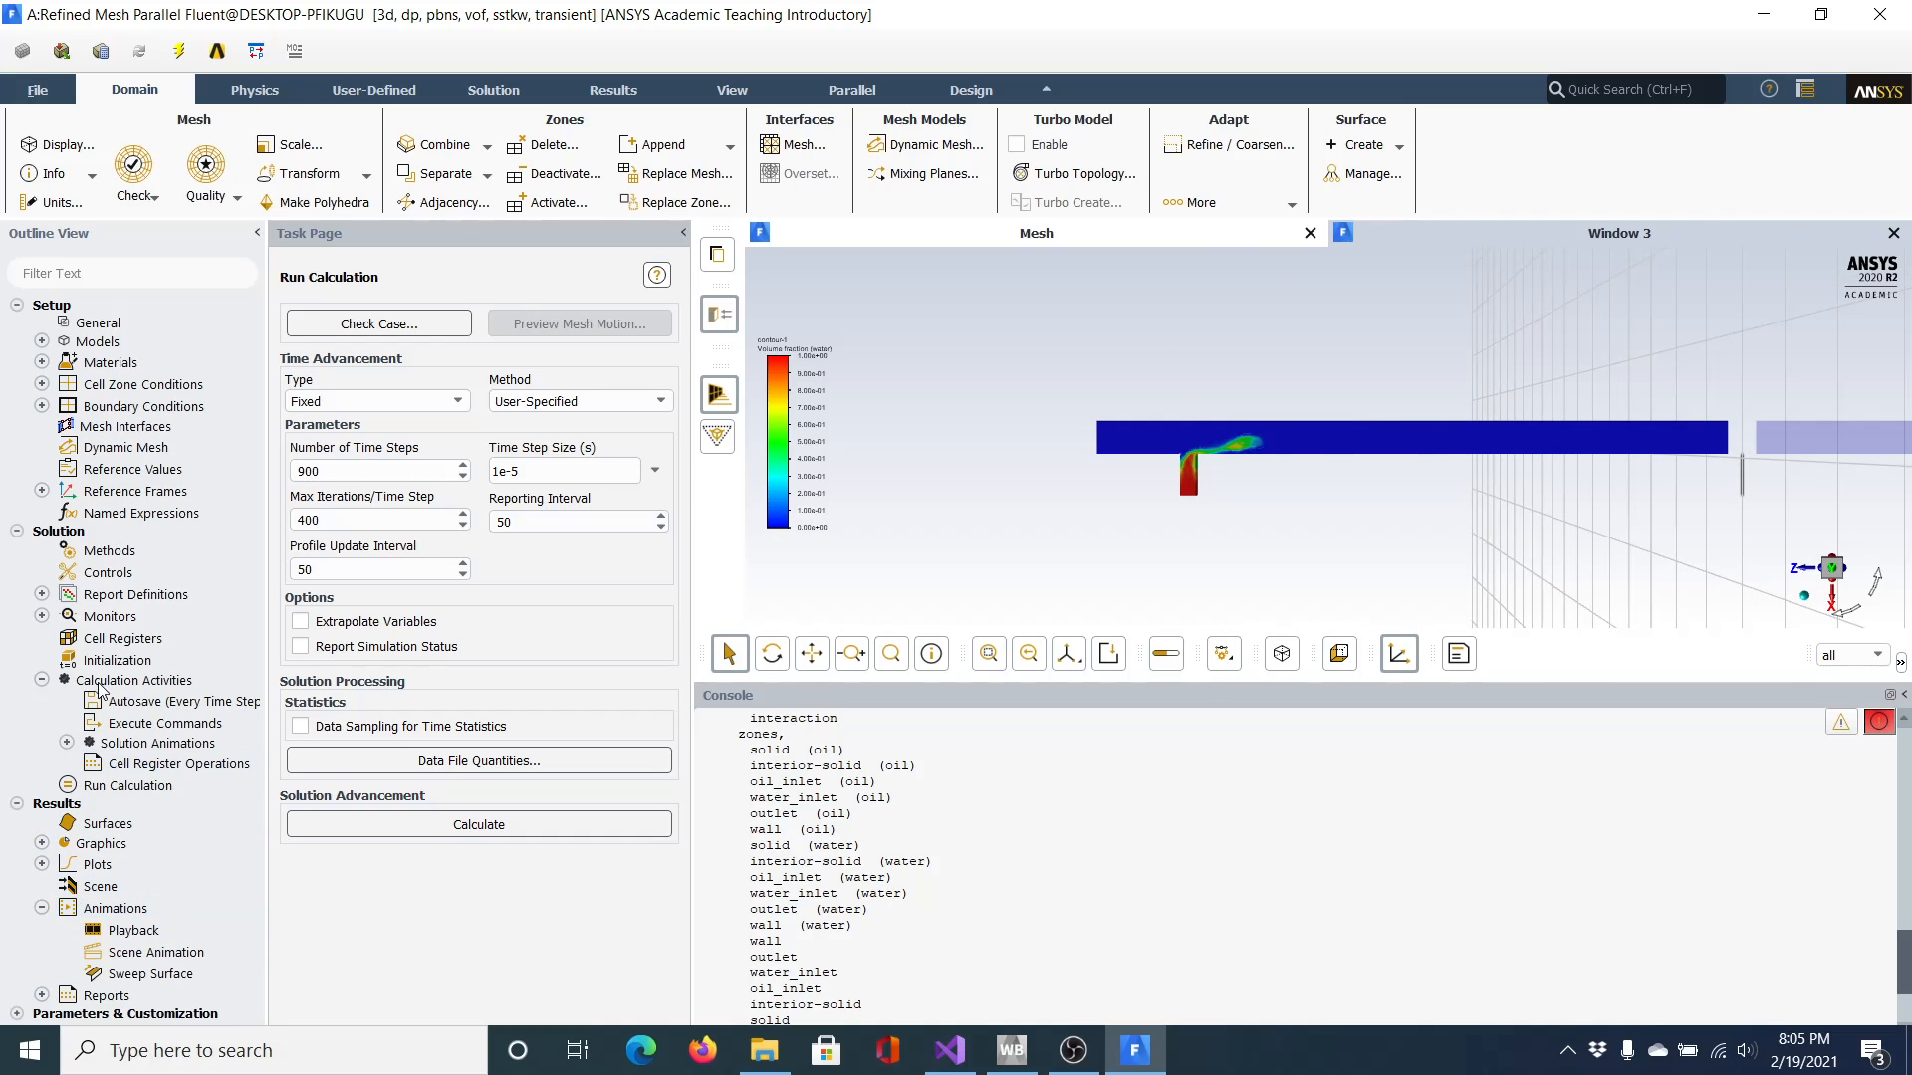
Open the definition of animation-1, select contour-1 as its object and bring up view management for its animation view
{"action": "left_click", "coordinate": [66, 743]}
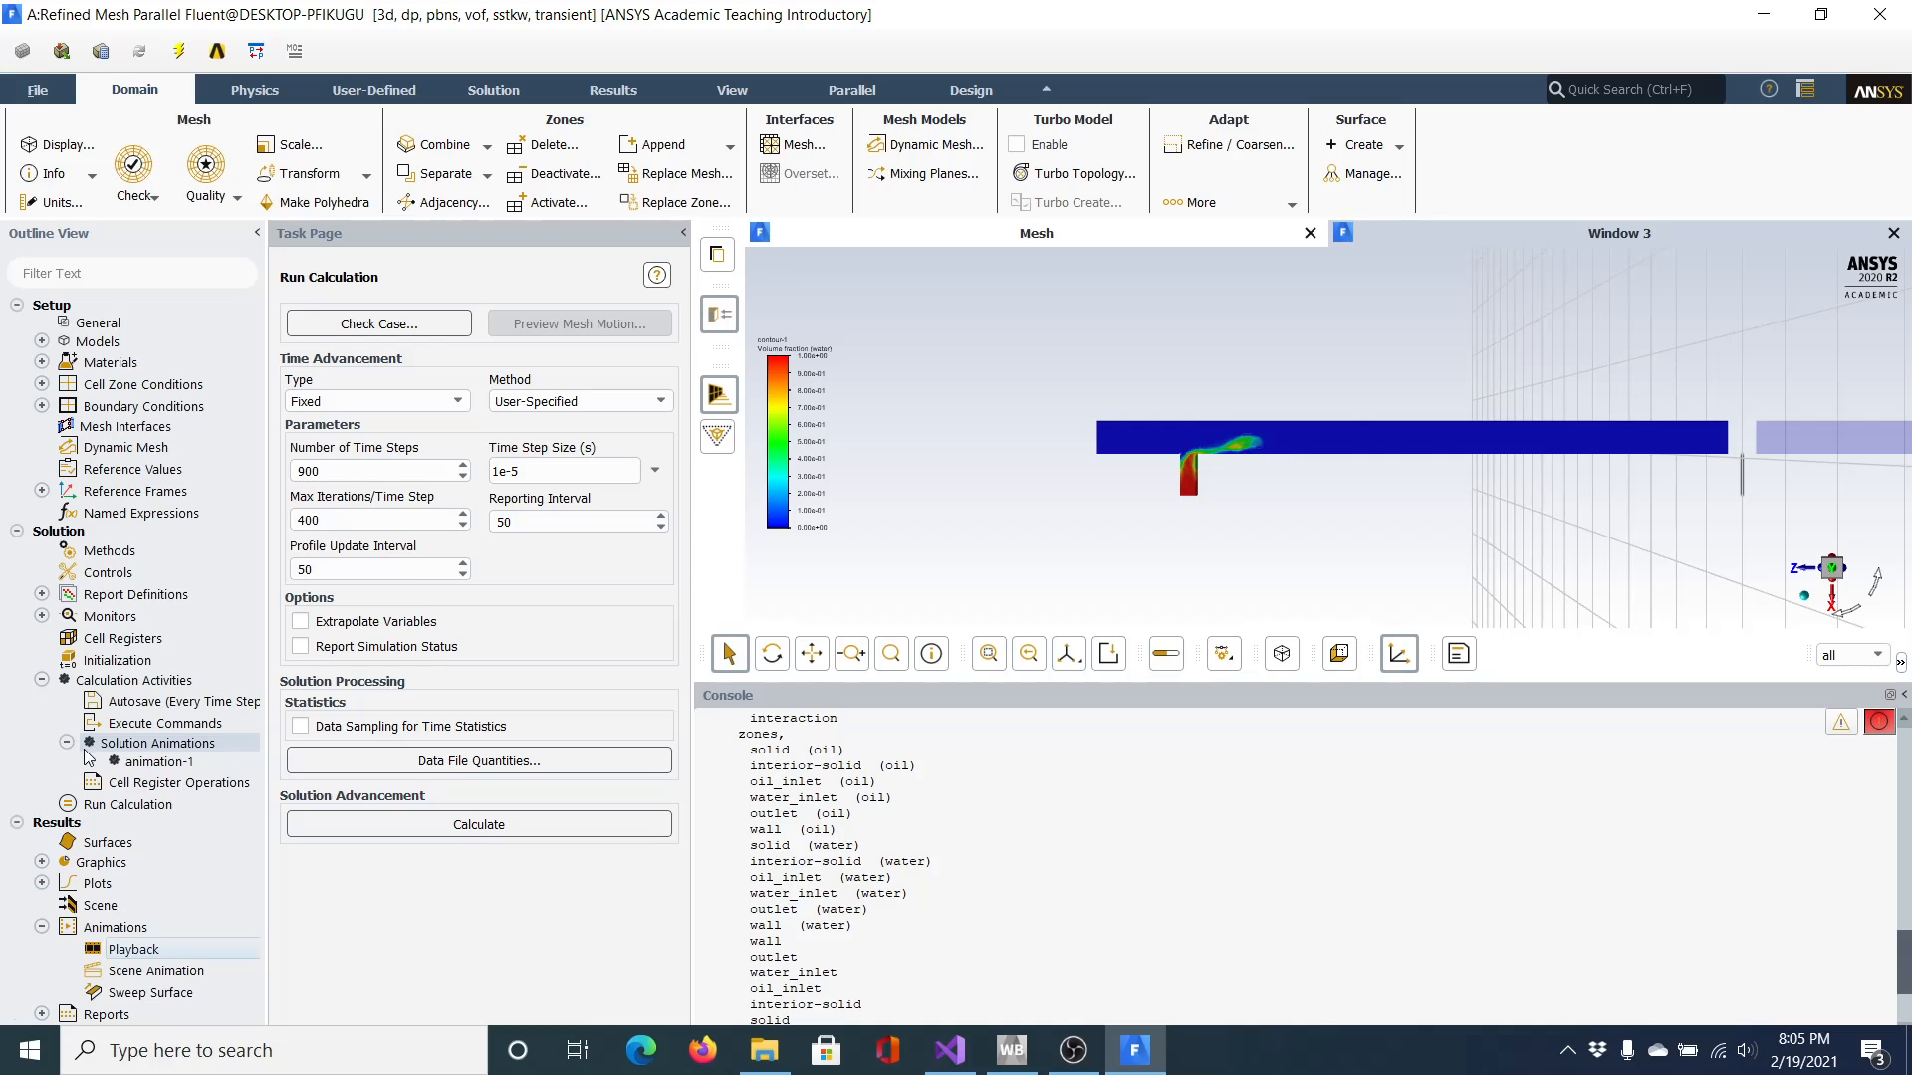
{"action": "double_click", "coordinate": [134, 763]}
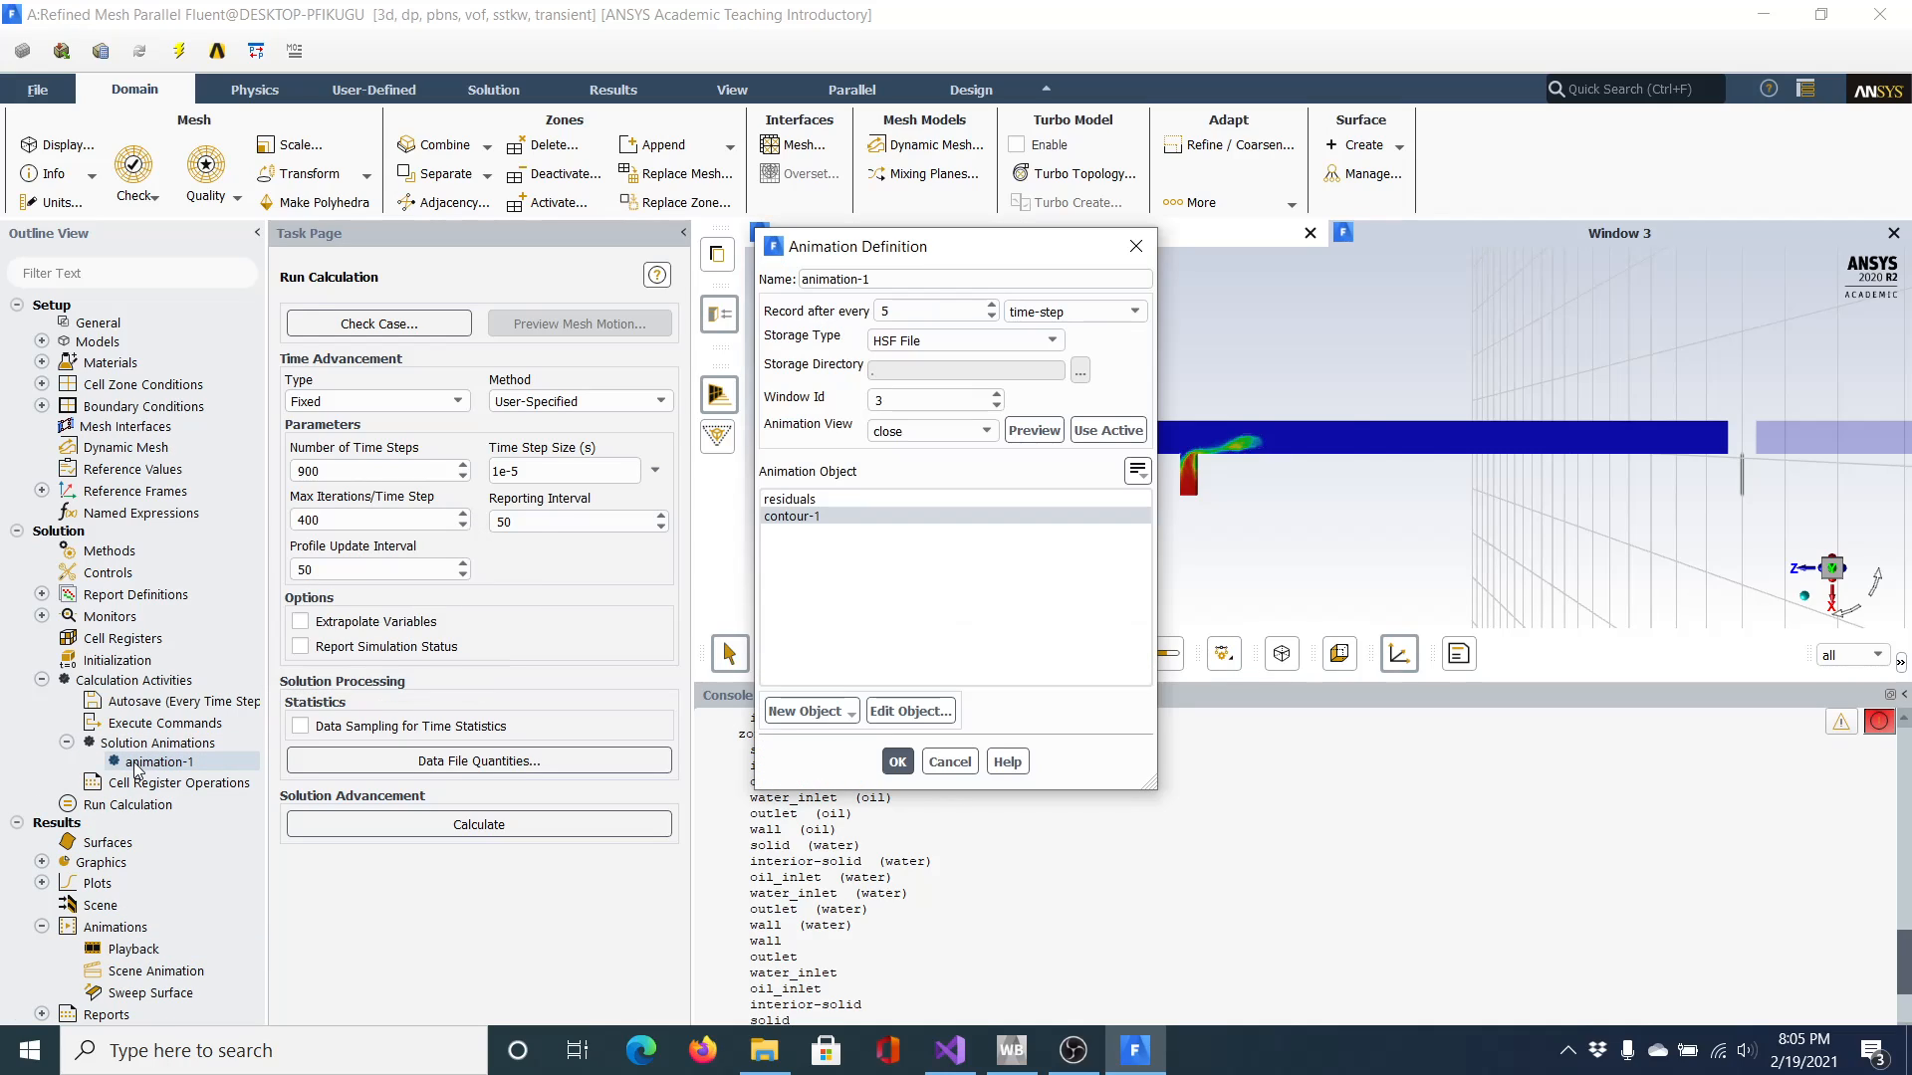
{"action": "left_click", "coordinate": [807, 520]}
{"action": "left_click", "coordinate": [986, 431]}
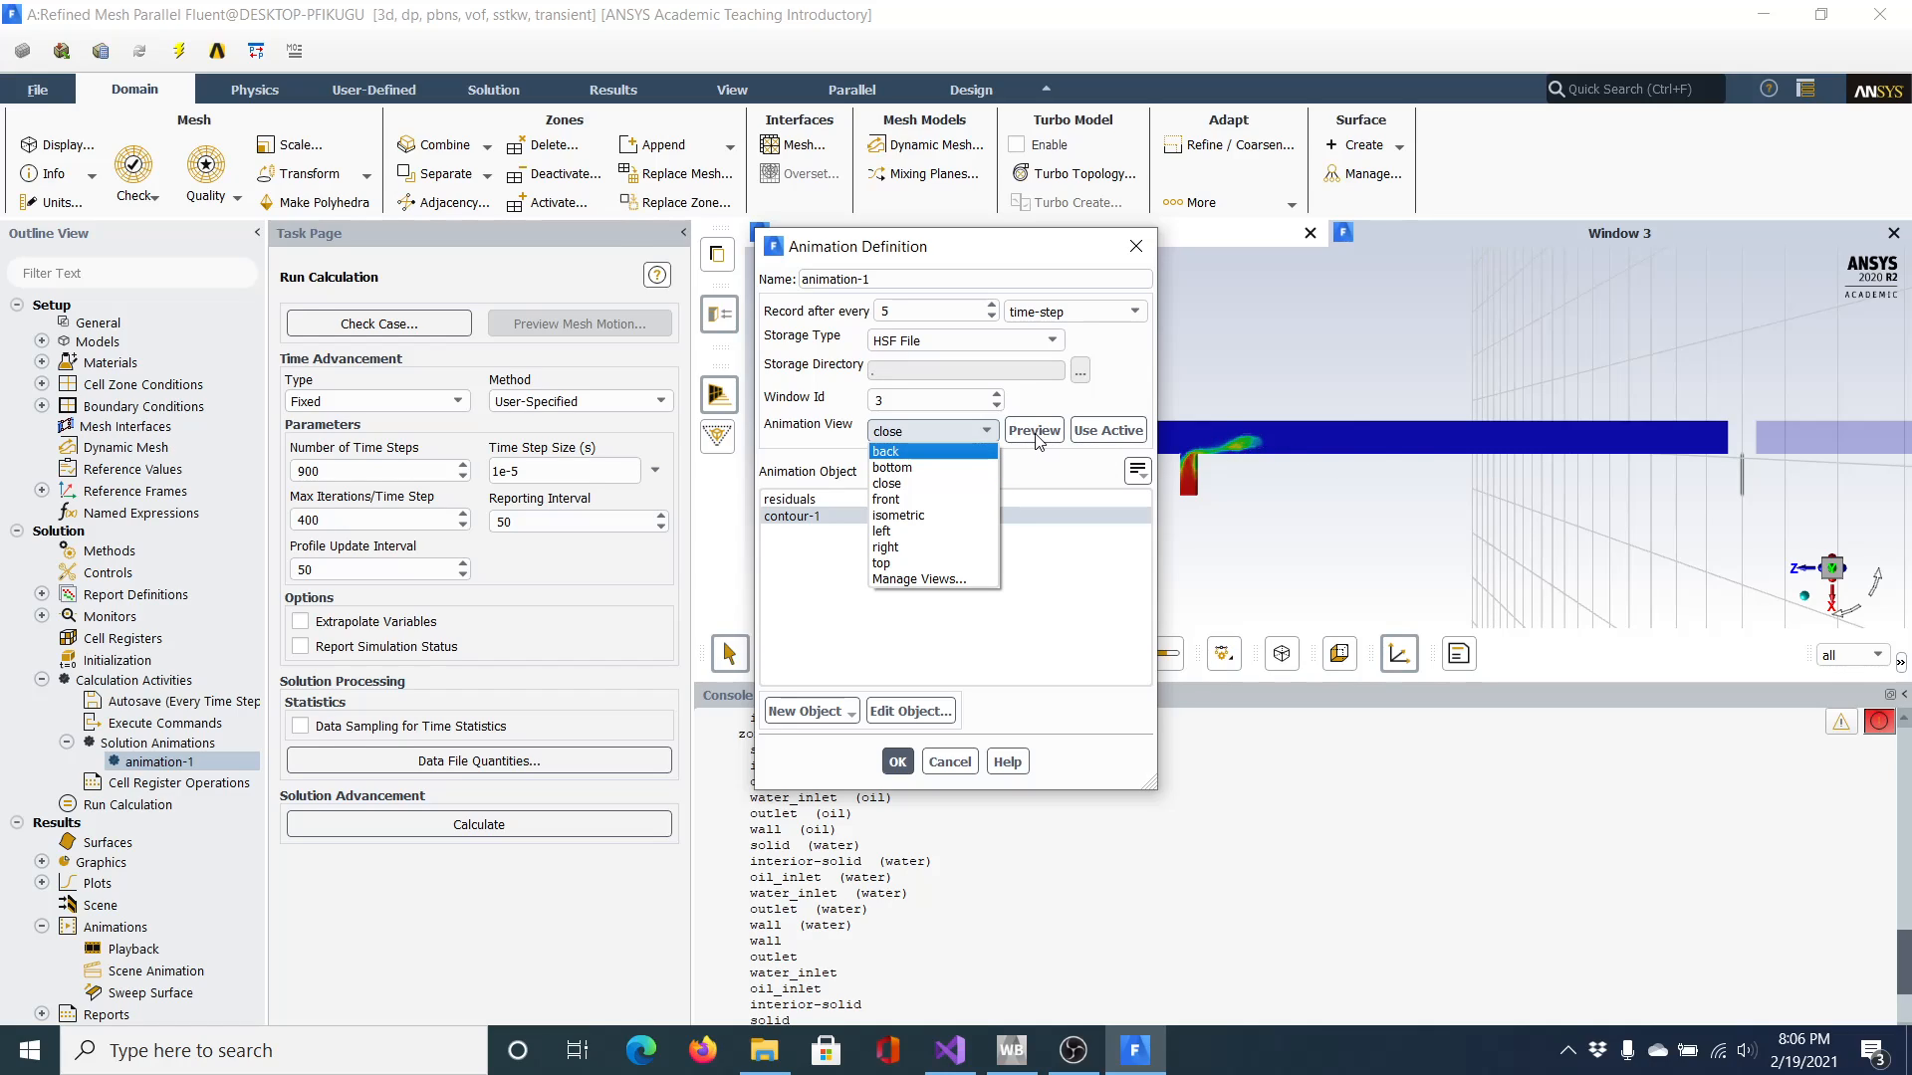
{"action": "left_click", "coordinate": [970, 579]}
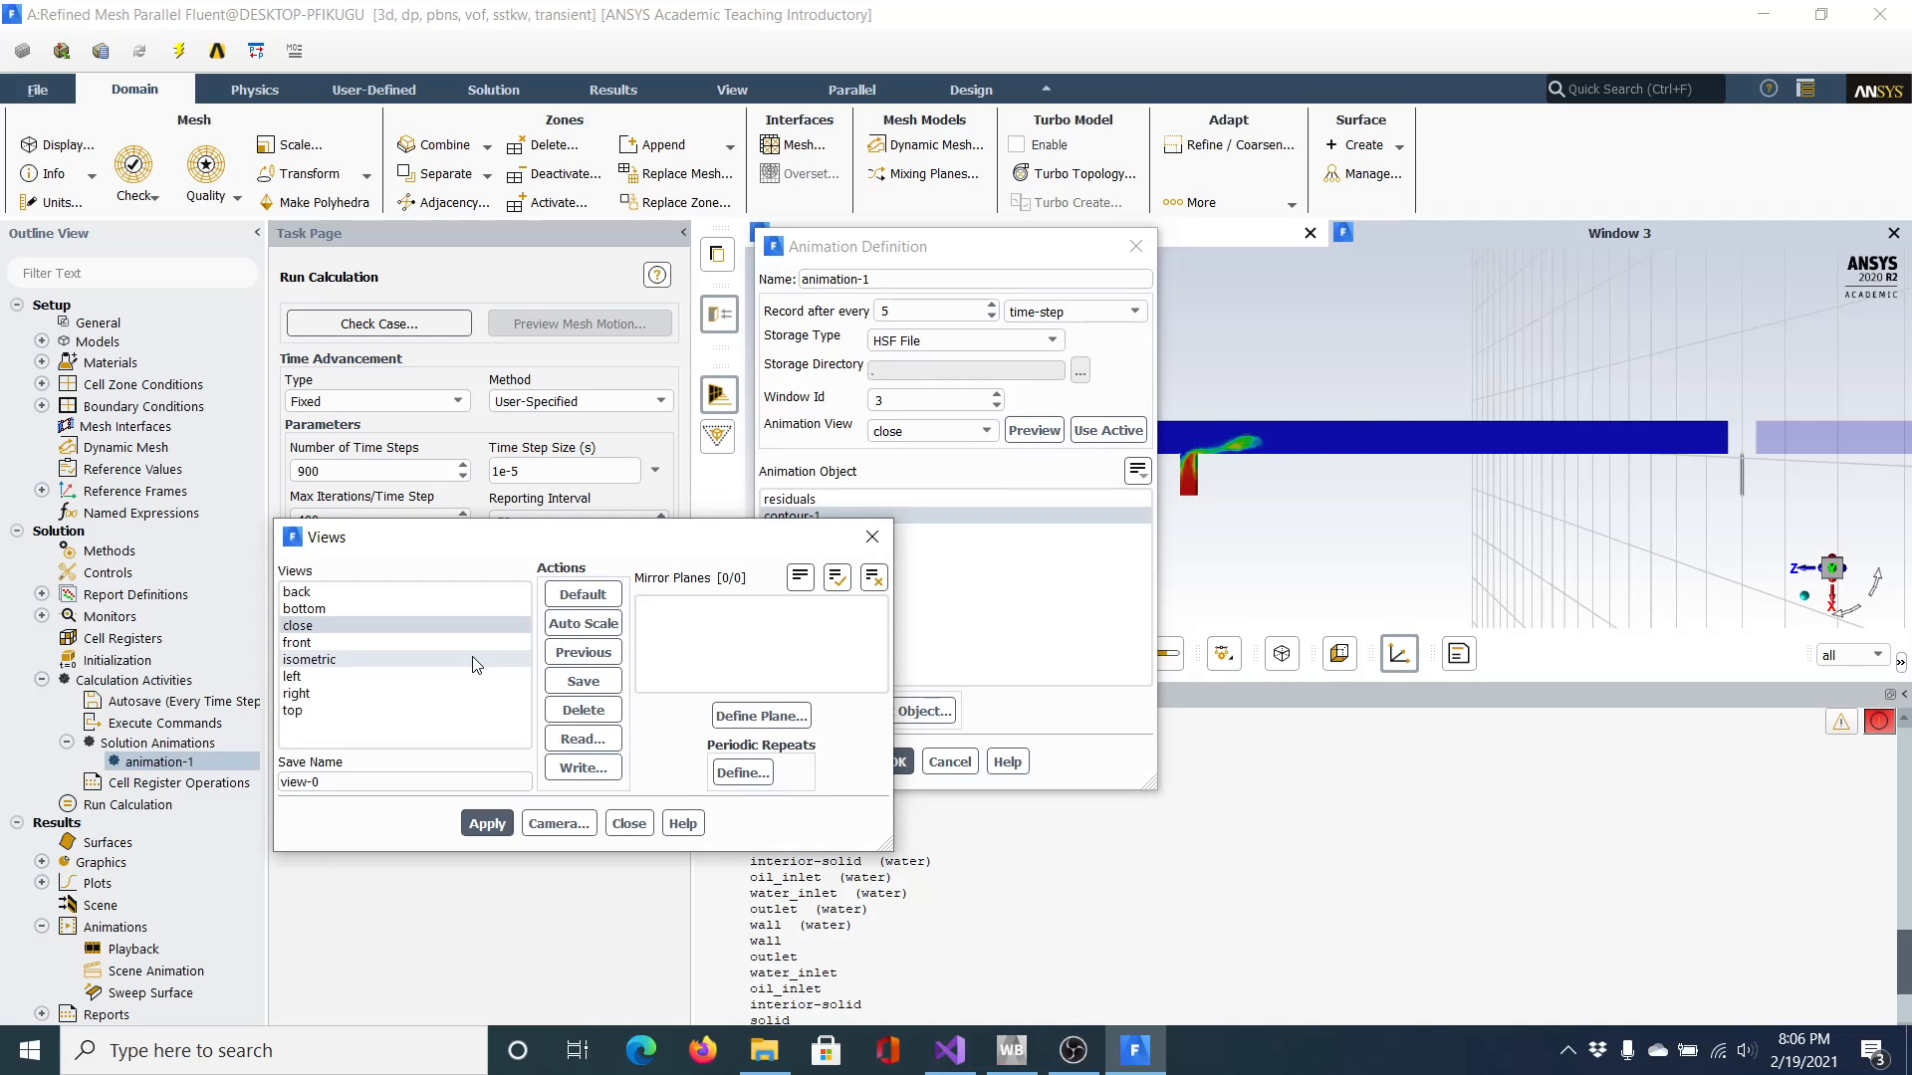
Apply the top view to the contour and rotate it 90 degrees so the main channel lies horizontally
{"action": "left_click", "coordinate": [299, 711]}
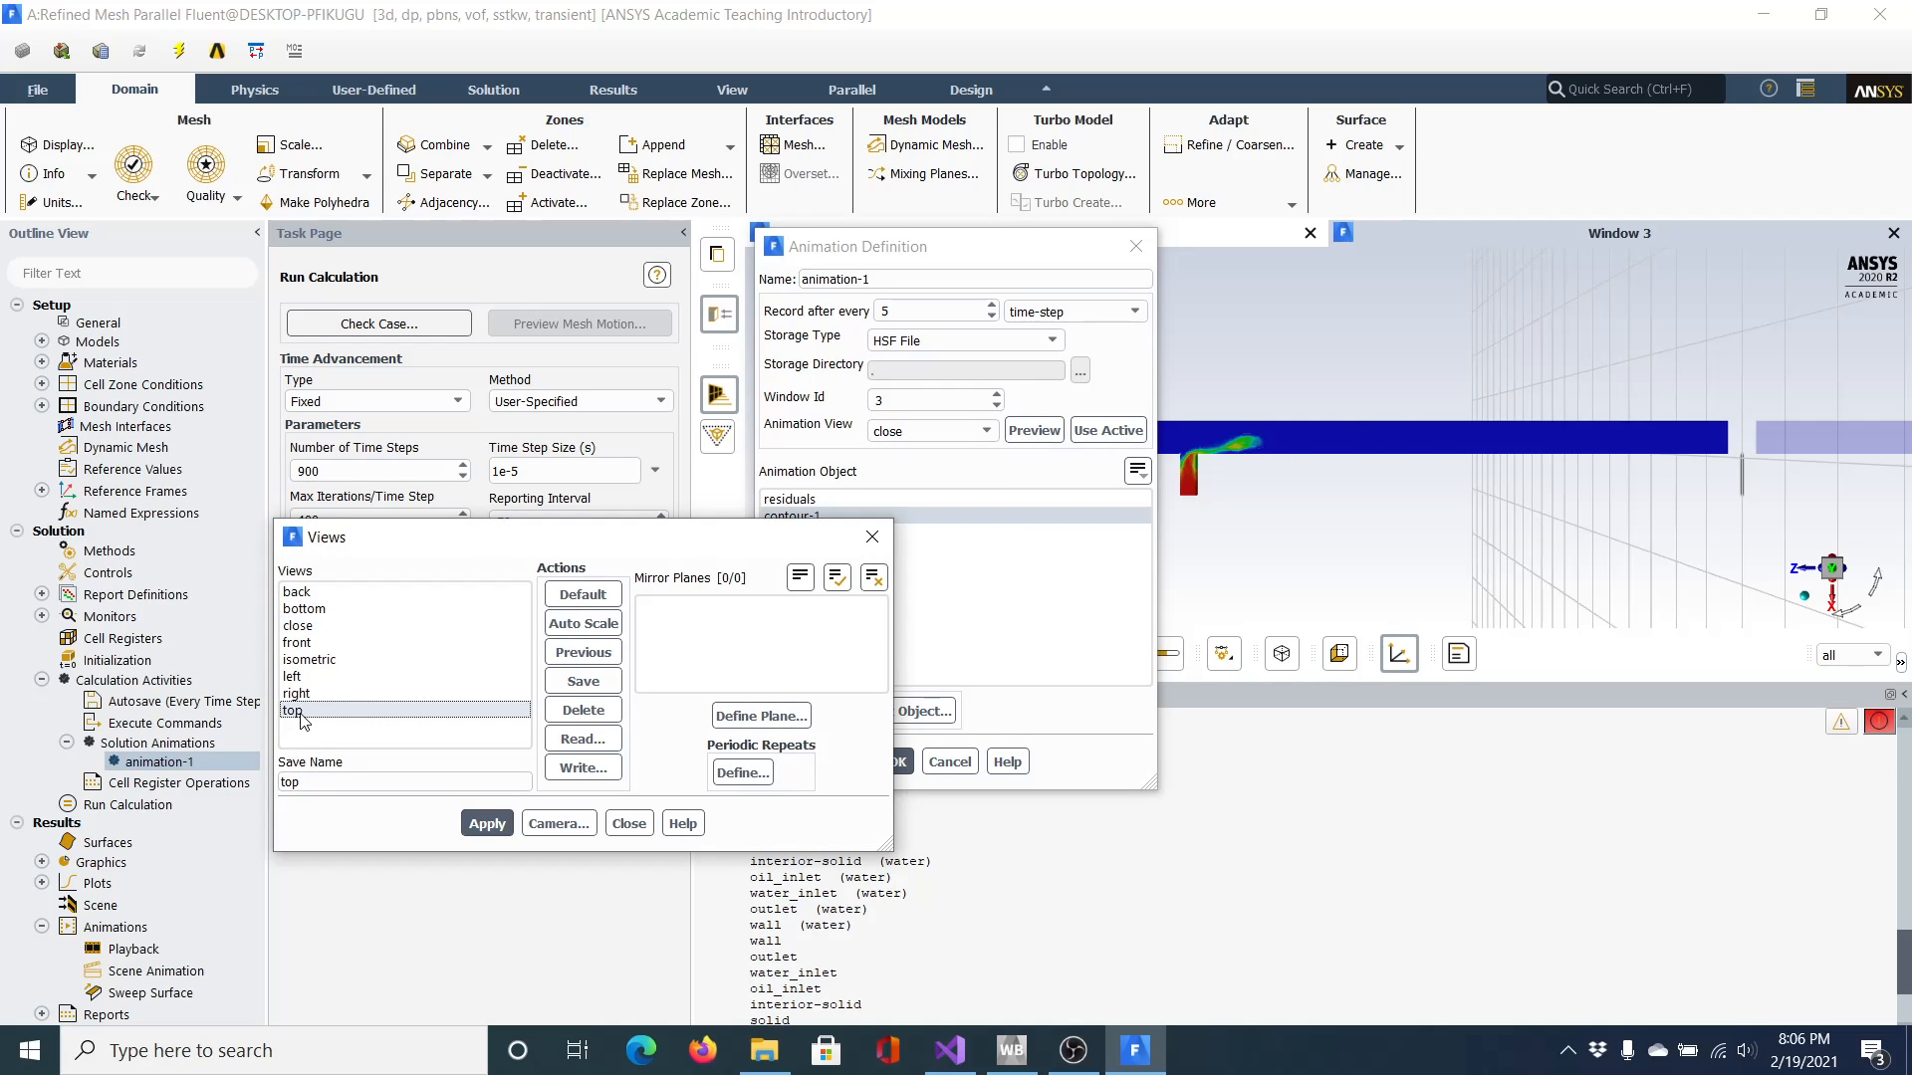
{"action": "left_click_drag", "start_coordinate": [1031, 267], "coordinate": [511, 41]}
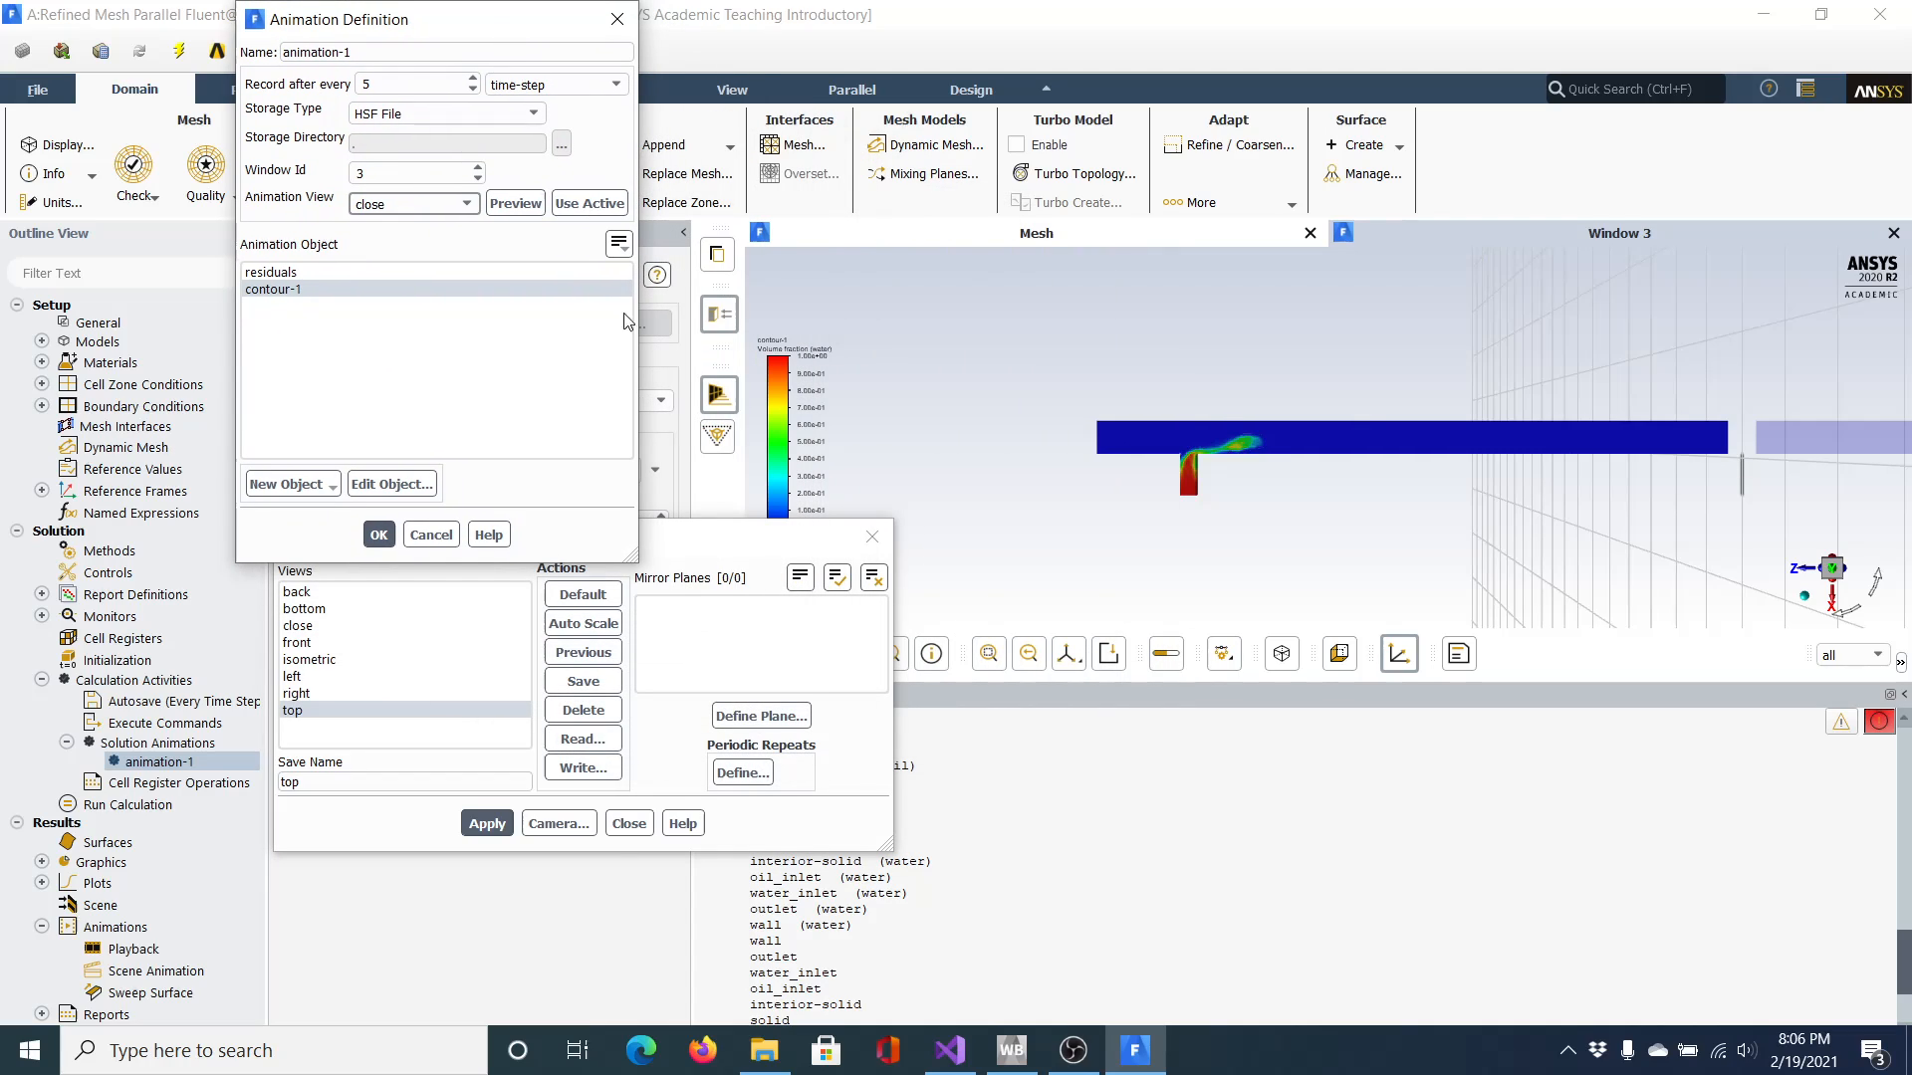
{"action": "left_click", "coordinate": [487, 823]}
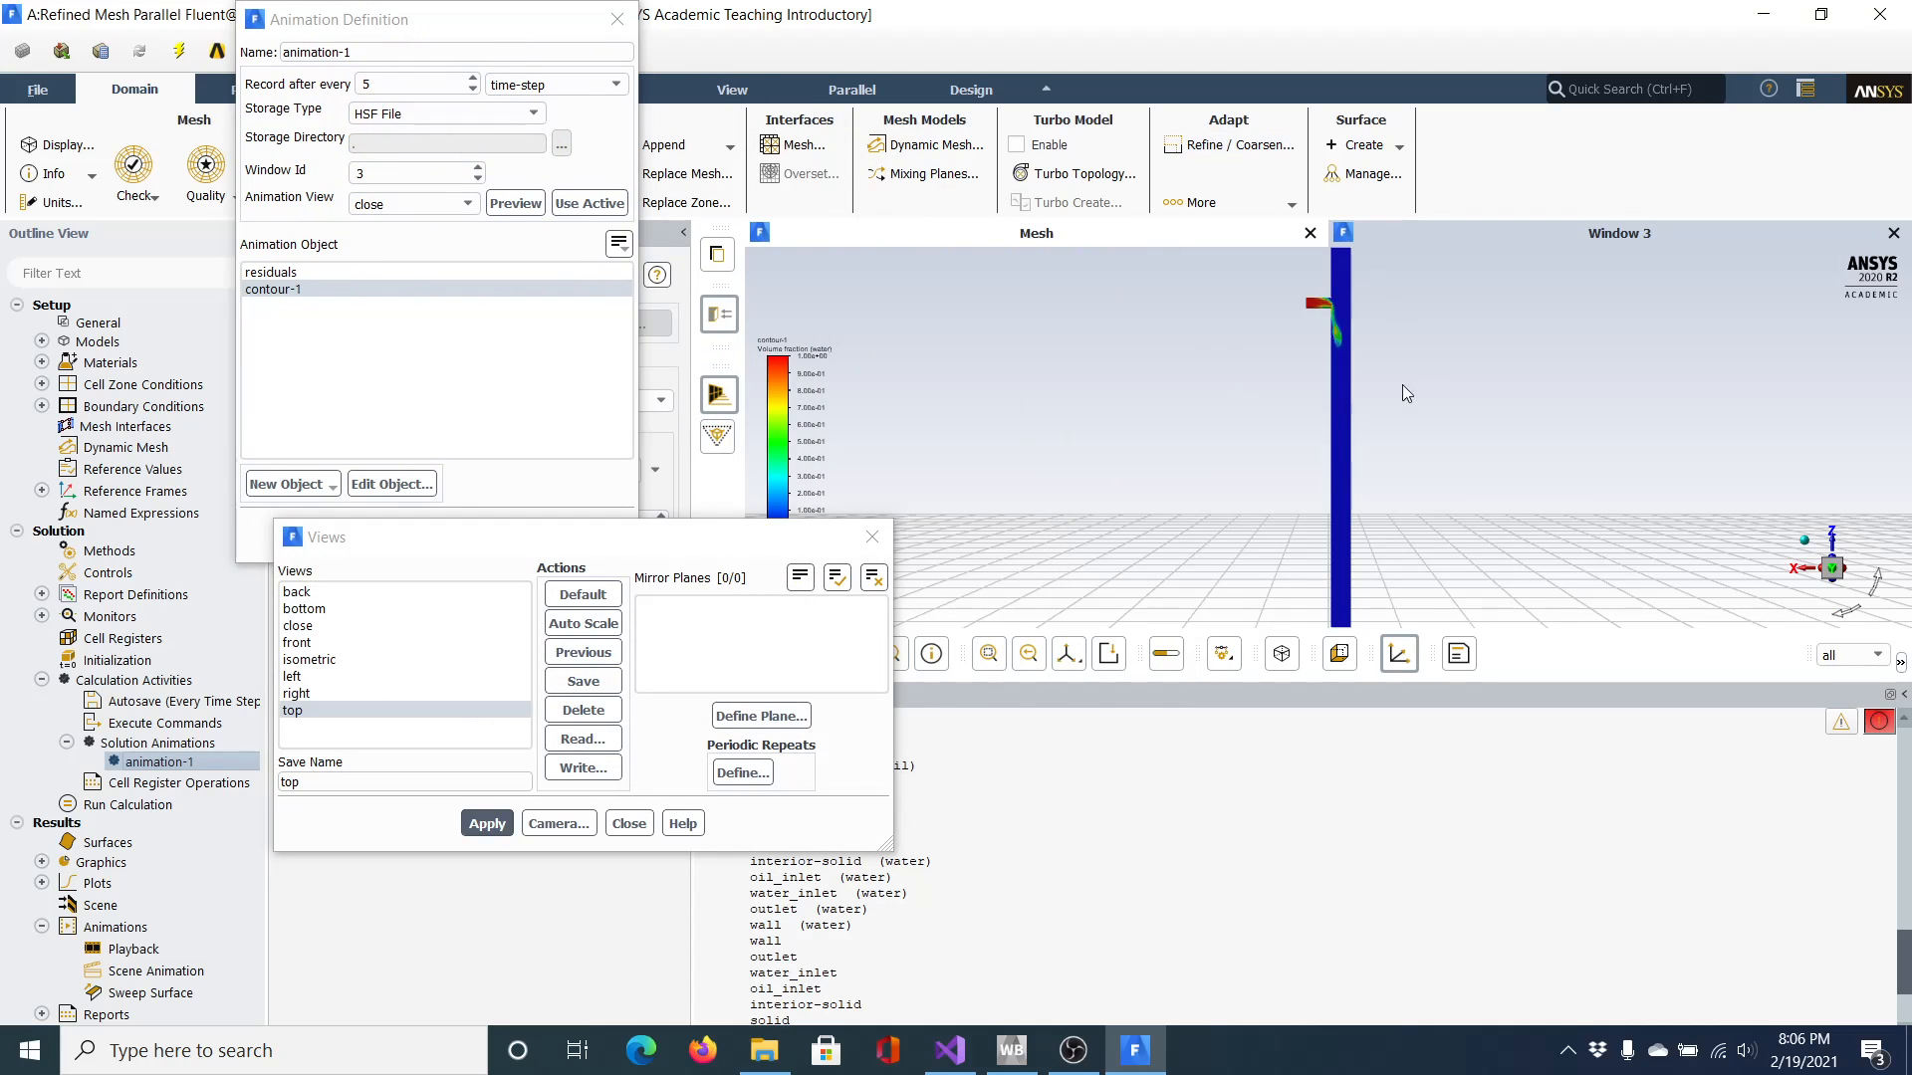
{"action": "left_click", "coordinate": [1879, 584]}
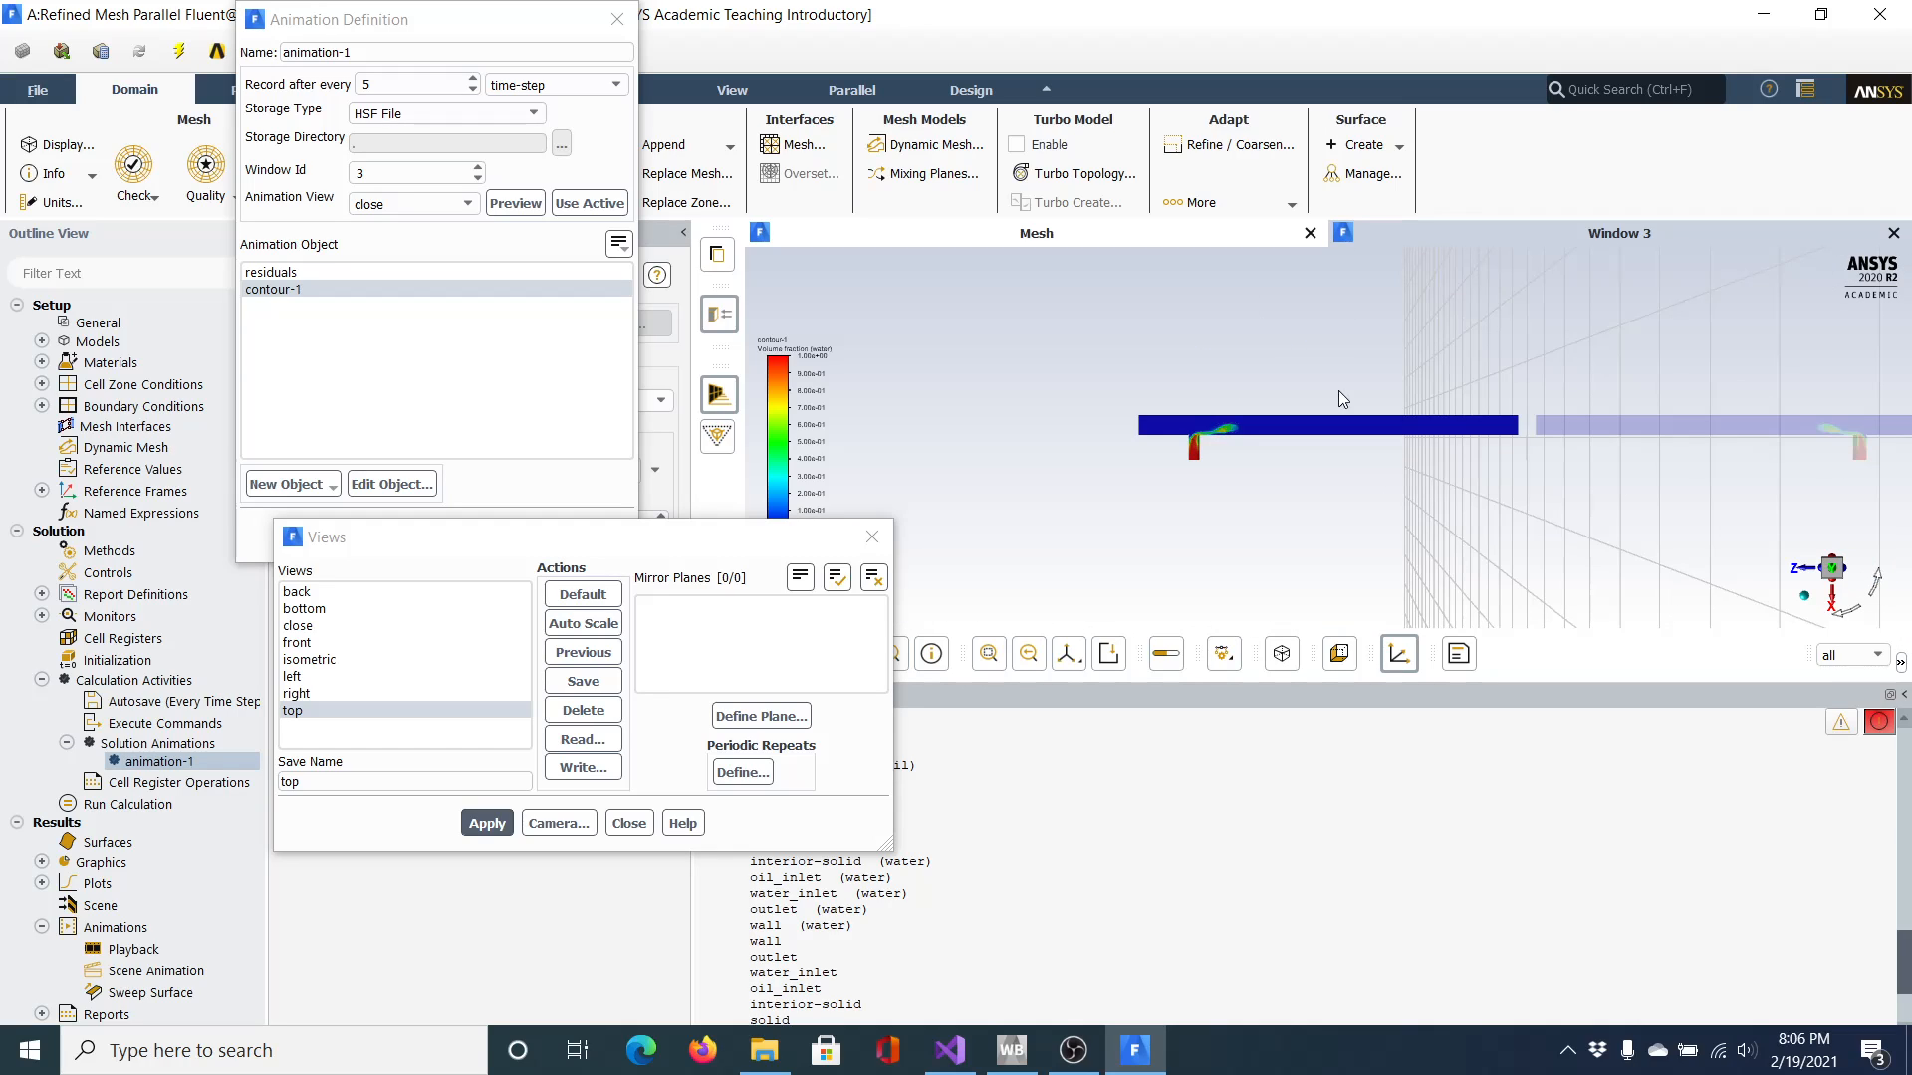
Adjust the view through the camera parameters until the T-junction is enlarged, apply it and close the camera settings
{"action": "left_click", "coordinate": [559, 824]}
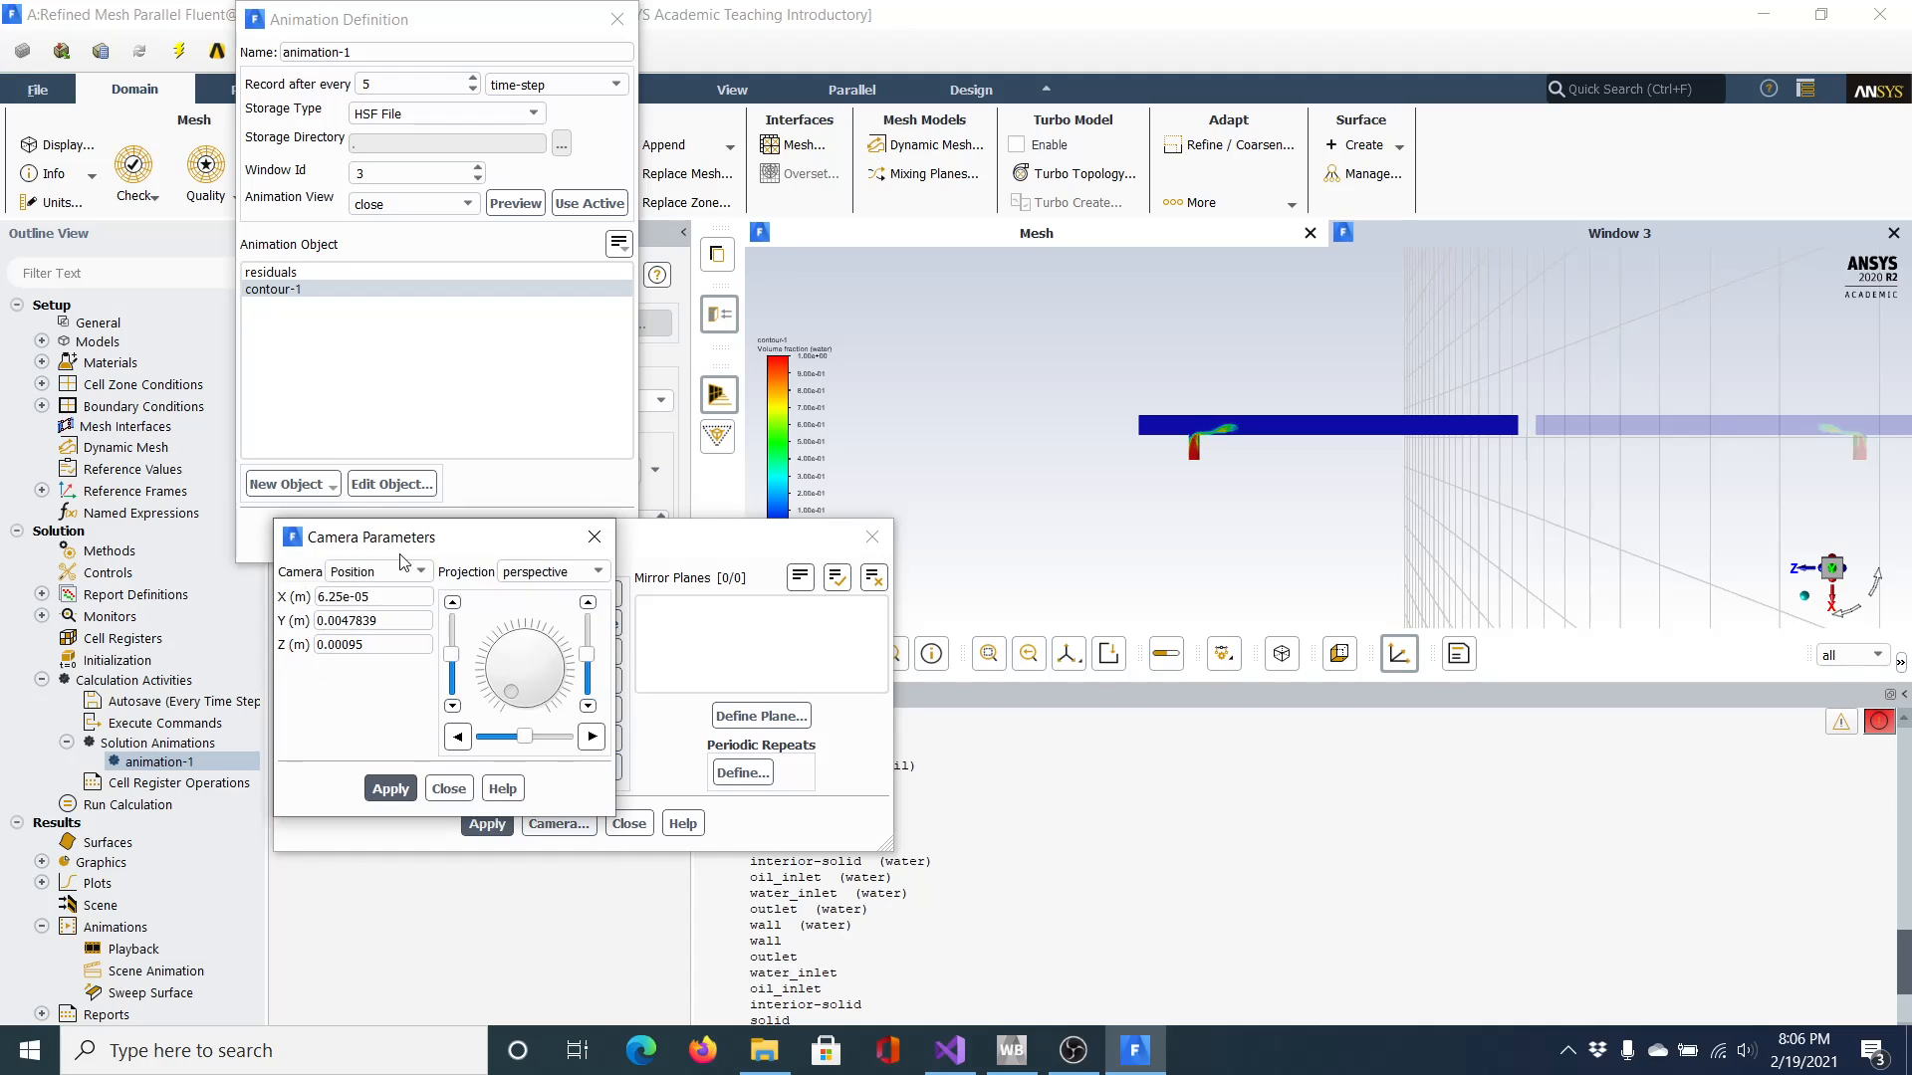
{"action": "left_click_drag", "start_coordinate": [588, 655], "coordinate": [593, 581]}
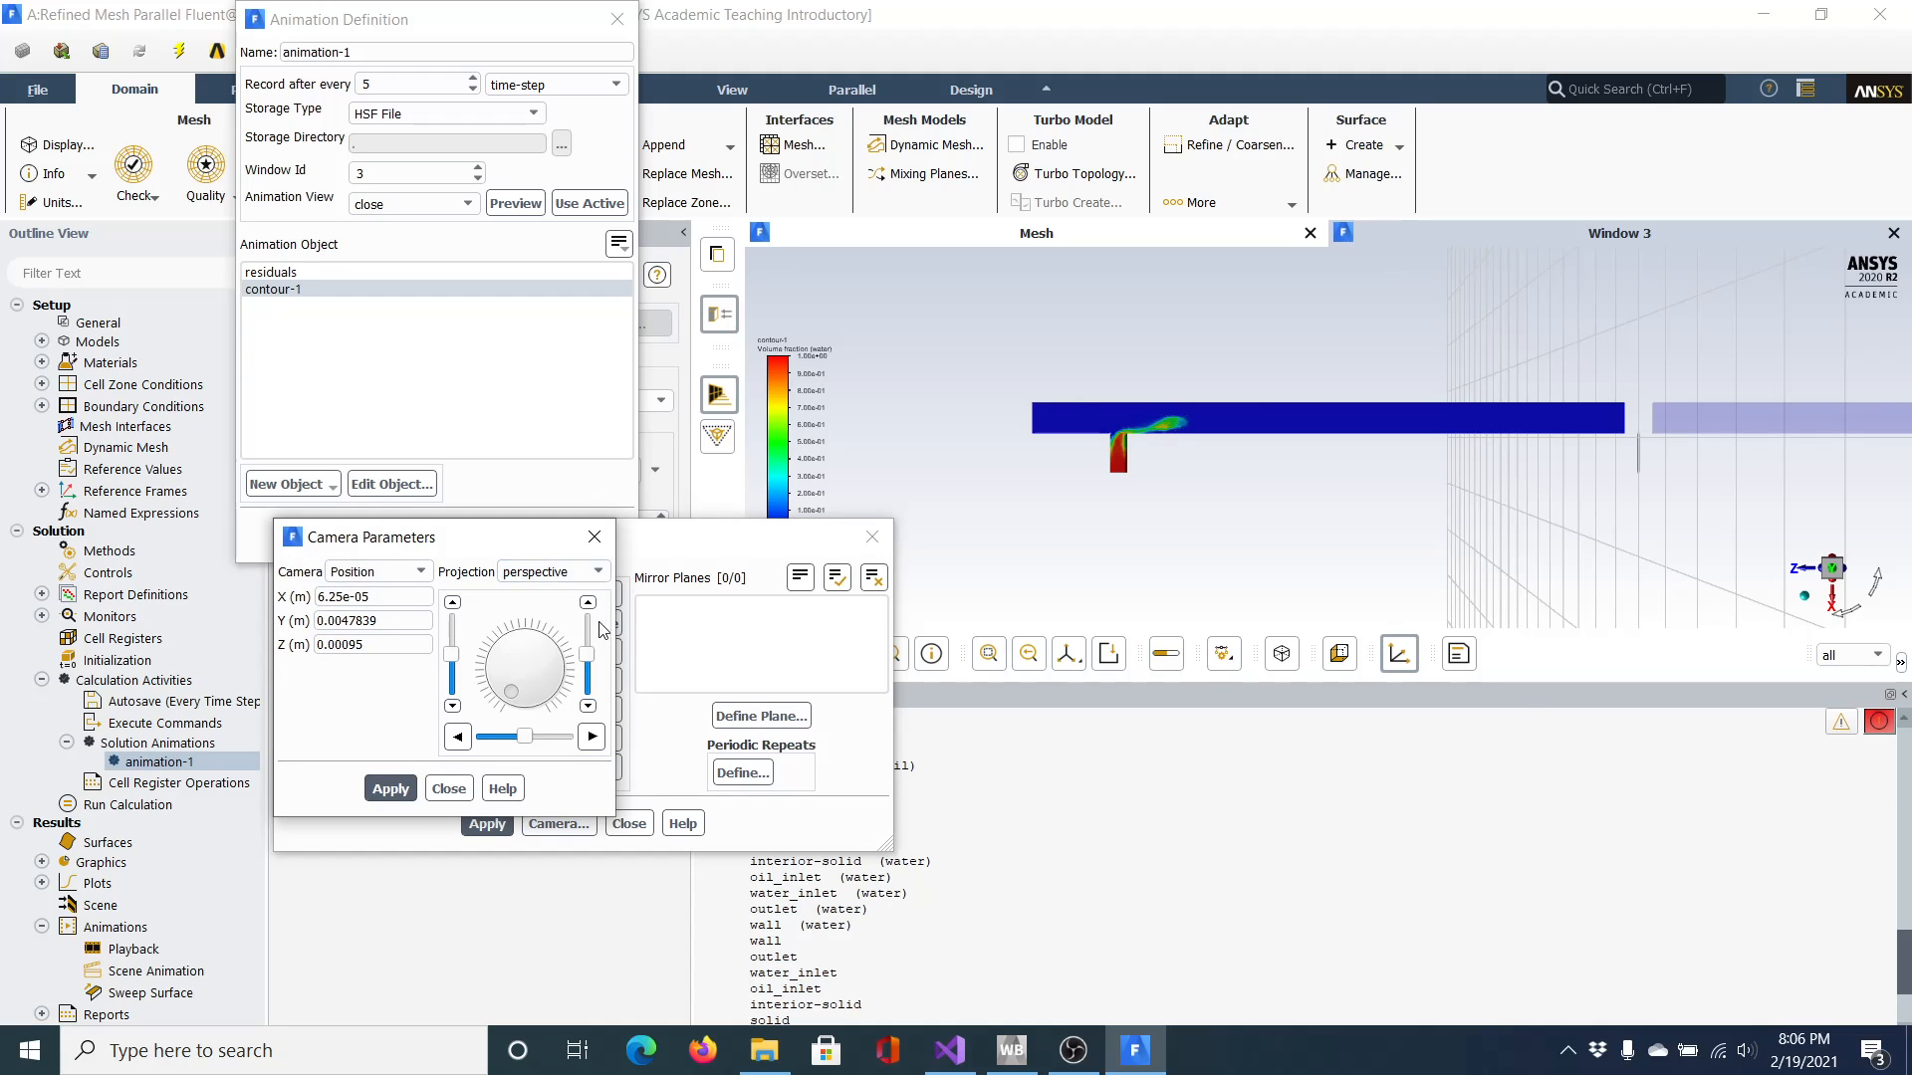
{"action": "left_click_drag", "start_coordinate": [586, 656], "coordinate": [590, 653]}
{"action": "left_click_drag", "start_coordinate": [591, 614], "coordinate": [591, 613]}
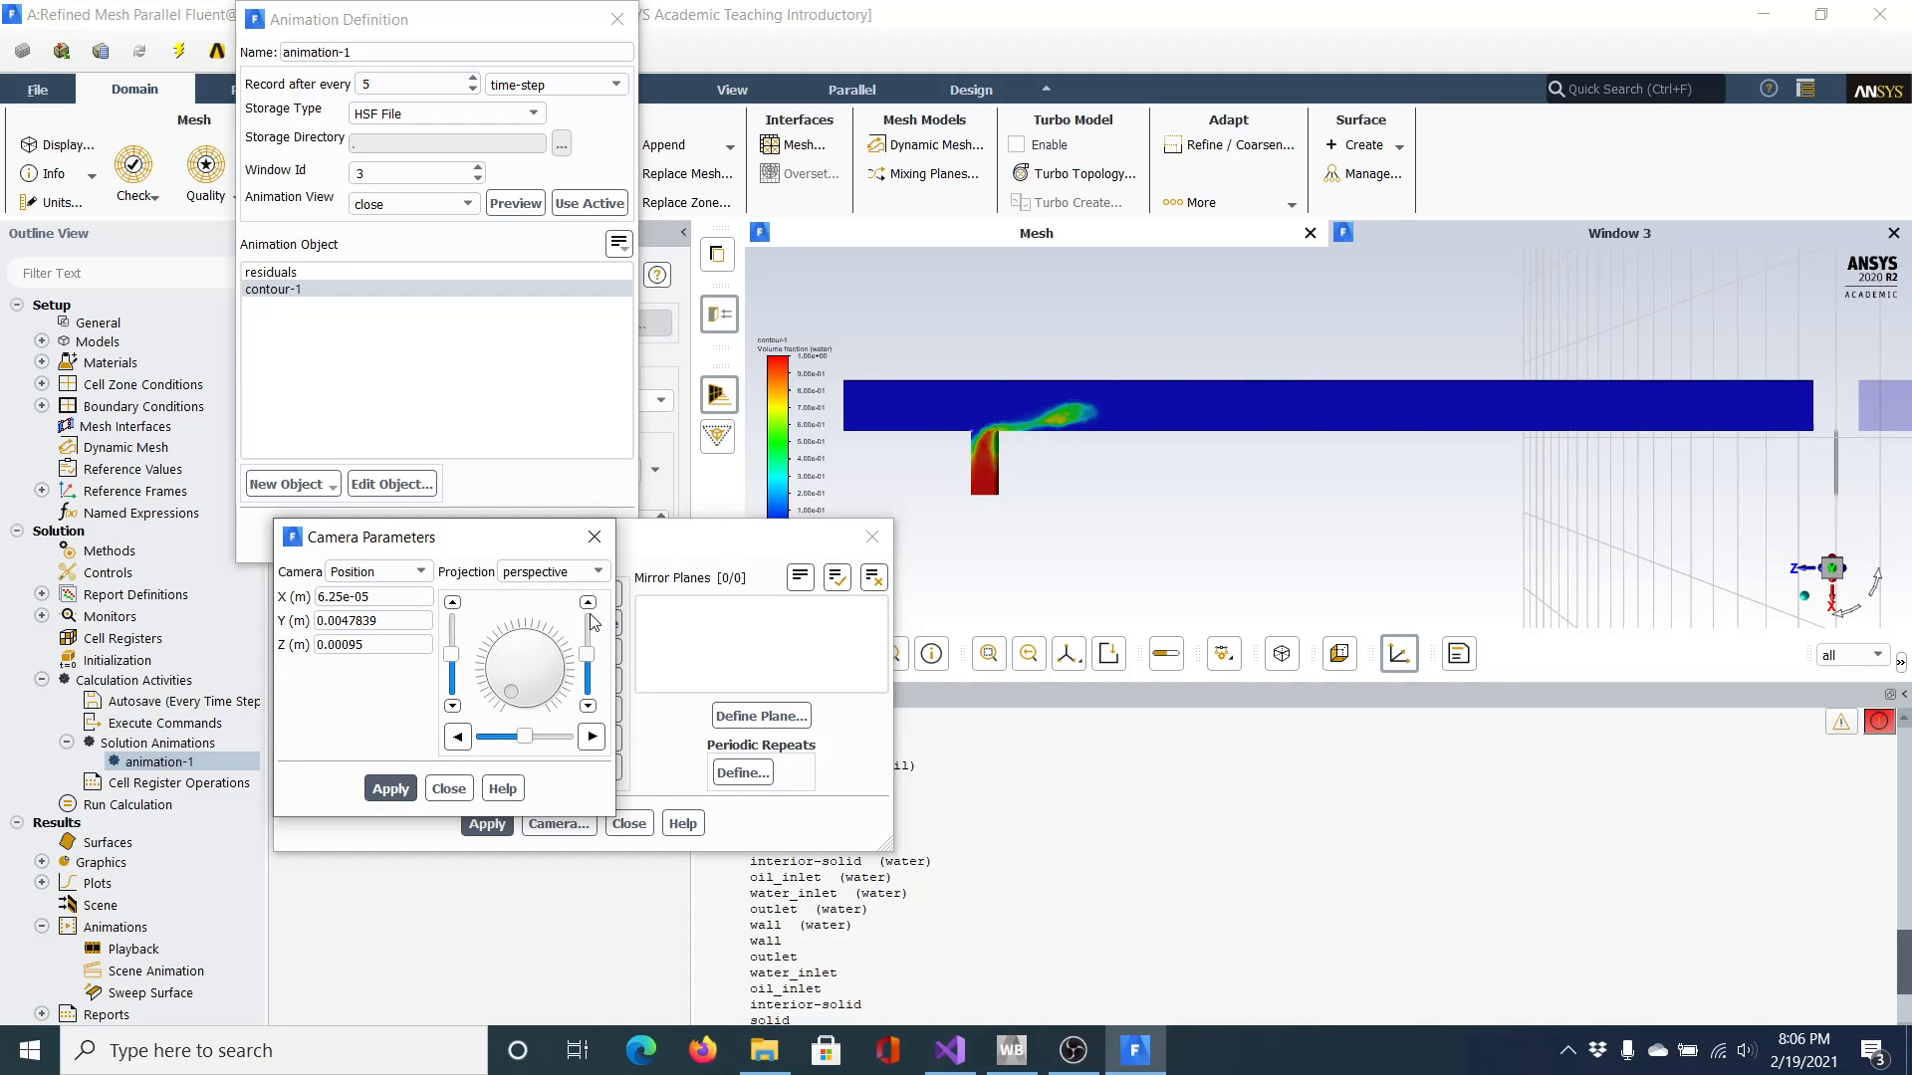
{"action": "left_click", "coordinate": [397, 796]}
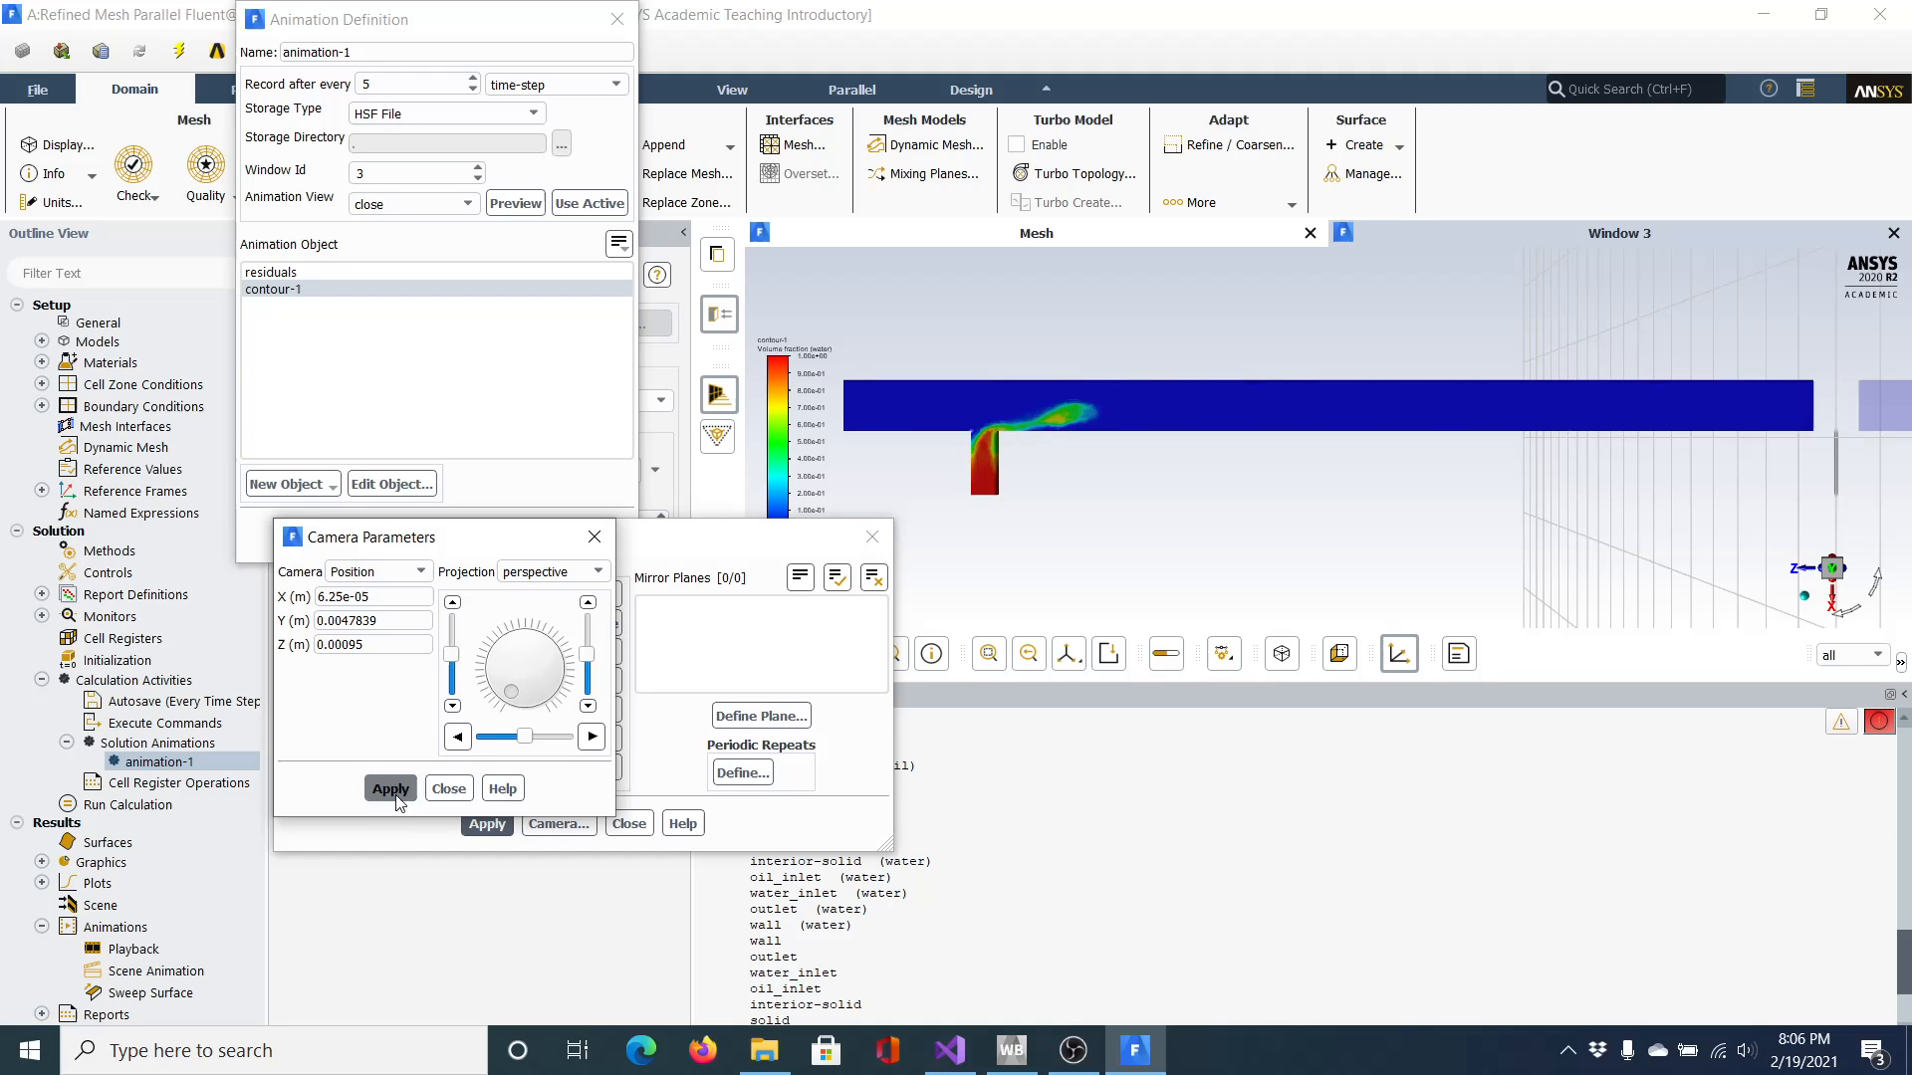
{"action": "left_click", "coordinate": [448, 789]}
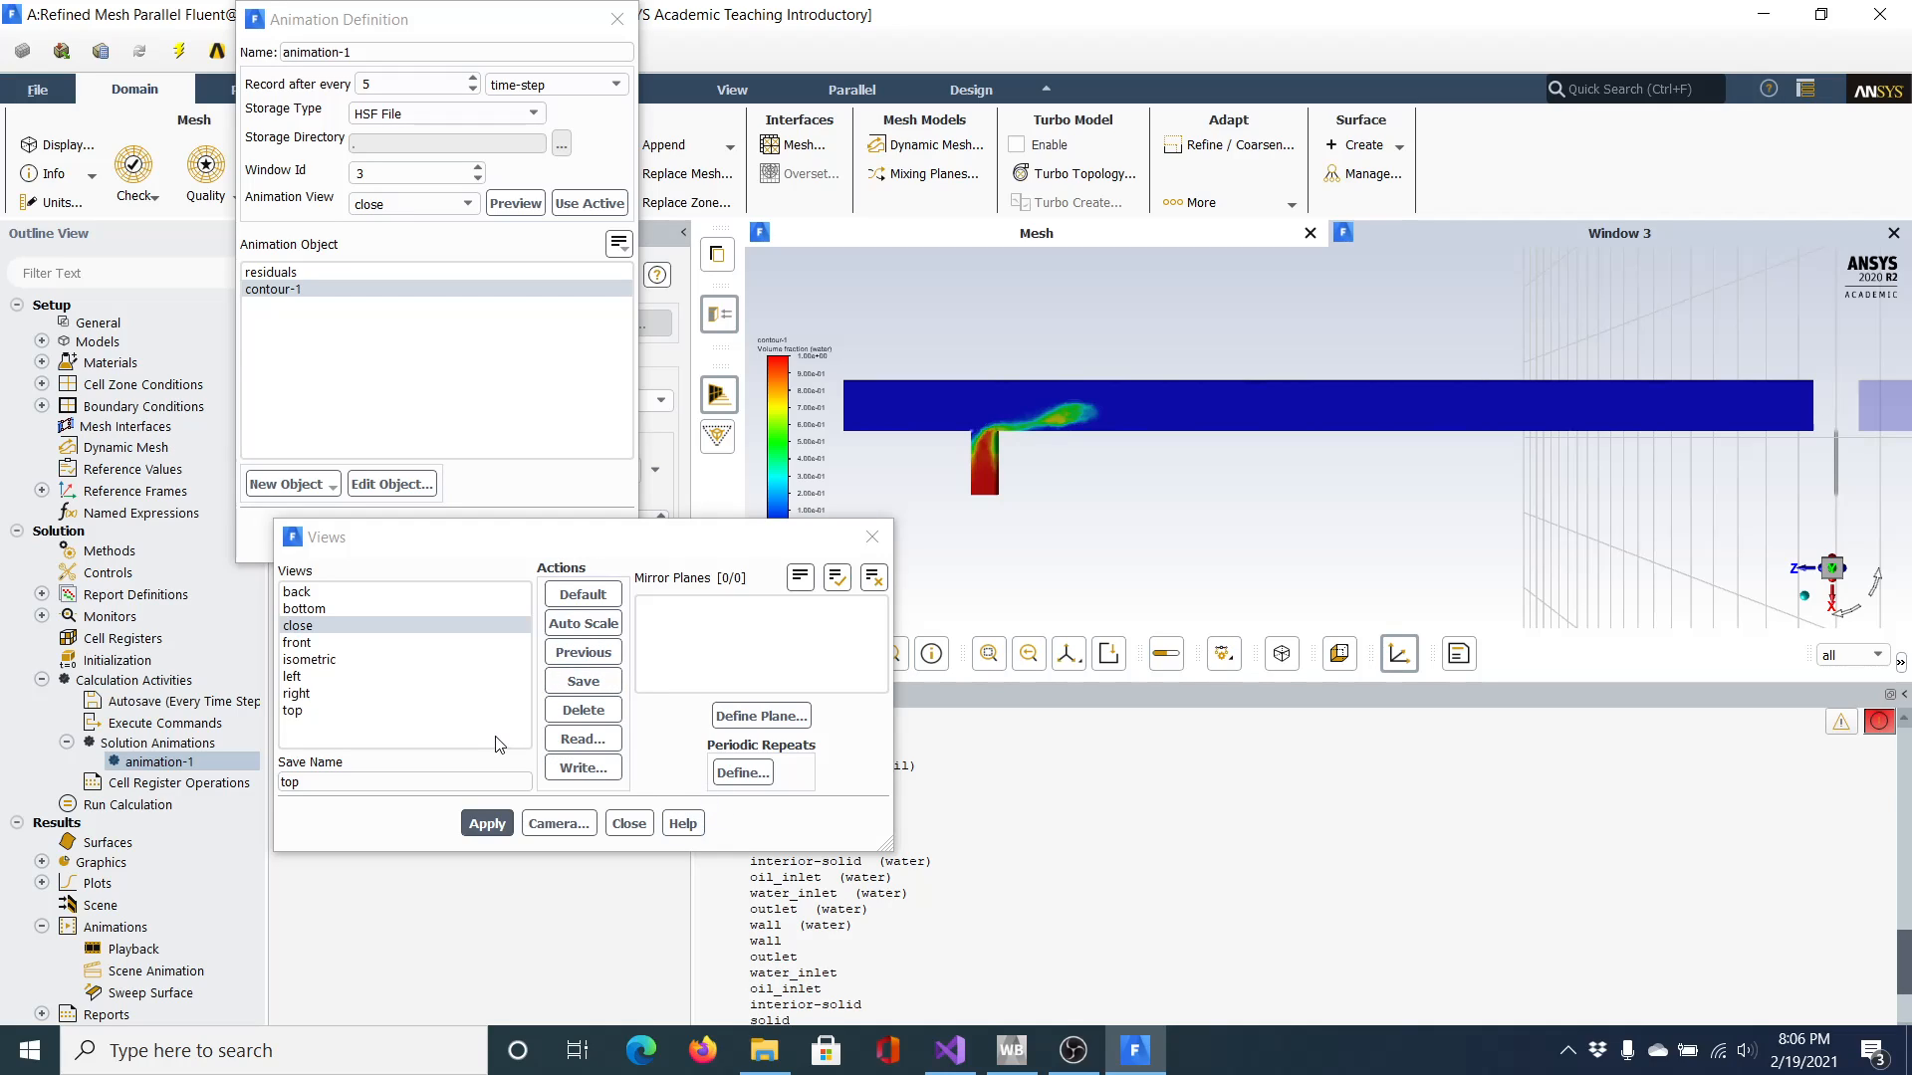
Apply the top view and the saved close view in turn, and leave the animation definition without saving it
{"action": "left_click", "coordinate": [297, 710]}
{"action": "left_click", "coordinate": [468, 827]}
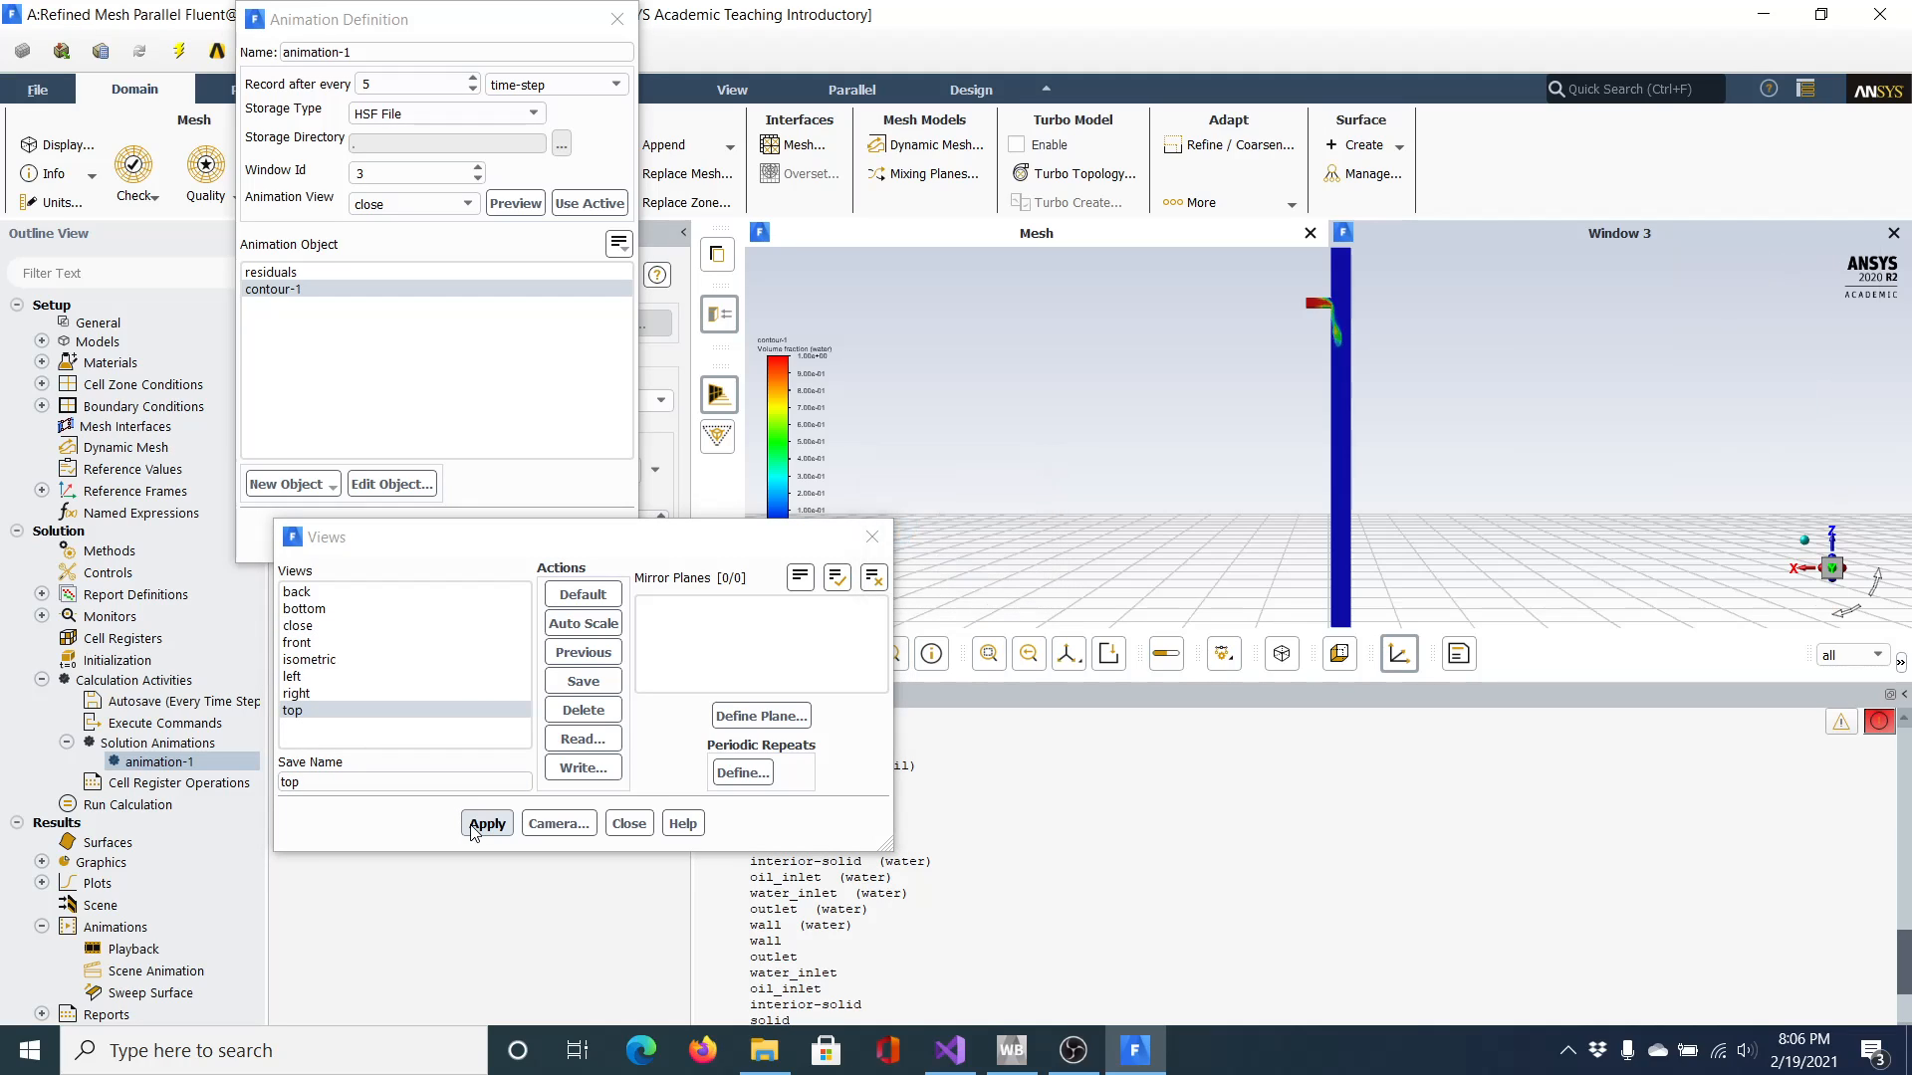
{"action": "left_click", "coordinate": [319, 626]}
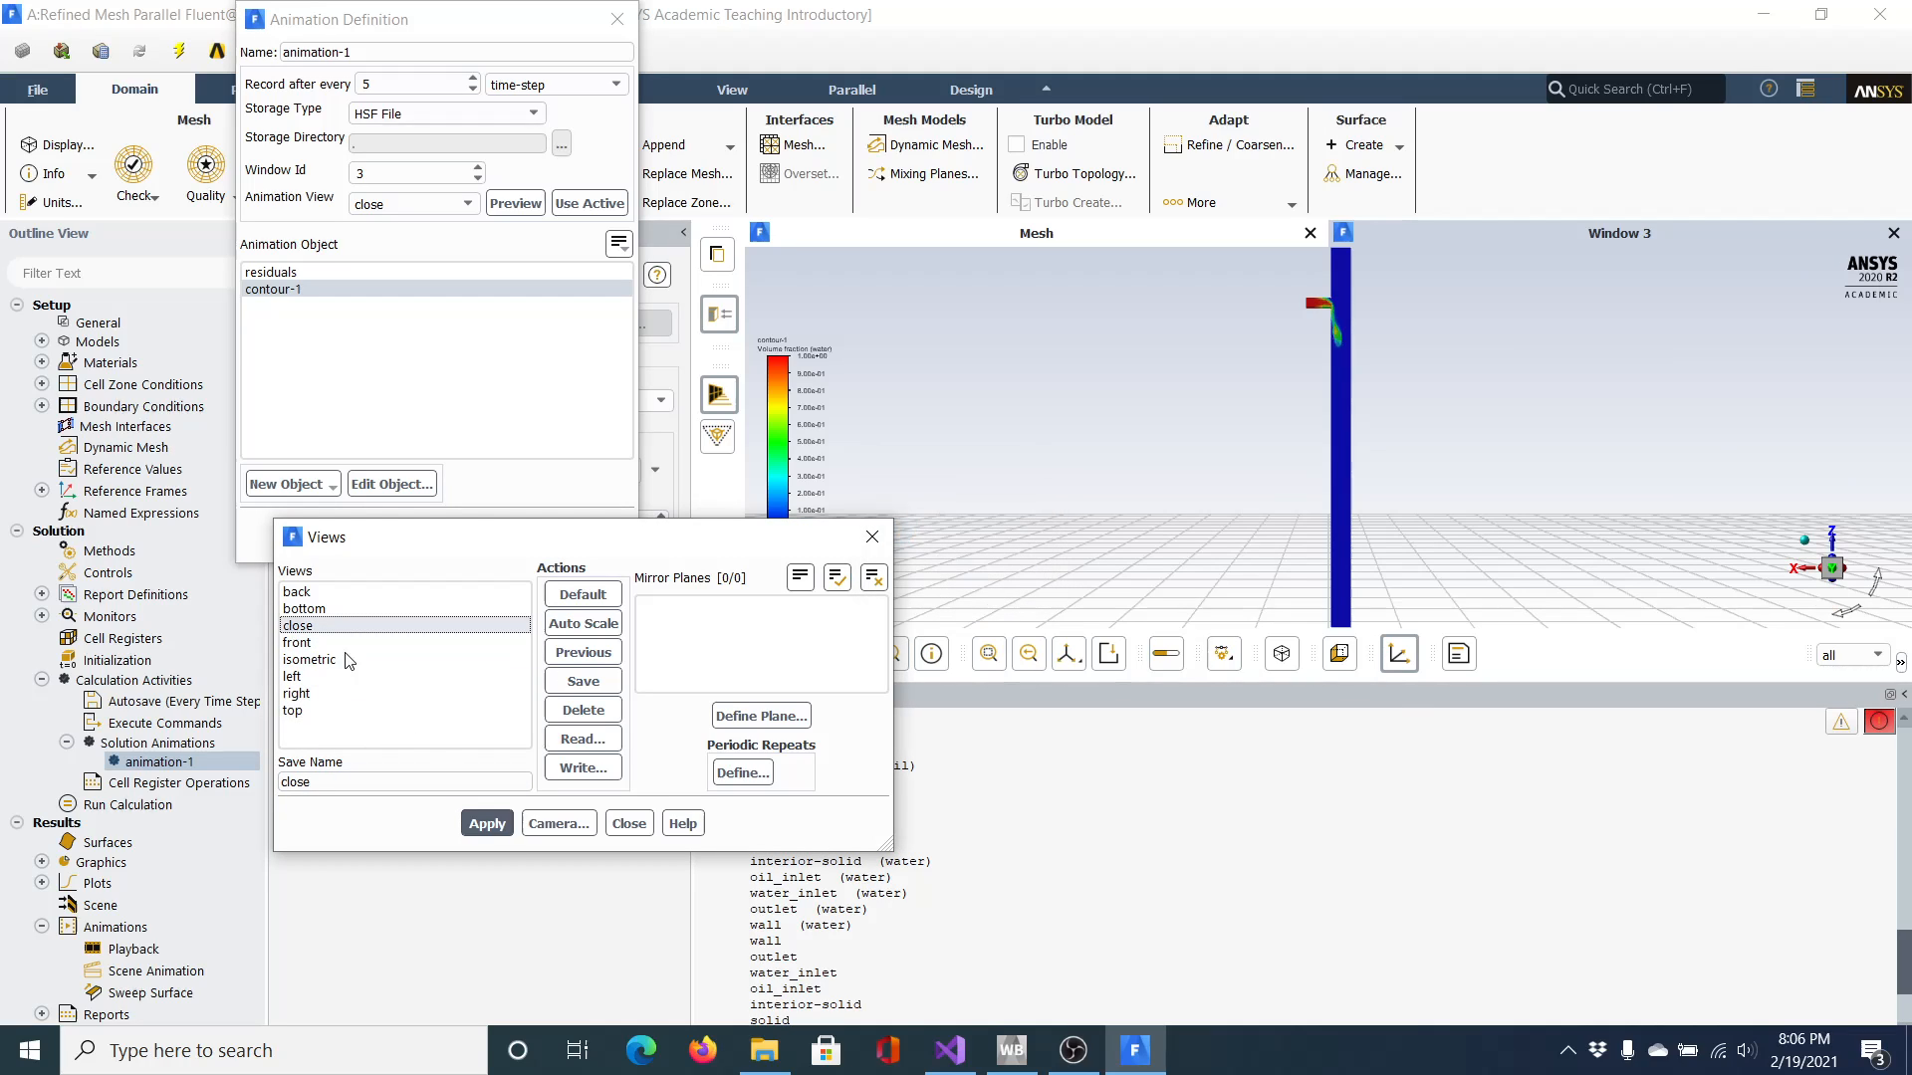
{"action": "left_click", "coordinate": [510, 825]}
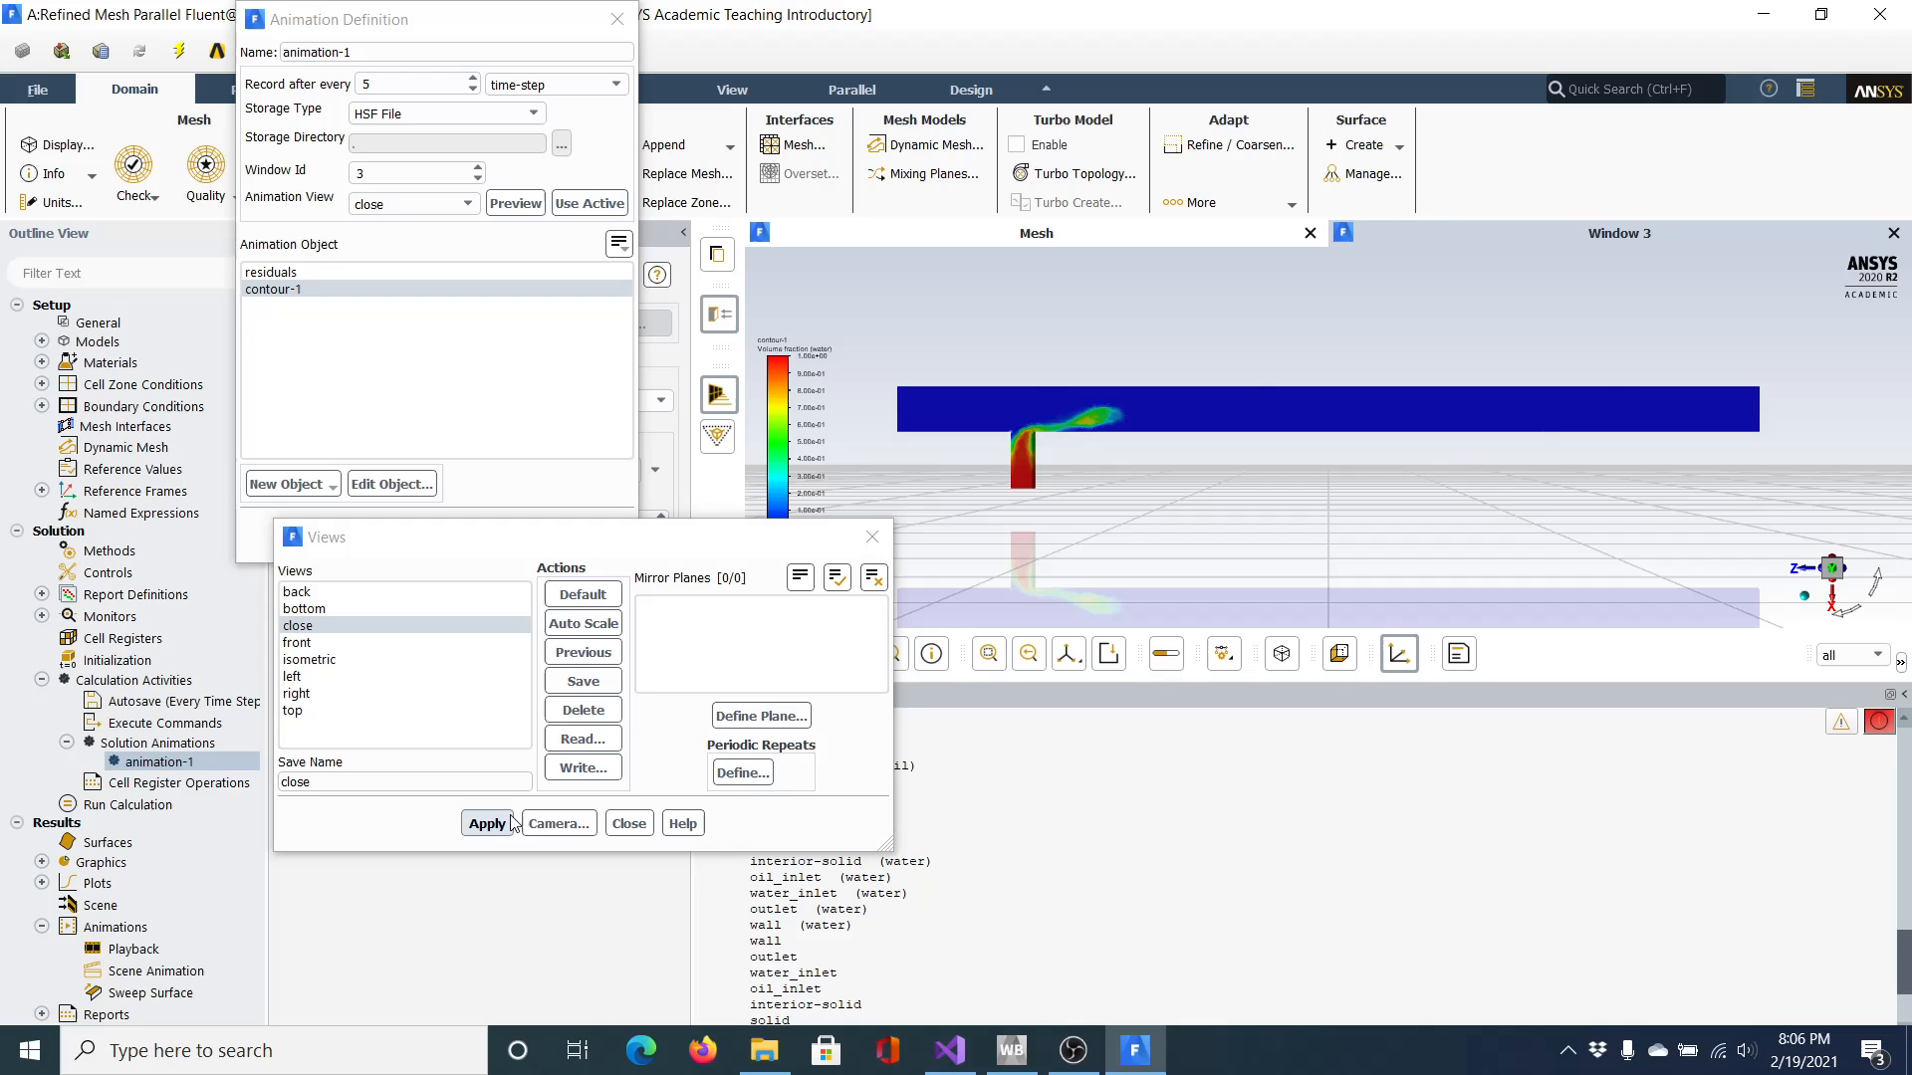
{"action": "left_click", "coordinate": [629, 823]}
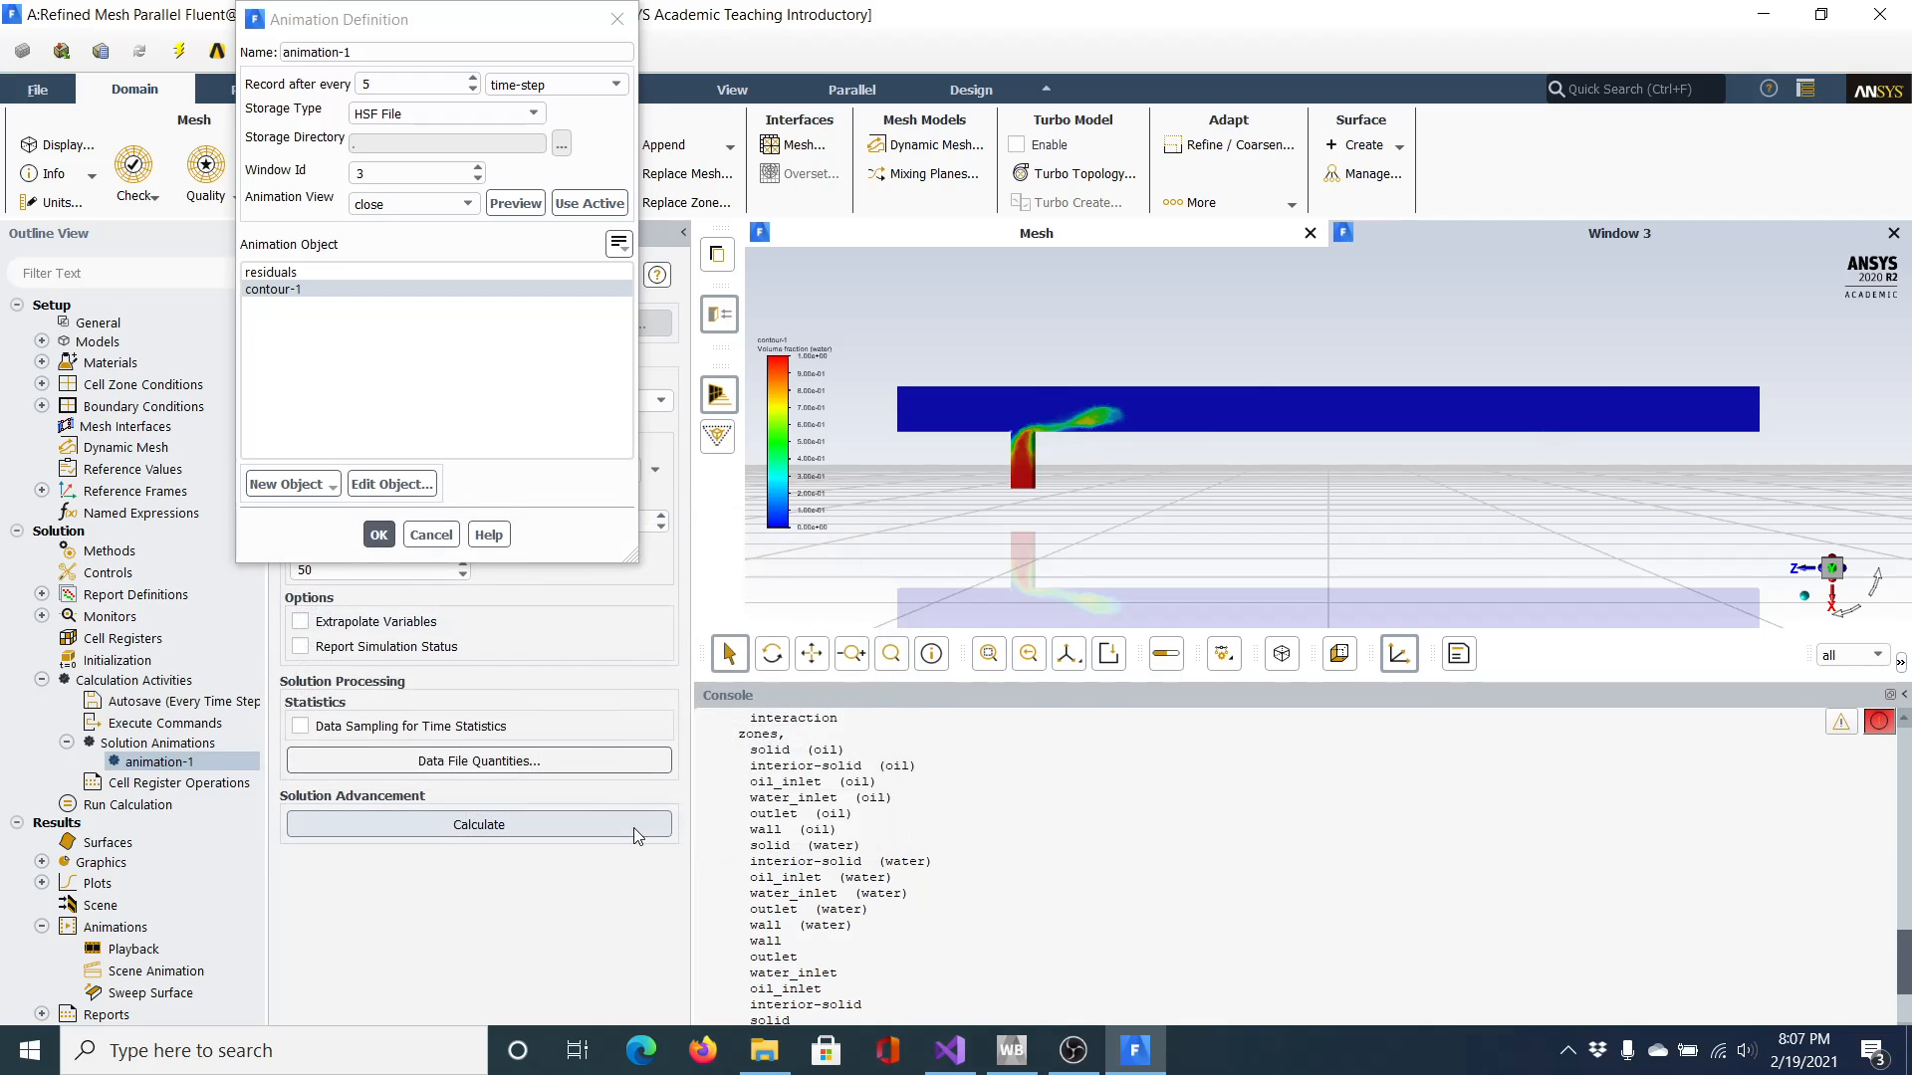
{"action": "left_click", "coordinate": [430, 536]}
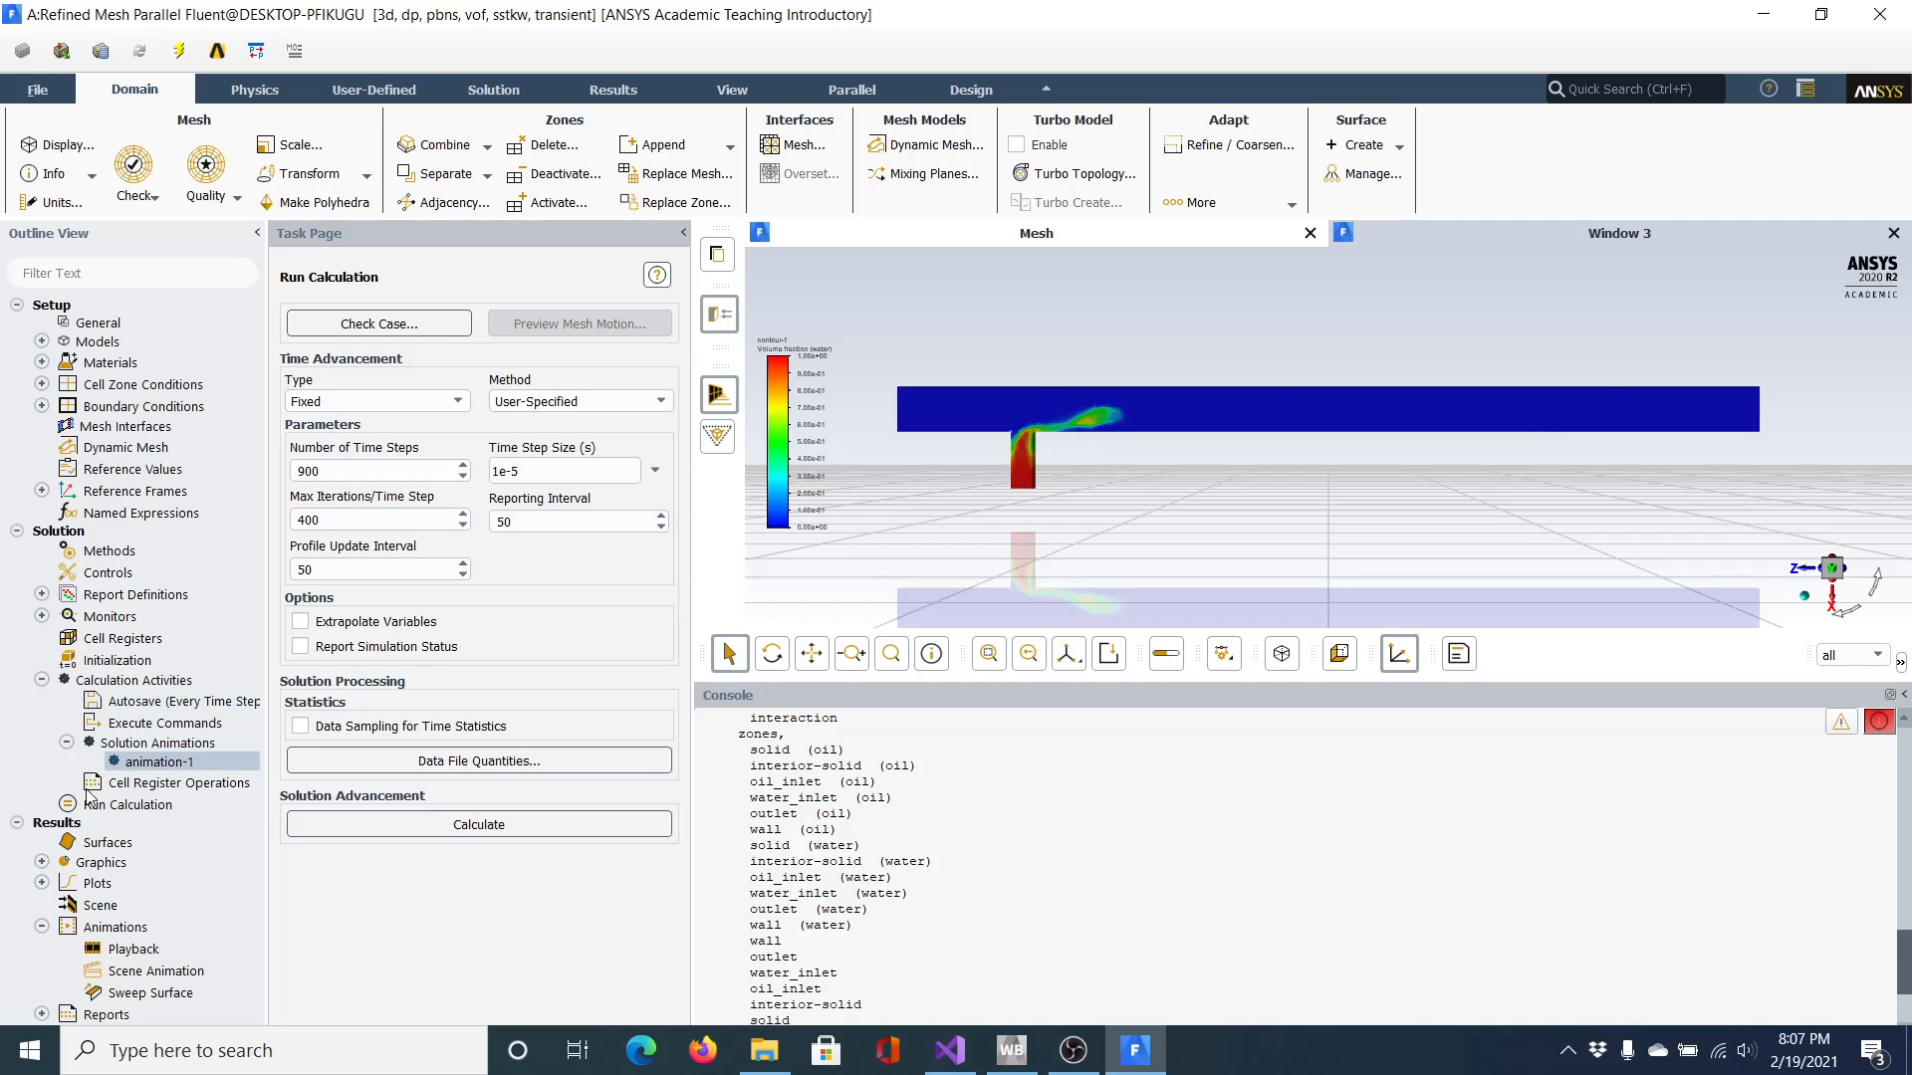
Open contour-1 with the wall surface selected and bring up the colormap editor for its current colormap, cmap-17
{"action": "left_click", "coordinate": [41, 863]}
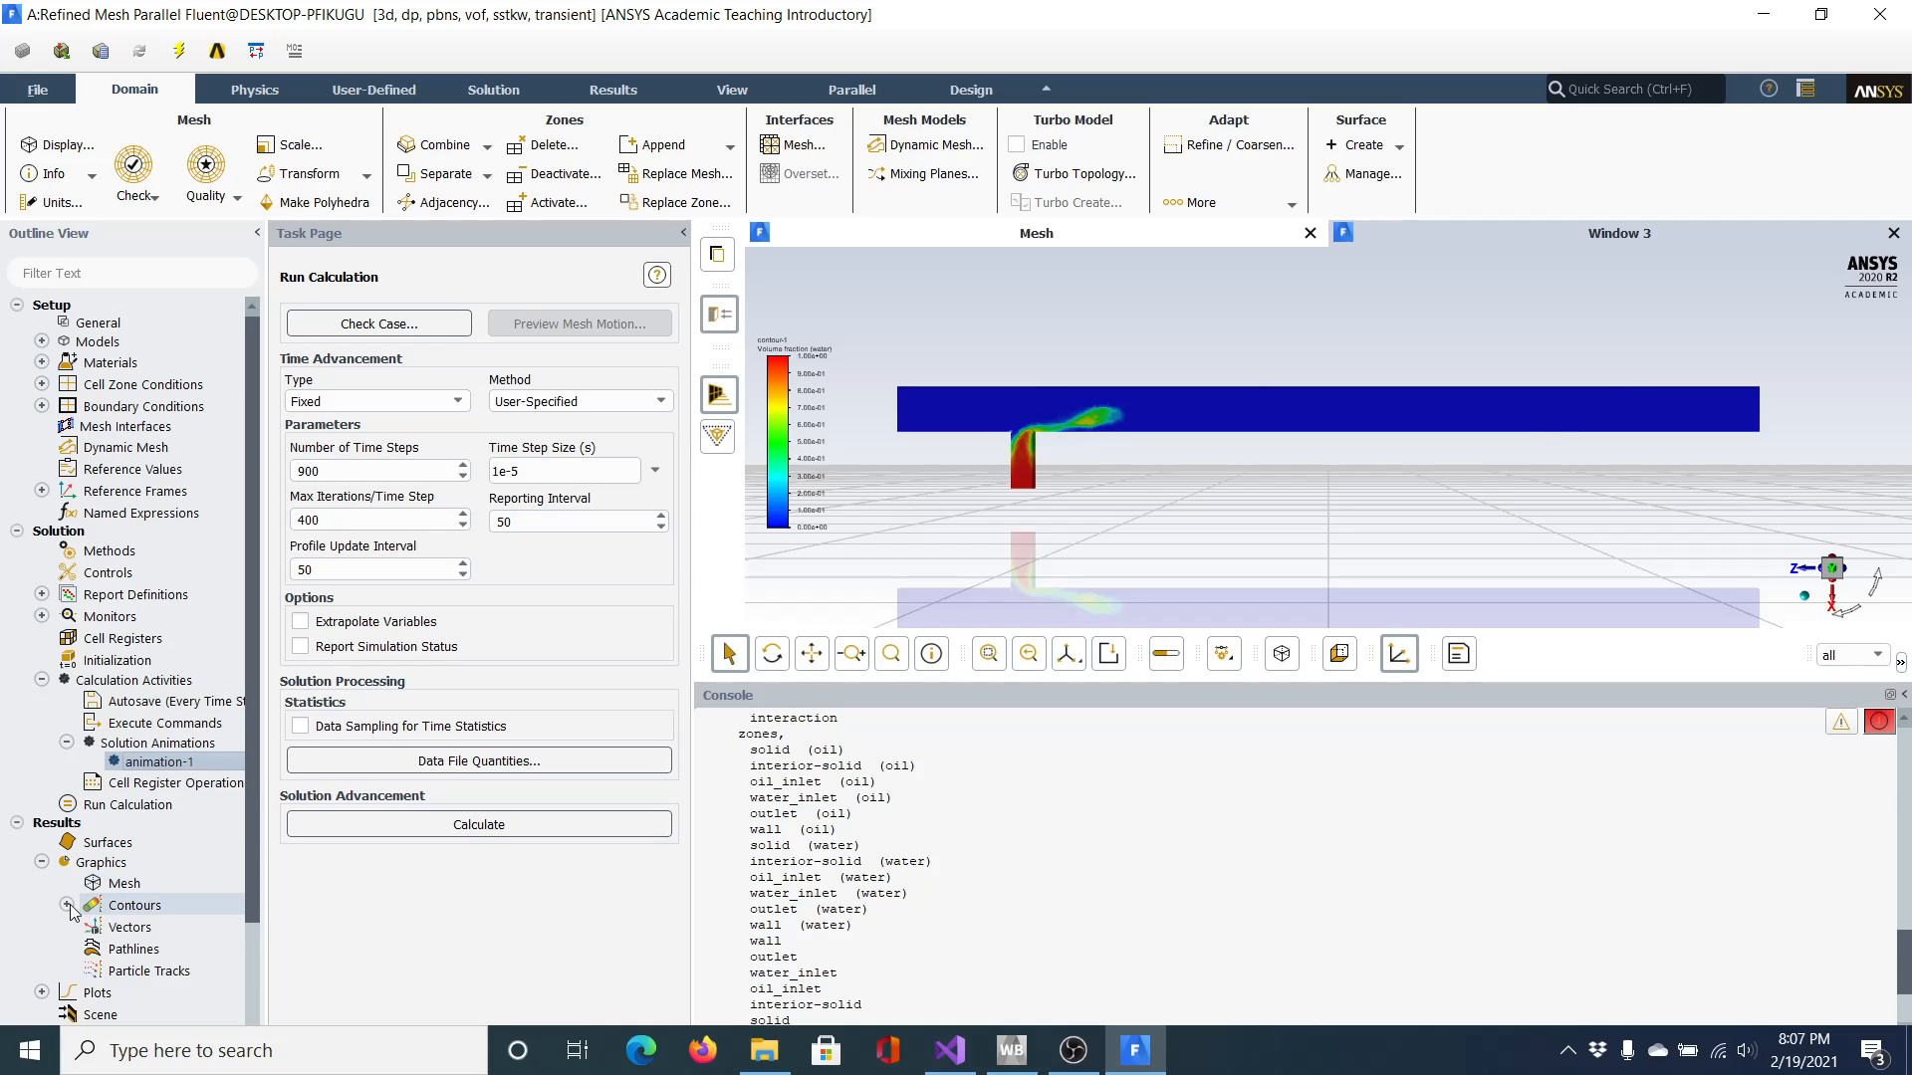
{"action": "left_click", "coordinate": [67, 905]}
{"action": "double_click", "coordinate": [149, 927]}
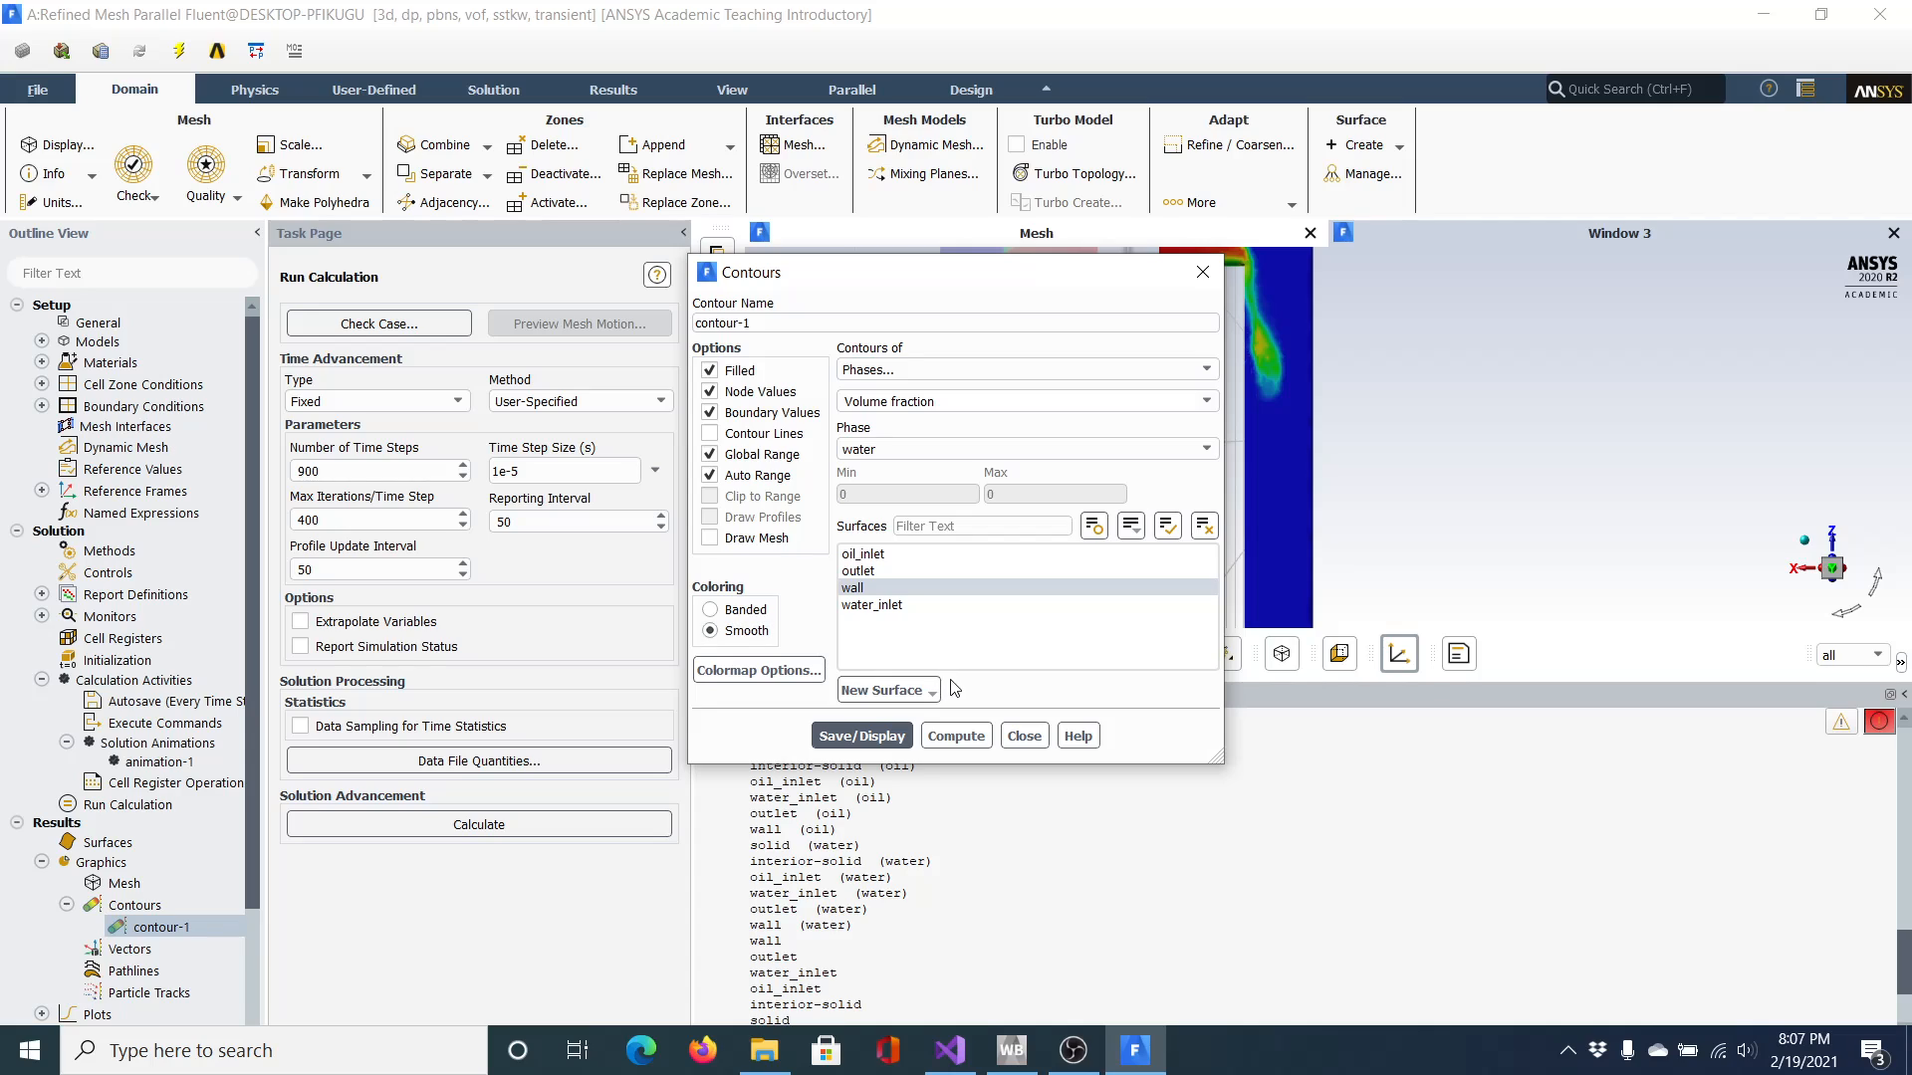
{"action": "left_click", "coordinate": [886, 596]}
{"action": "left_click", "coordinate": [791, 673]}
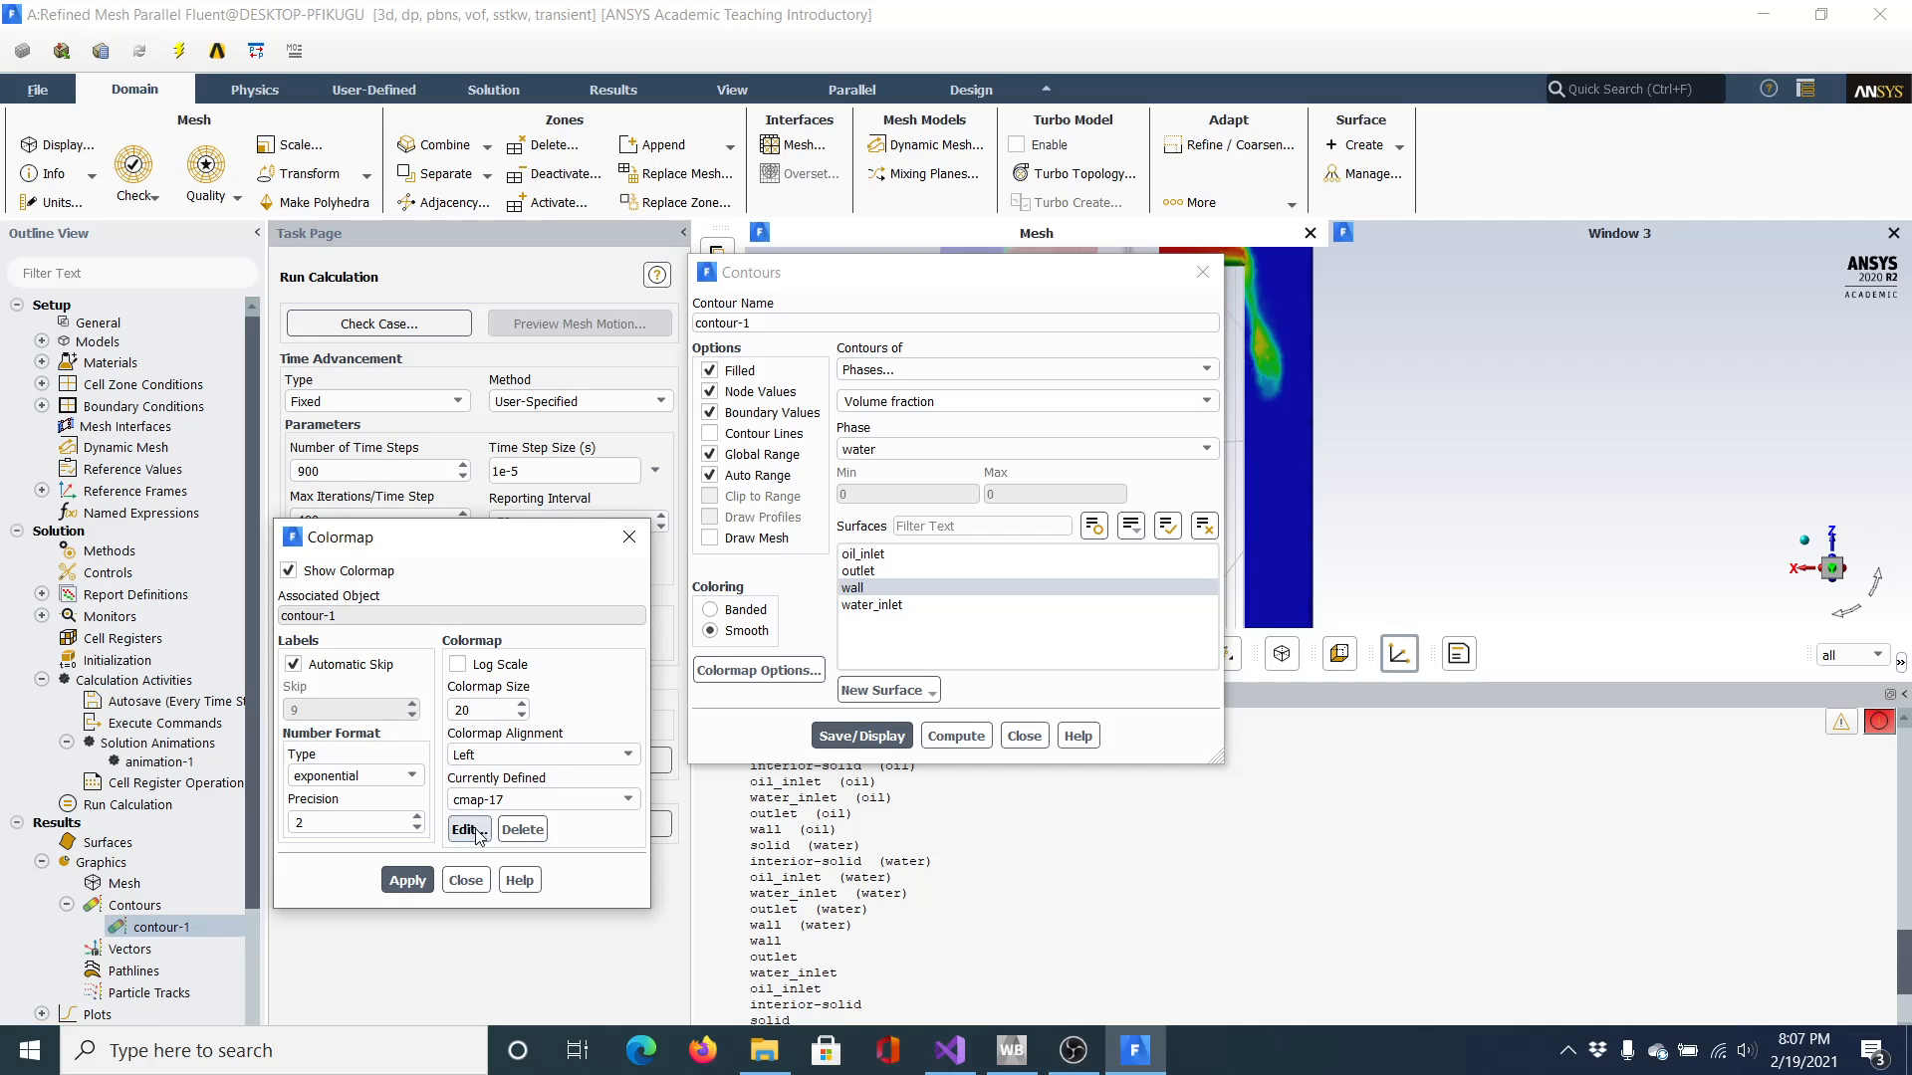
{"action": "left_click", "coordinate": [475, 831]}
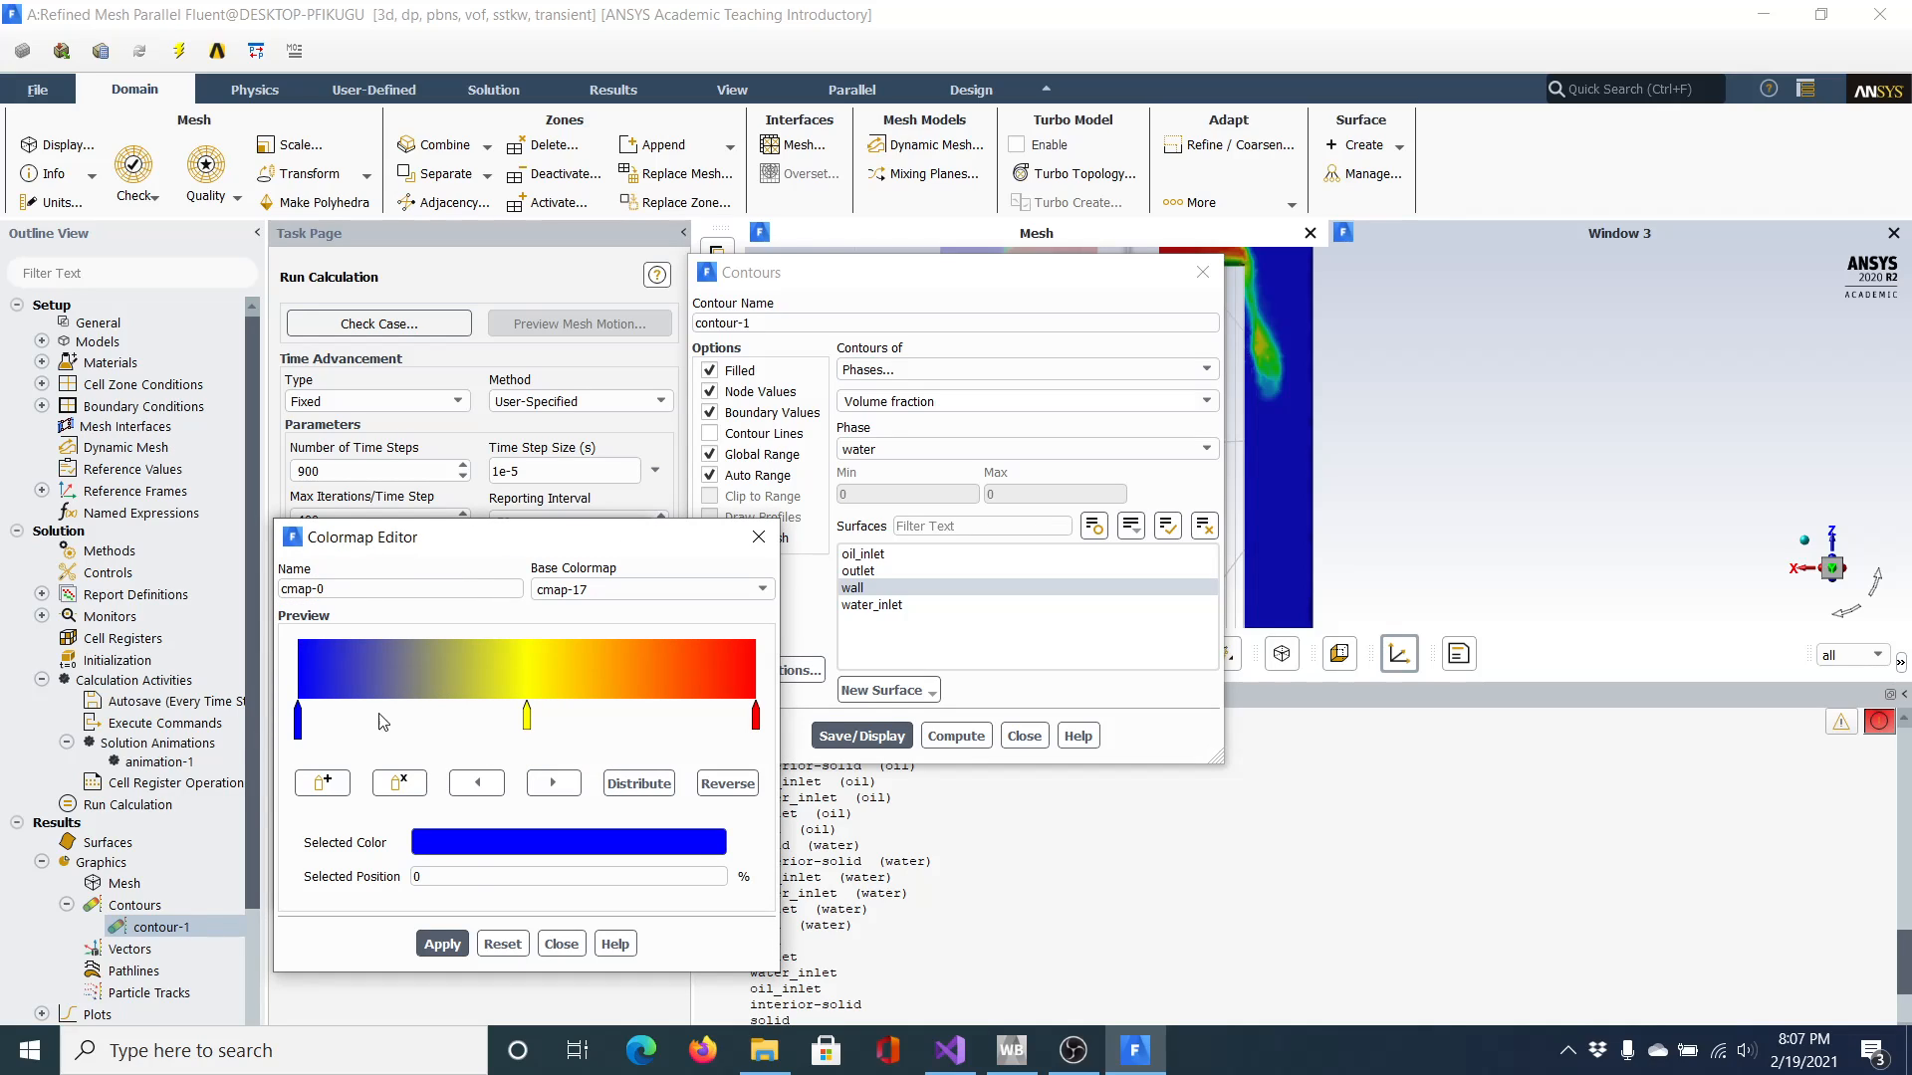
Apply the blue-yellow-red colormap with yellow at 50% to contour-1, close the contour dialogs and turn the main channel horizontal
{"action": "left_click", "coordinate": [527, 715]}
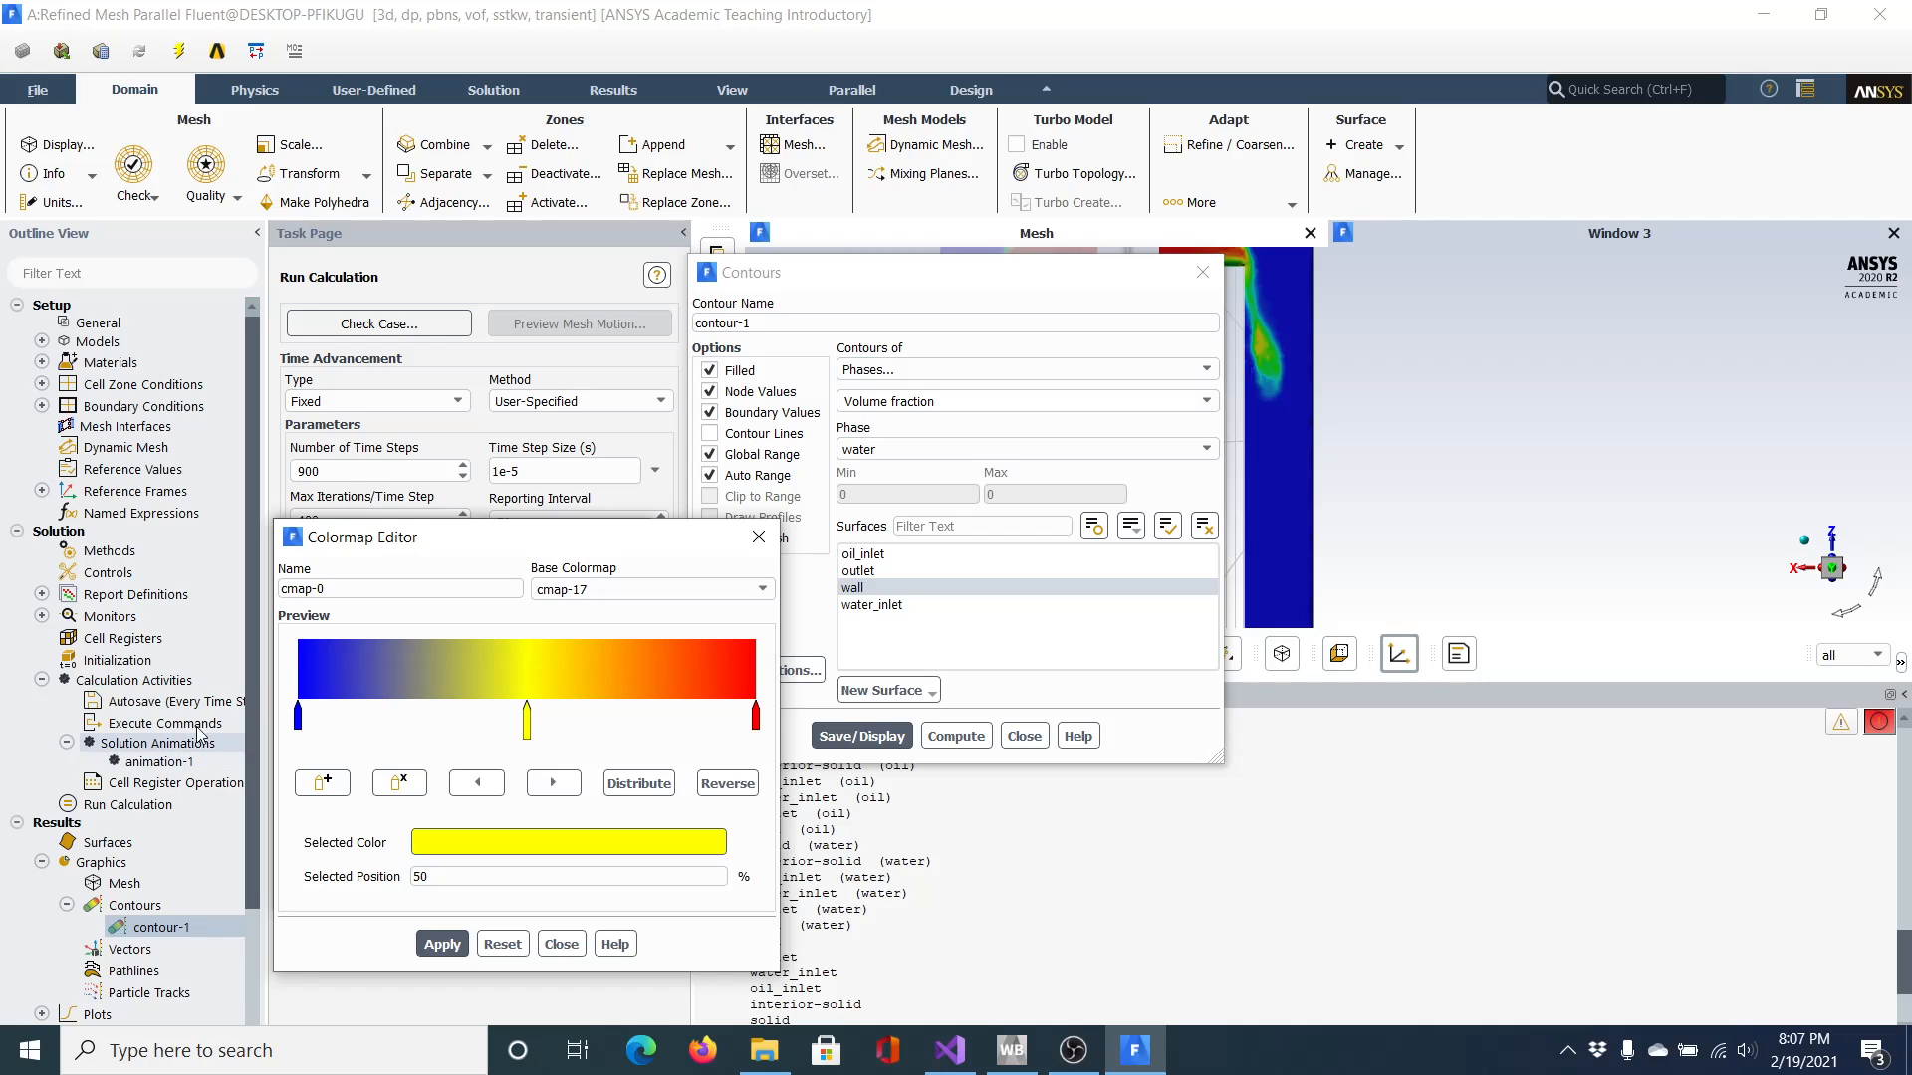
{"action": "left_click", "coordinate": [457, 946]}
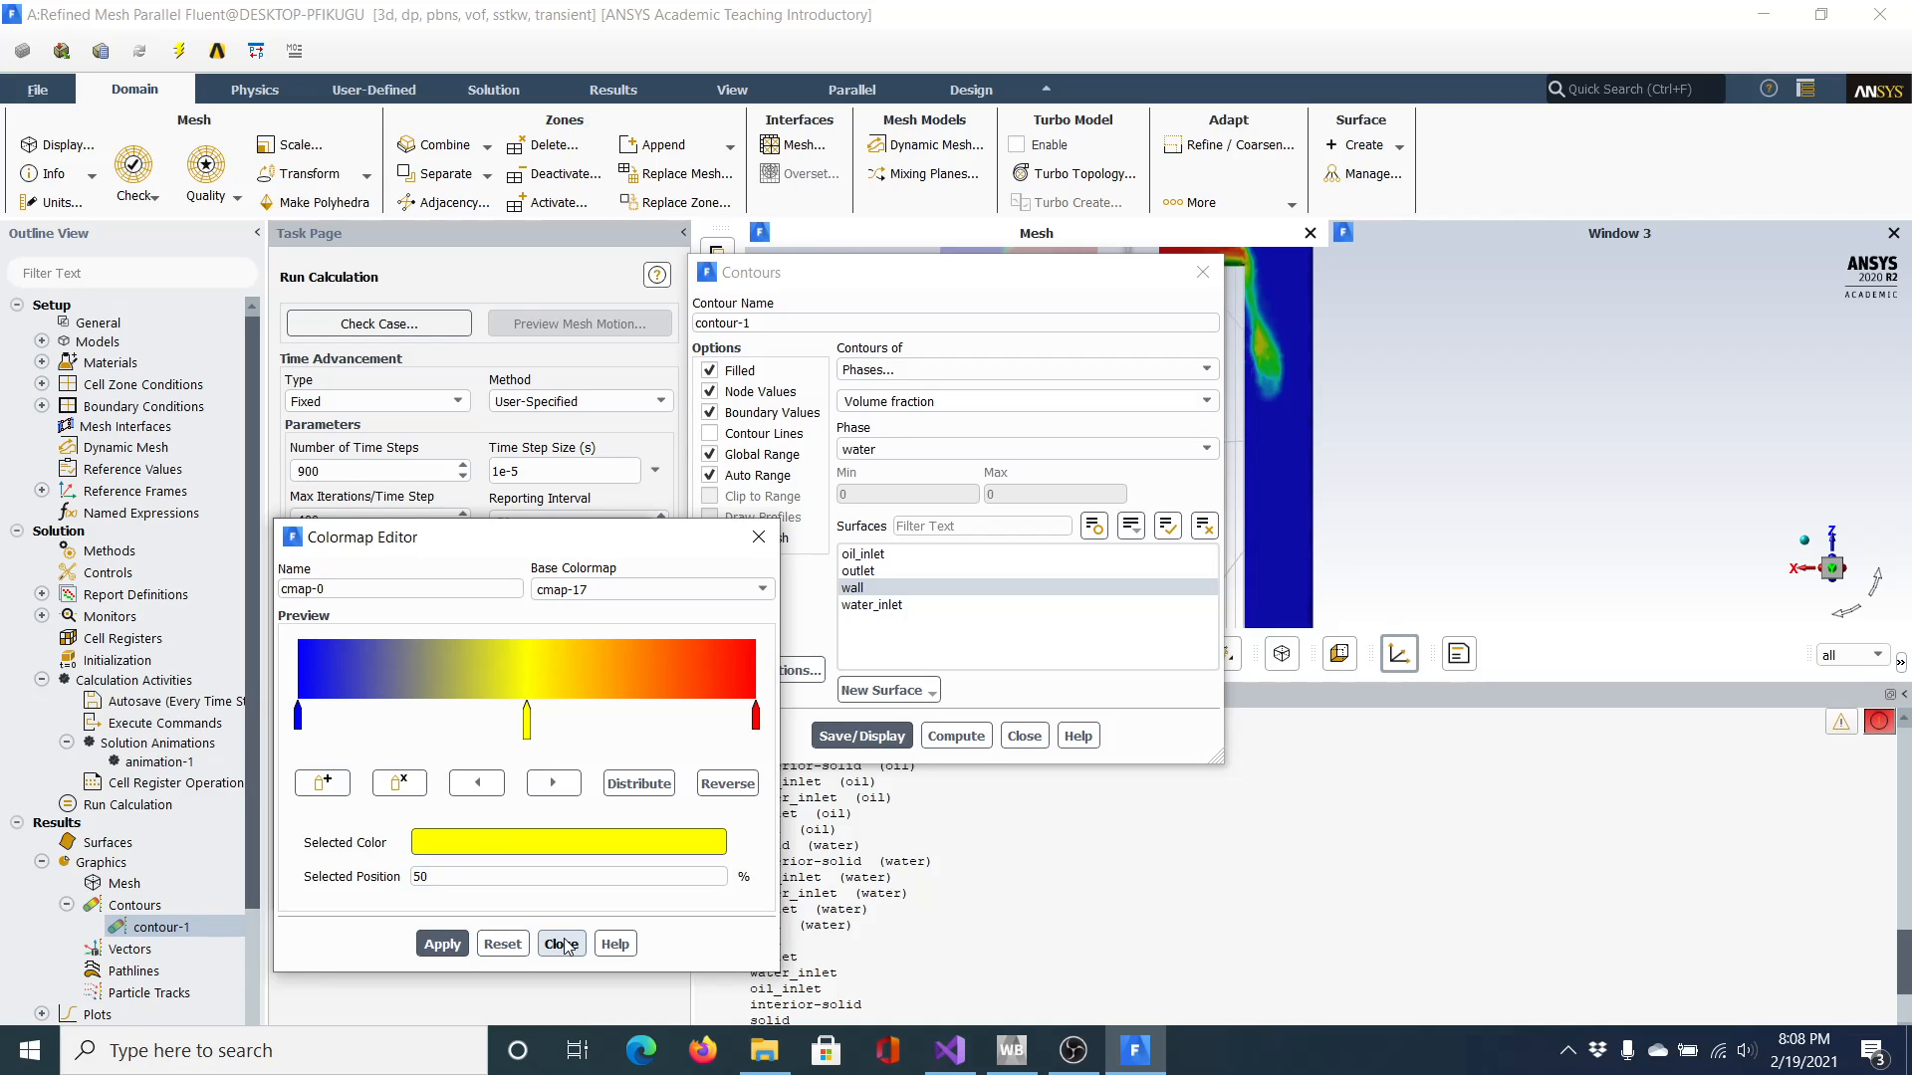
{"action": "left_click", "coordinate": [563, 946]}
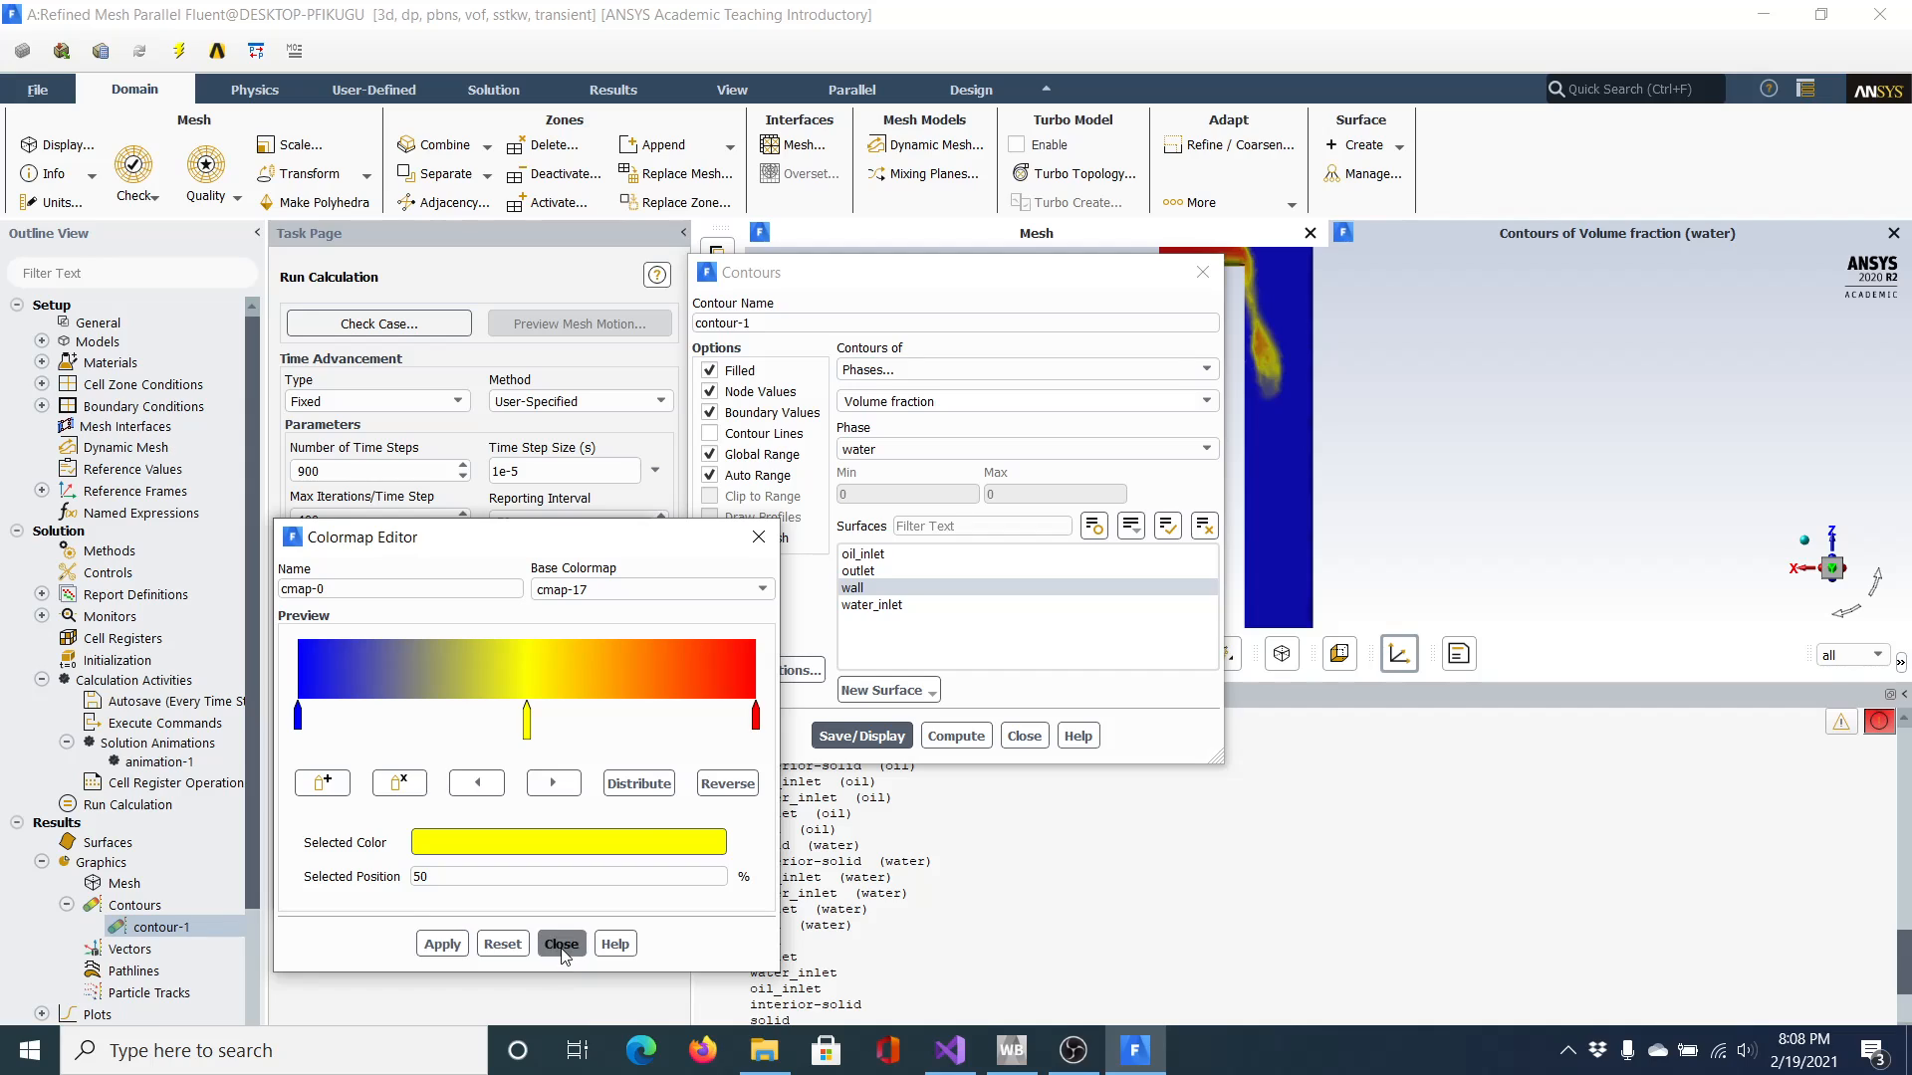
{"action": "left_click", "coordinate": [1025, 737]}
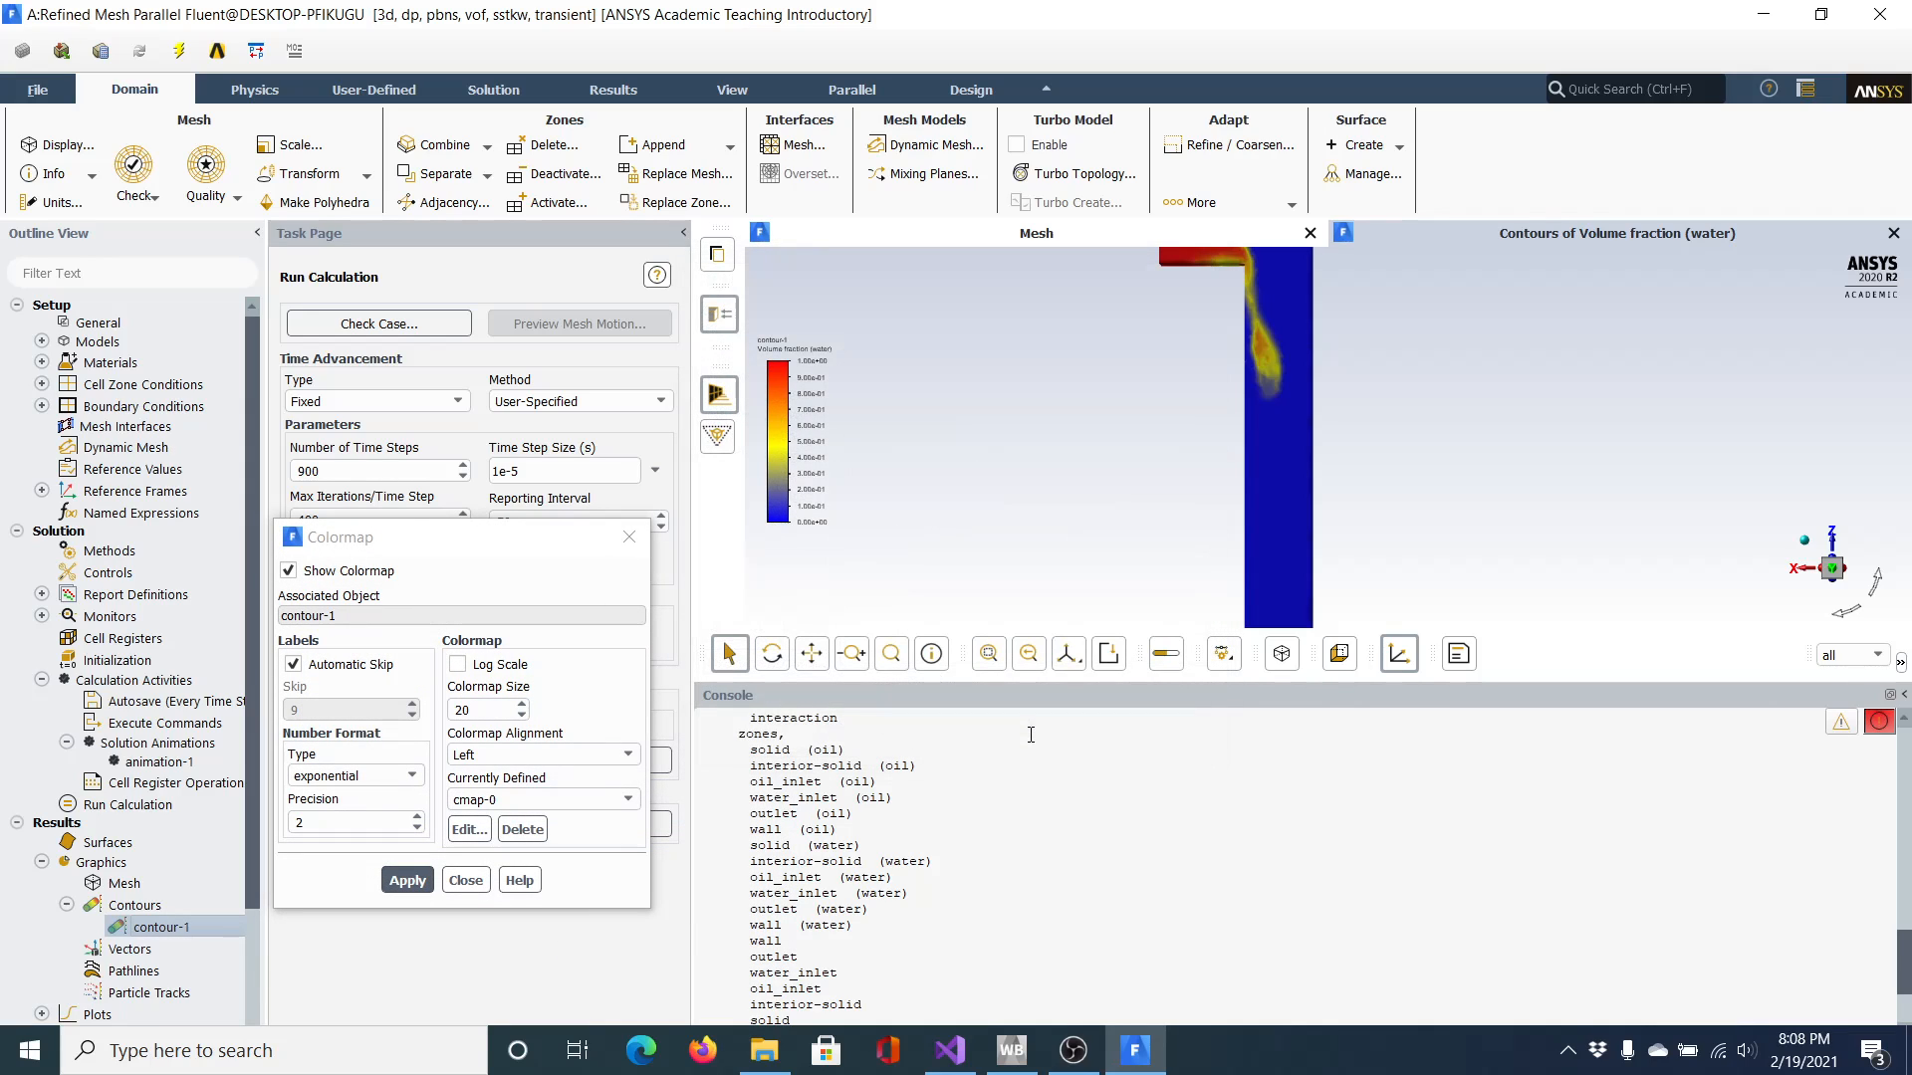
{"action": "left_click", "coordinate": [1876, 584]}
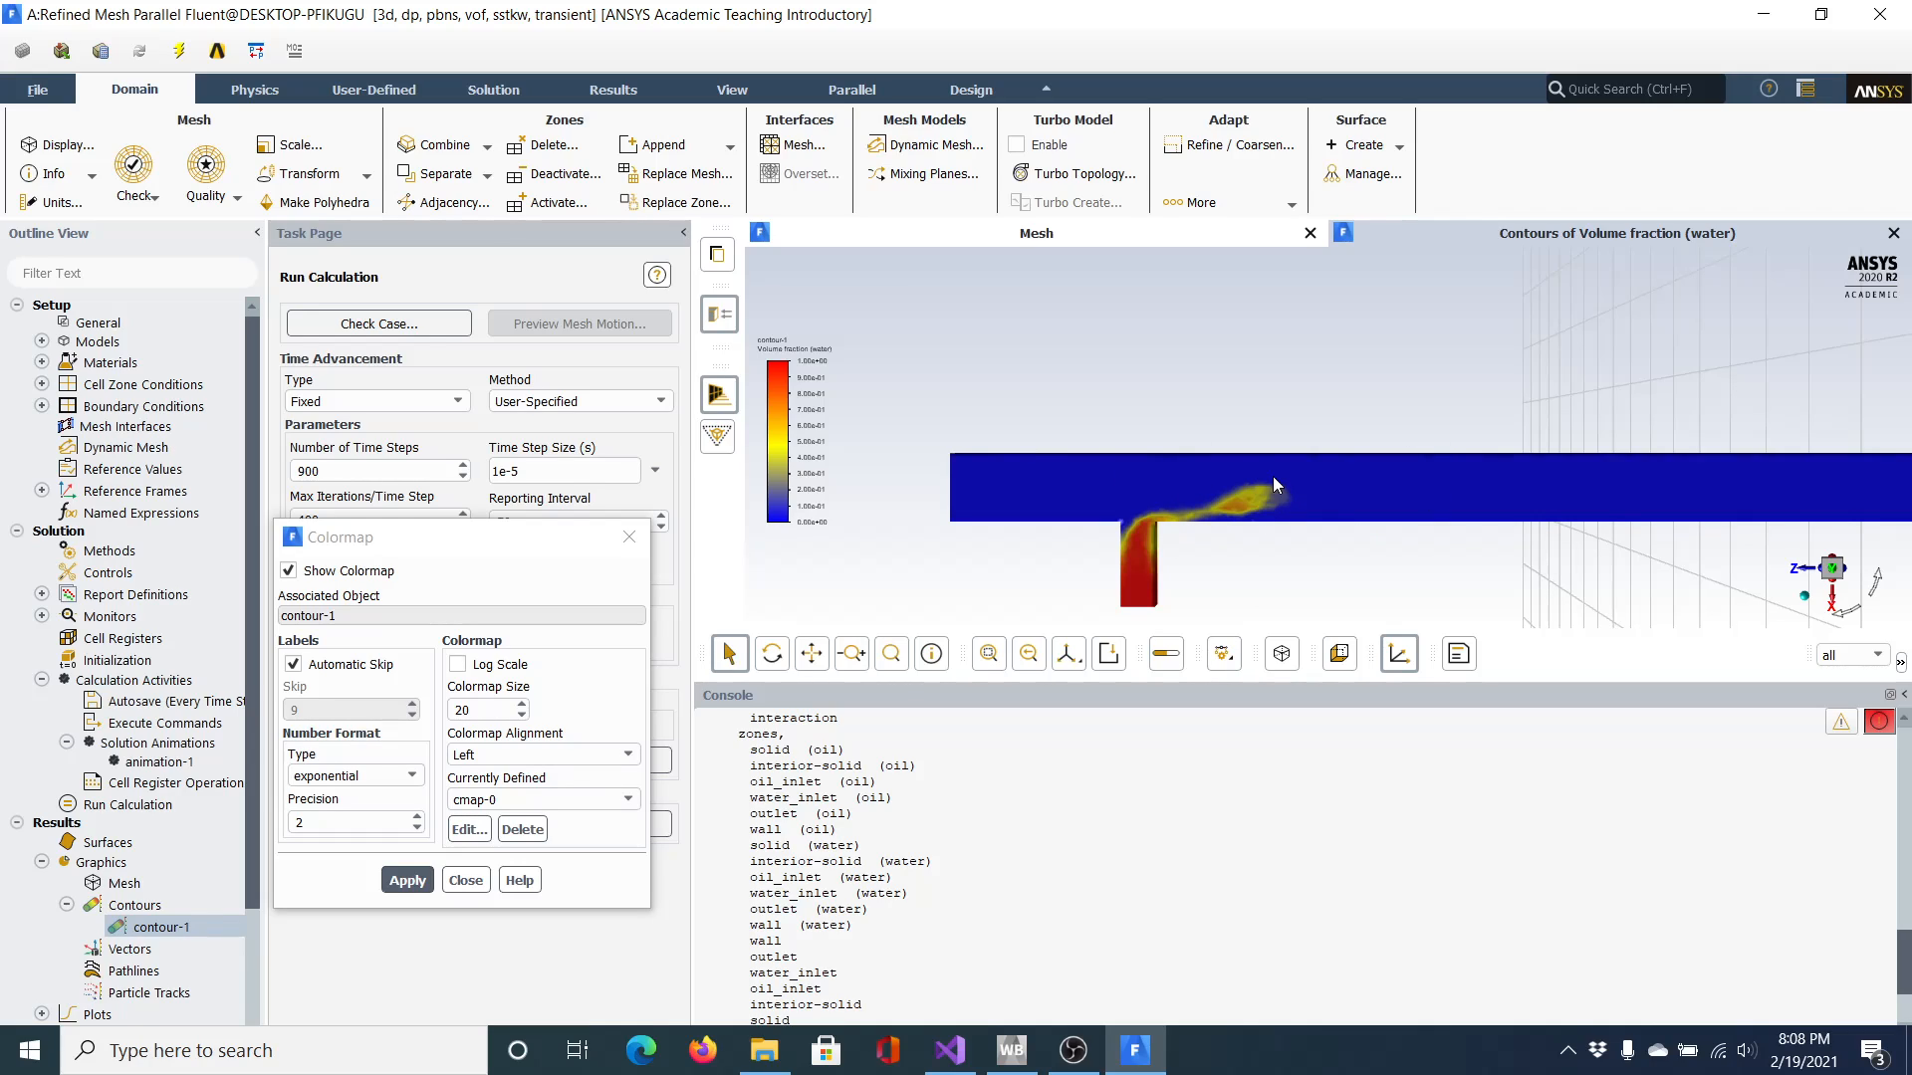
{"action": "left_click", "coordinate": [464, 880]}
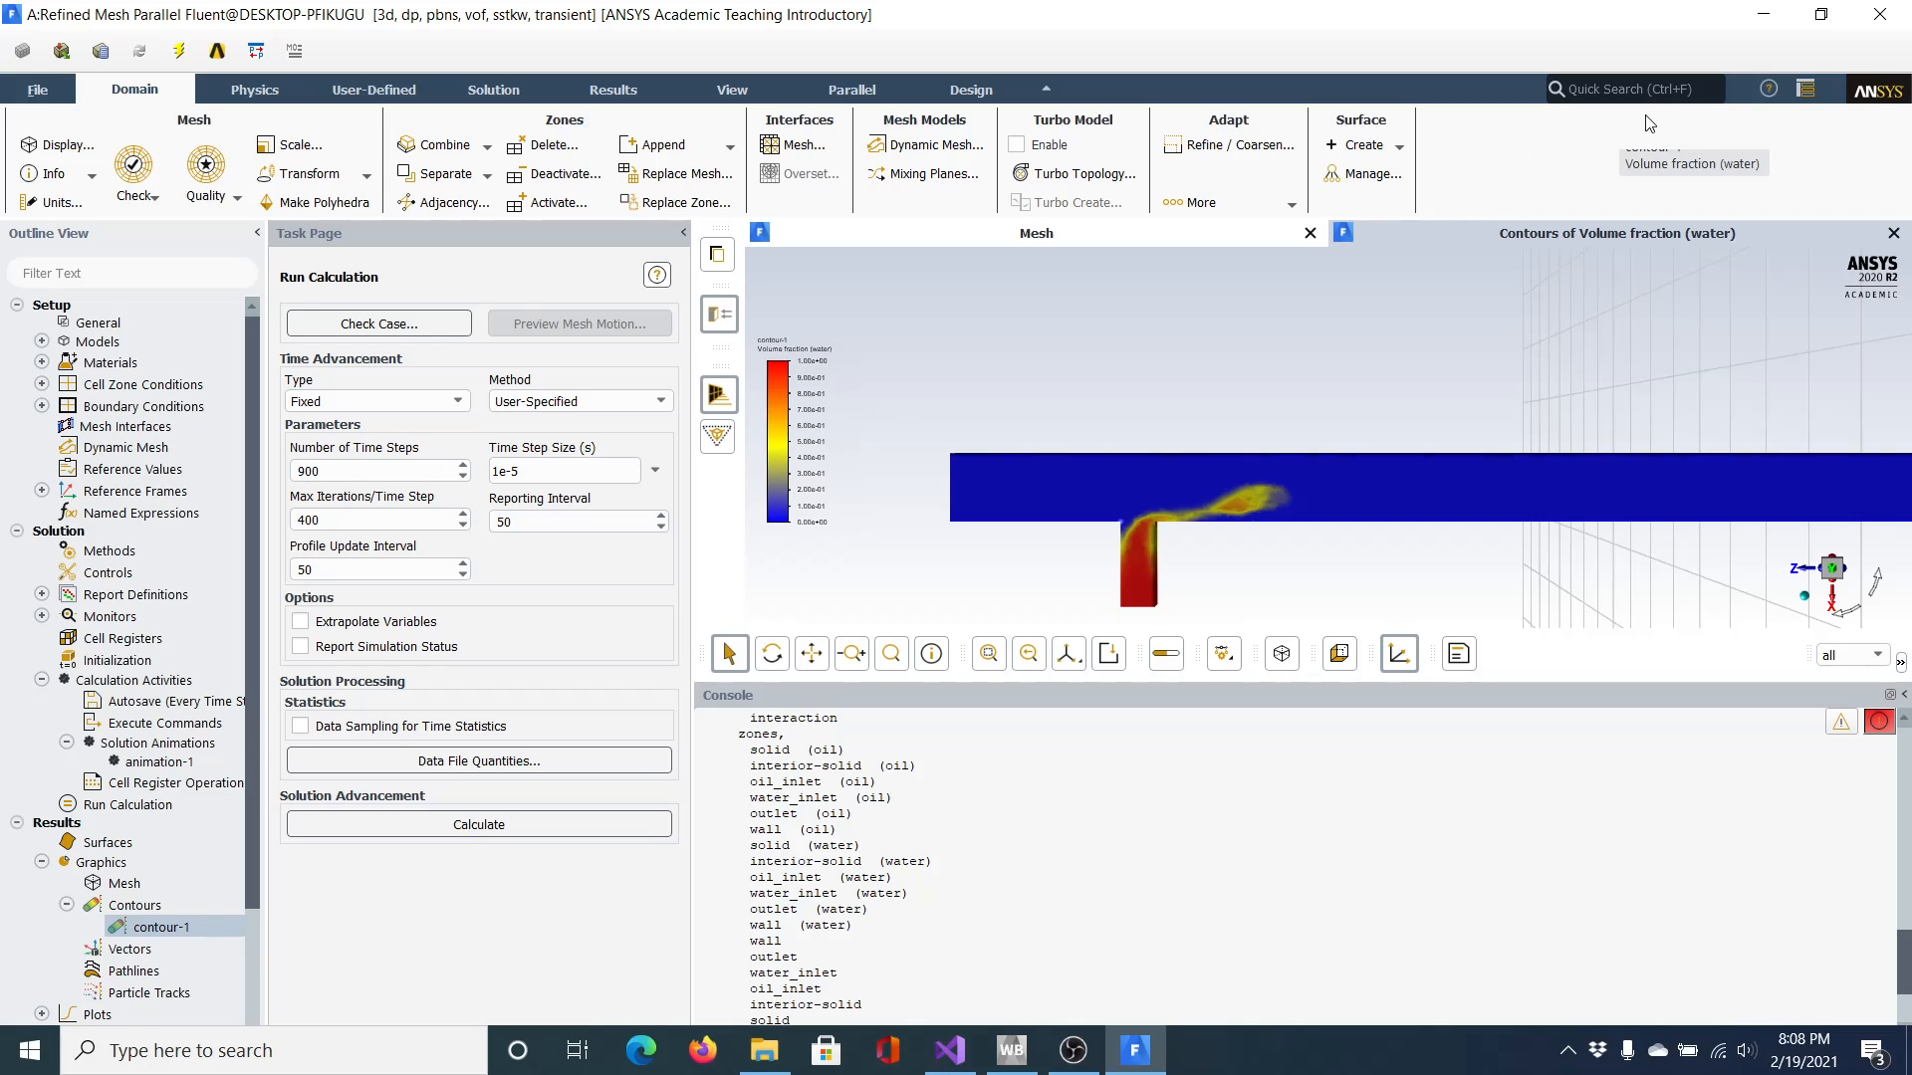
Quit Fluent without saving the changed settings
{"action": "left_click", "coordinate": [1880, 14]}
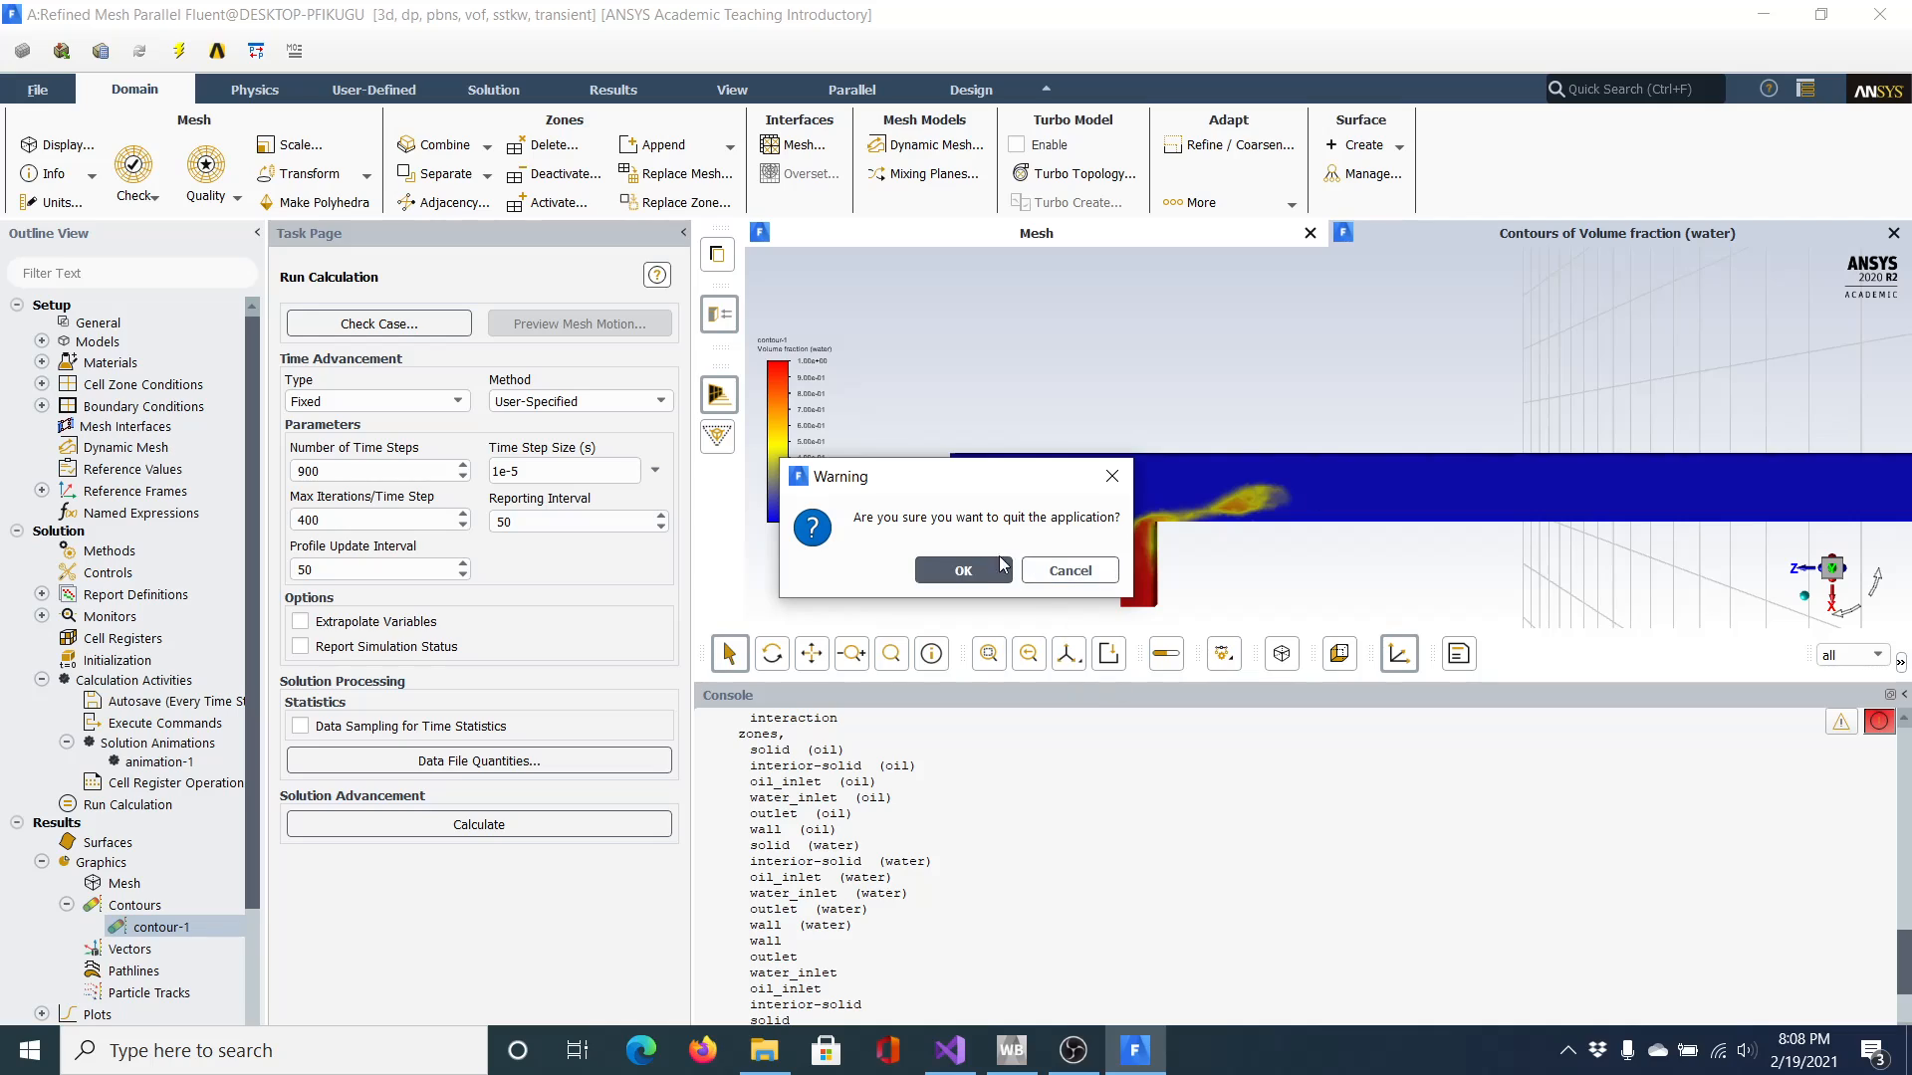
{"action": "left_click", "coordinate": [971, 572]}
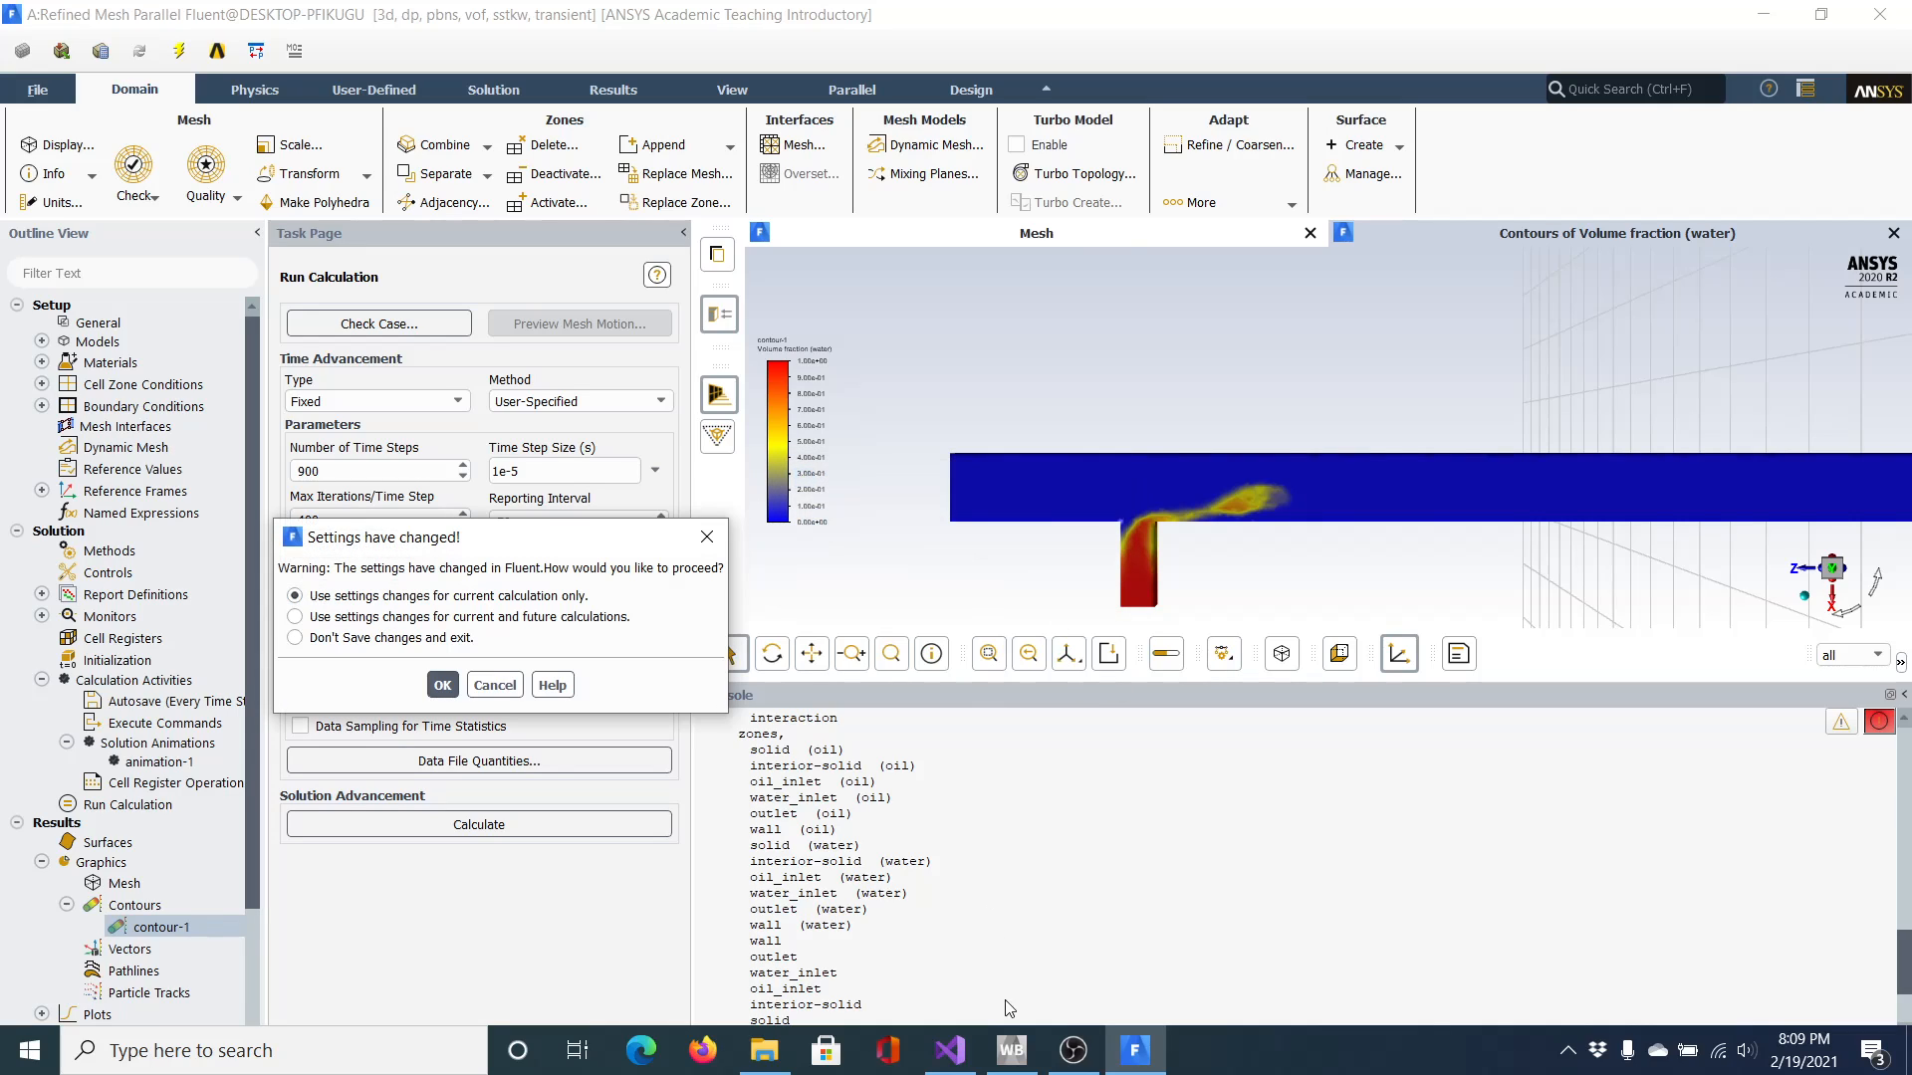
{"action": "left_click", "coordinate": [328, 639]}
{"action": "left_click", "coordinate": [442, 685]}
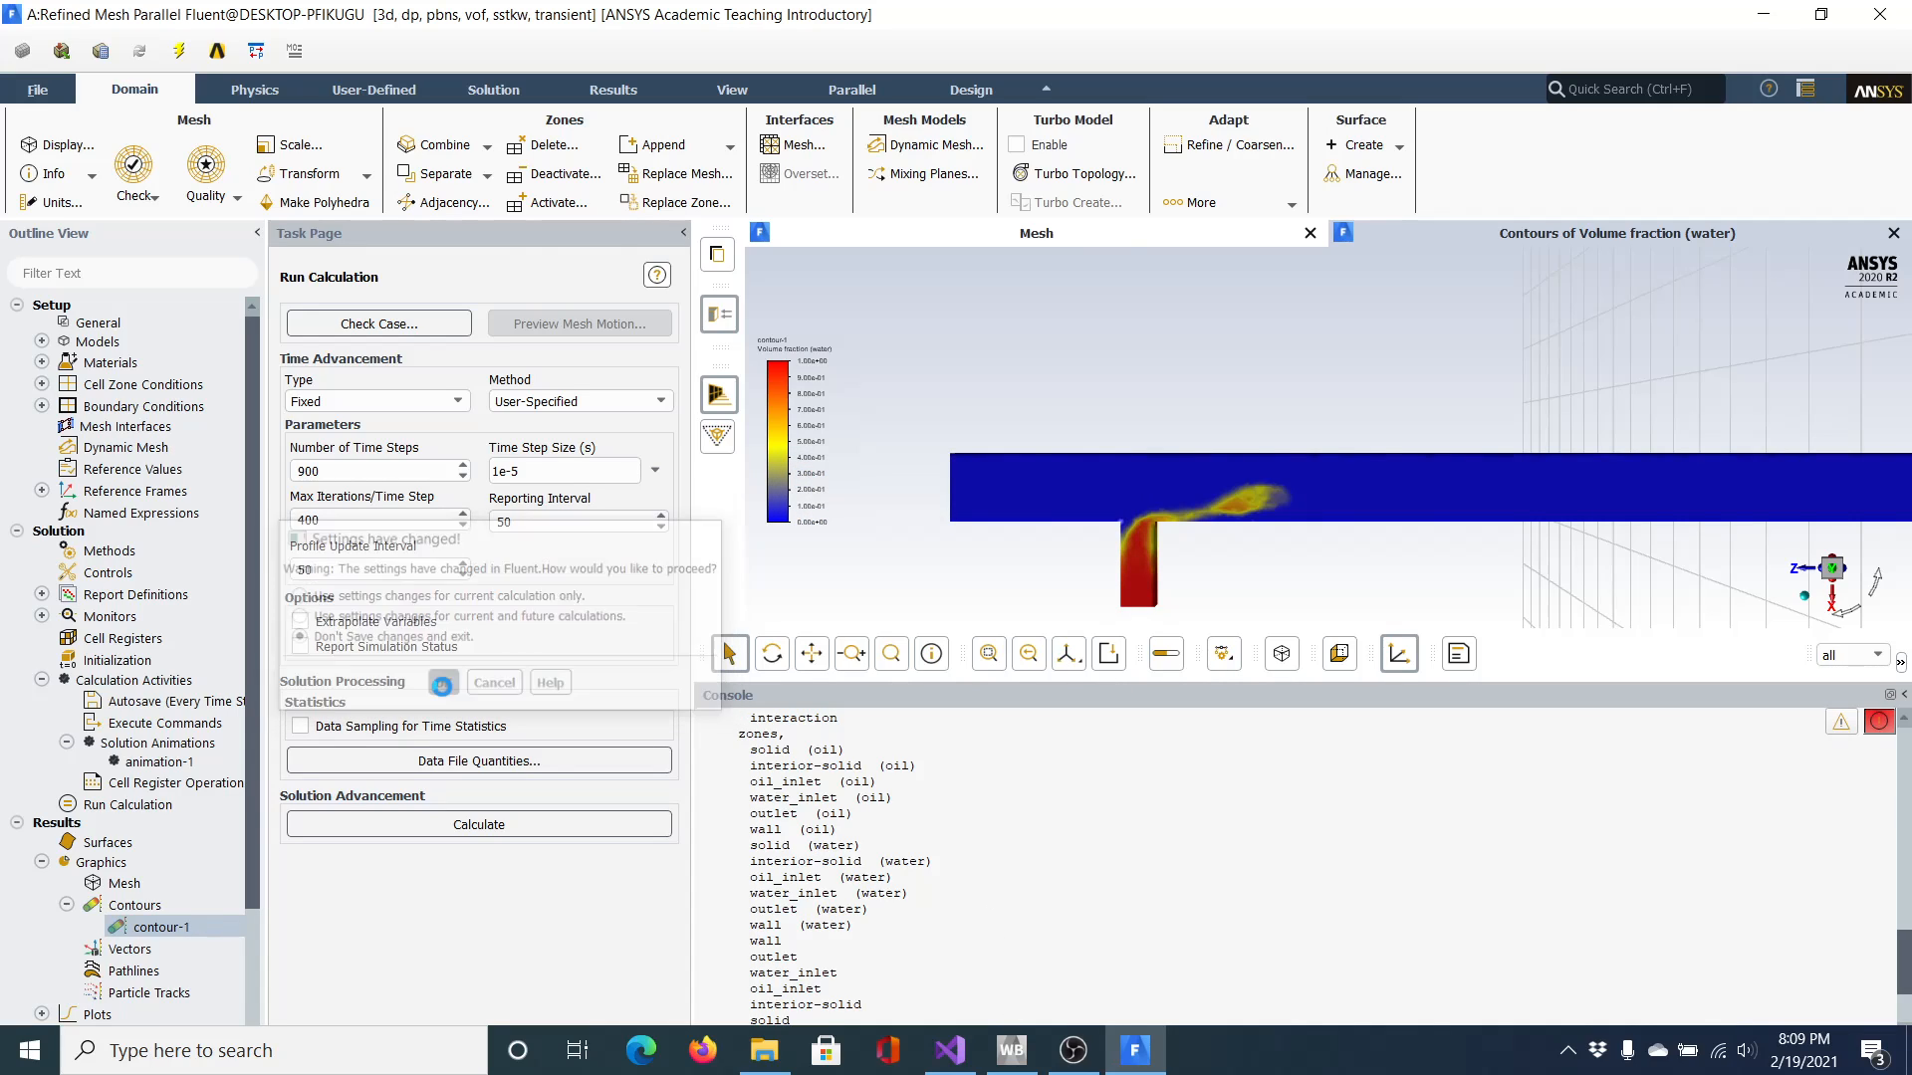
{"action": "mouse_move", "coordinate": [1073, 1063]}
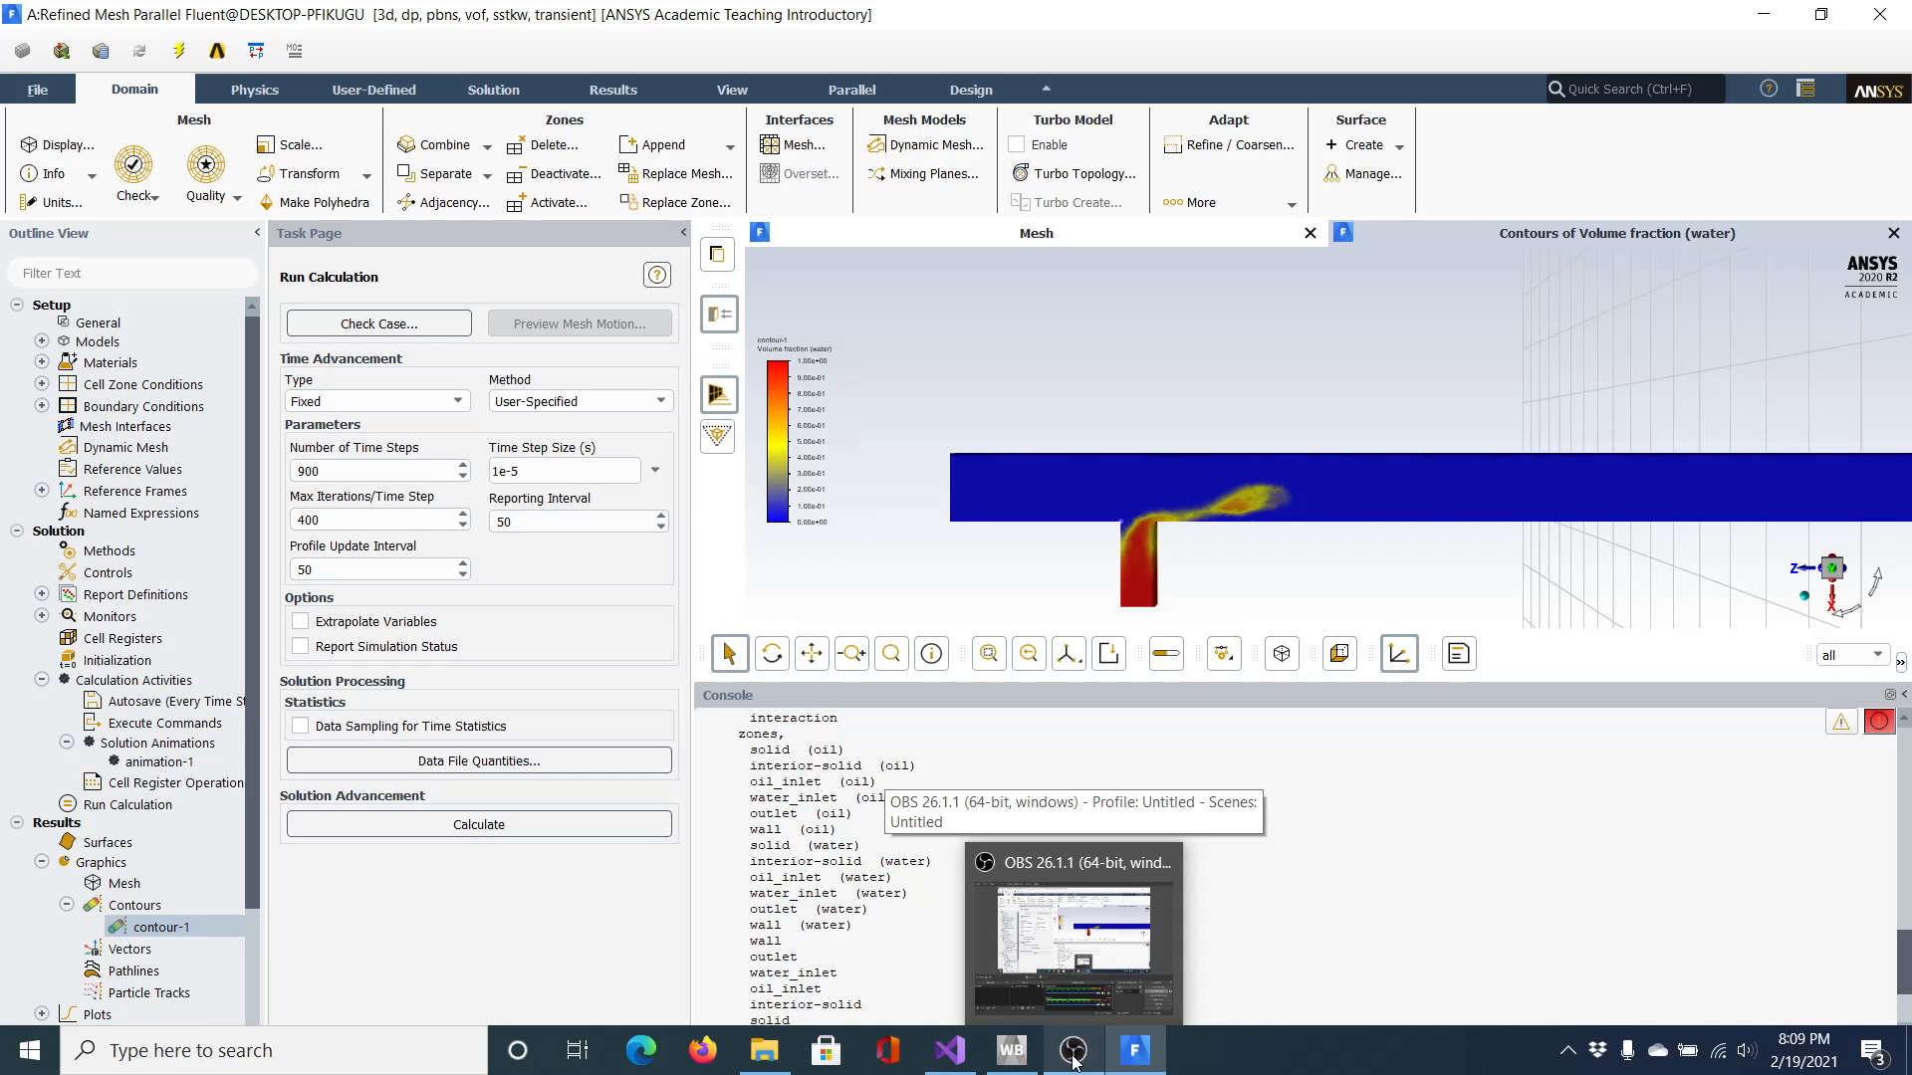
{"action": "left_click", "coordinate": [1072, 1062]}
{"action": "left_click", "coordinate": [1070, 1067]}
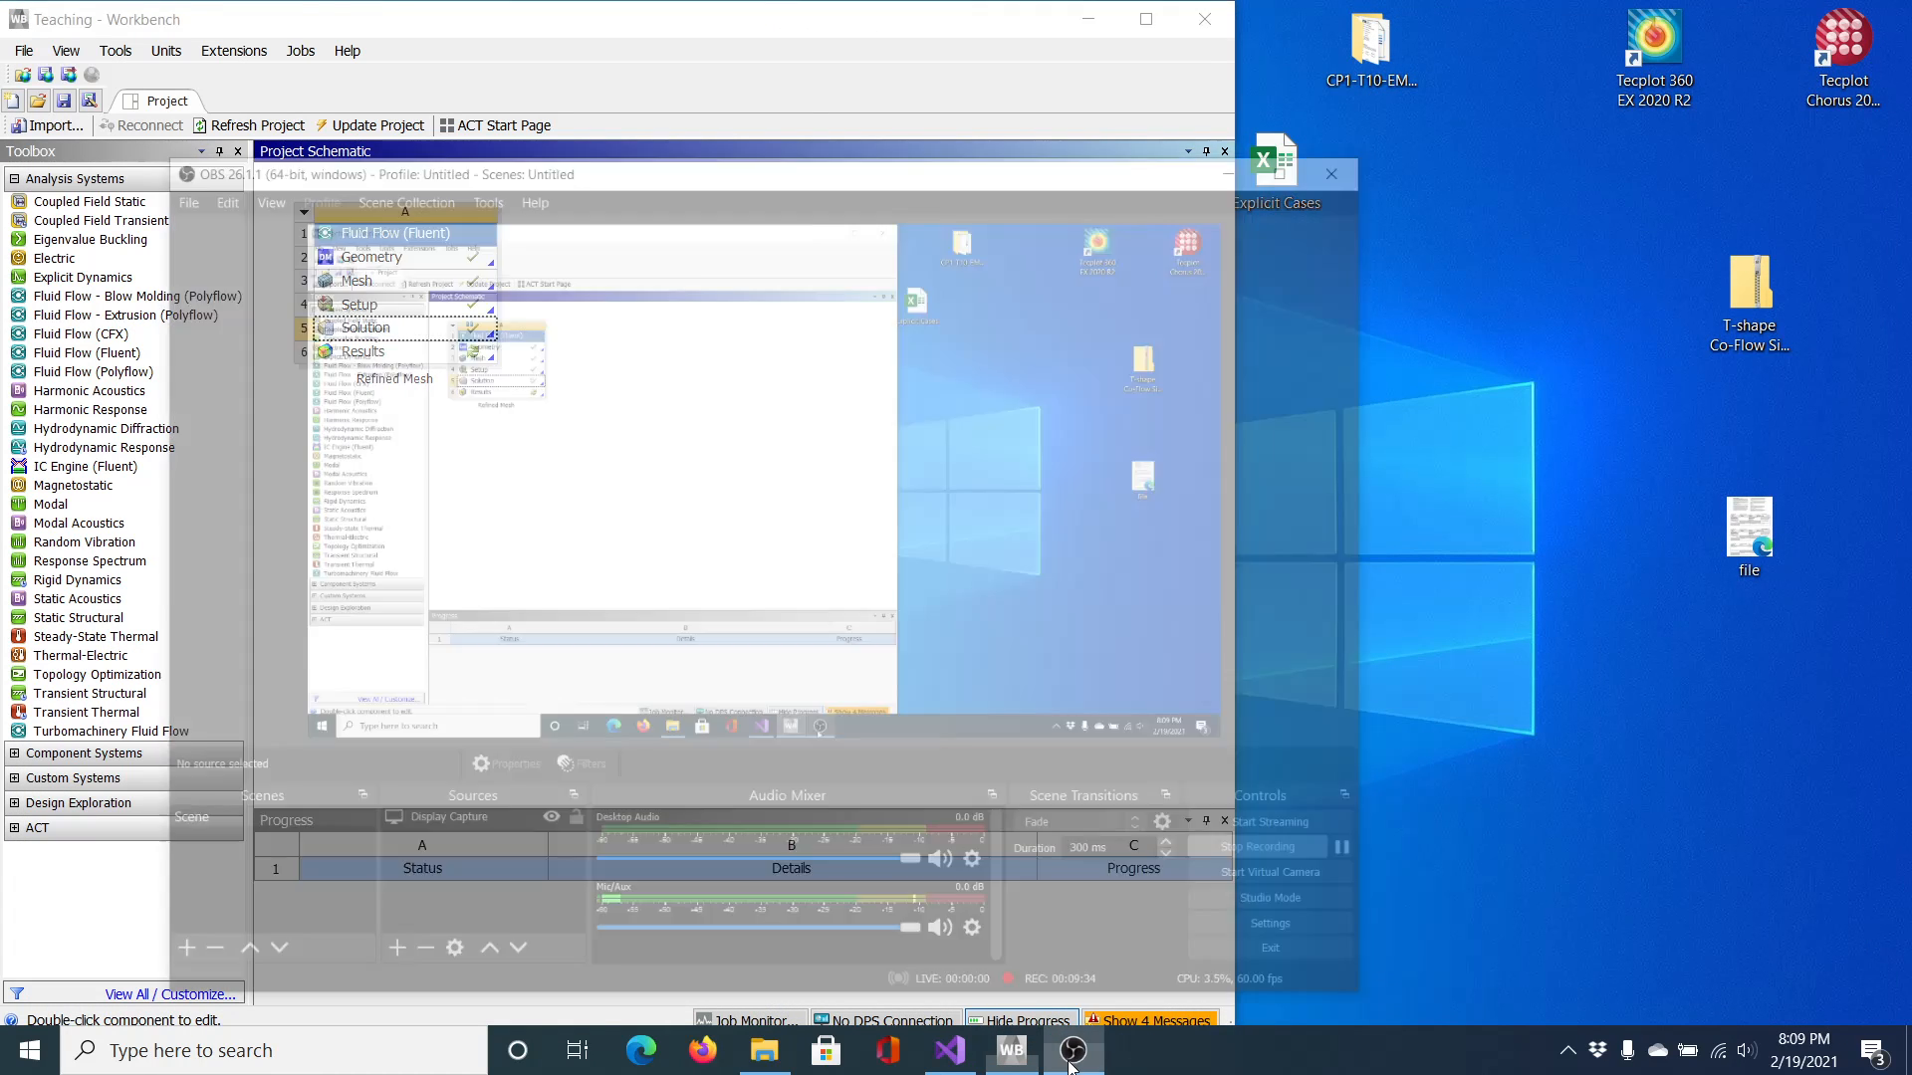
{"action": "left_click", "coordinate": [1346, 793]}
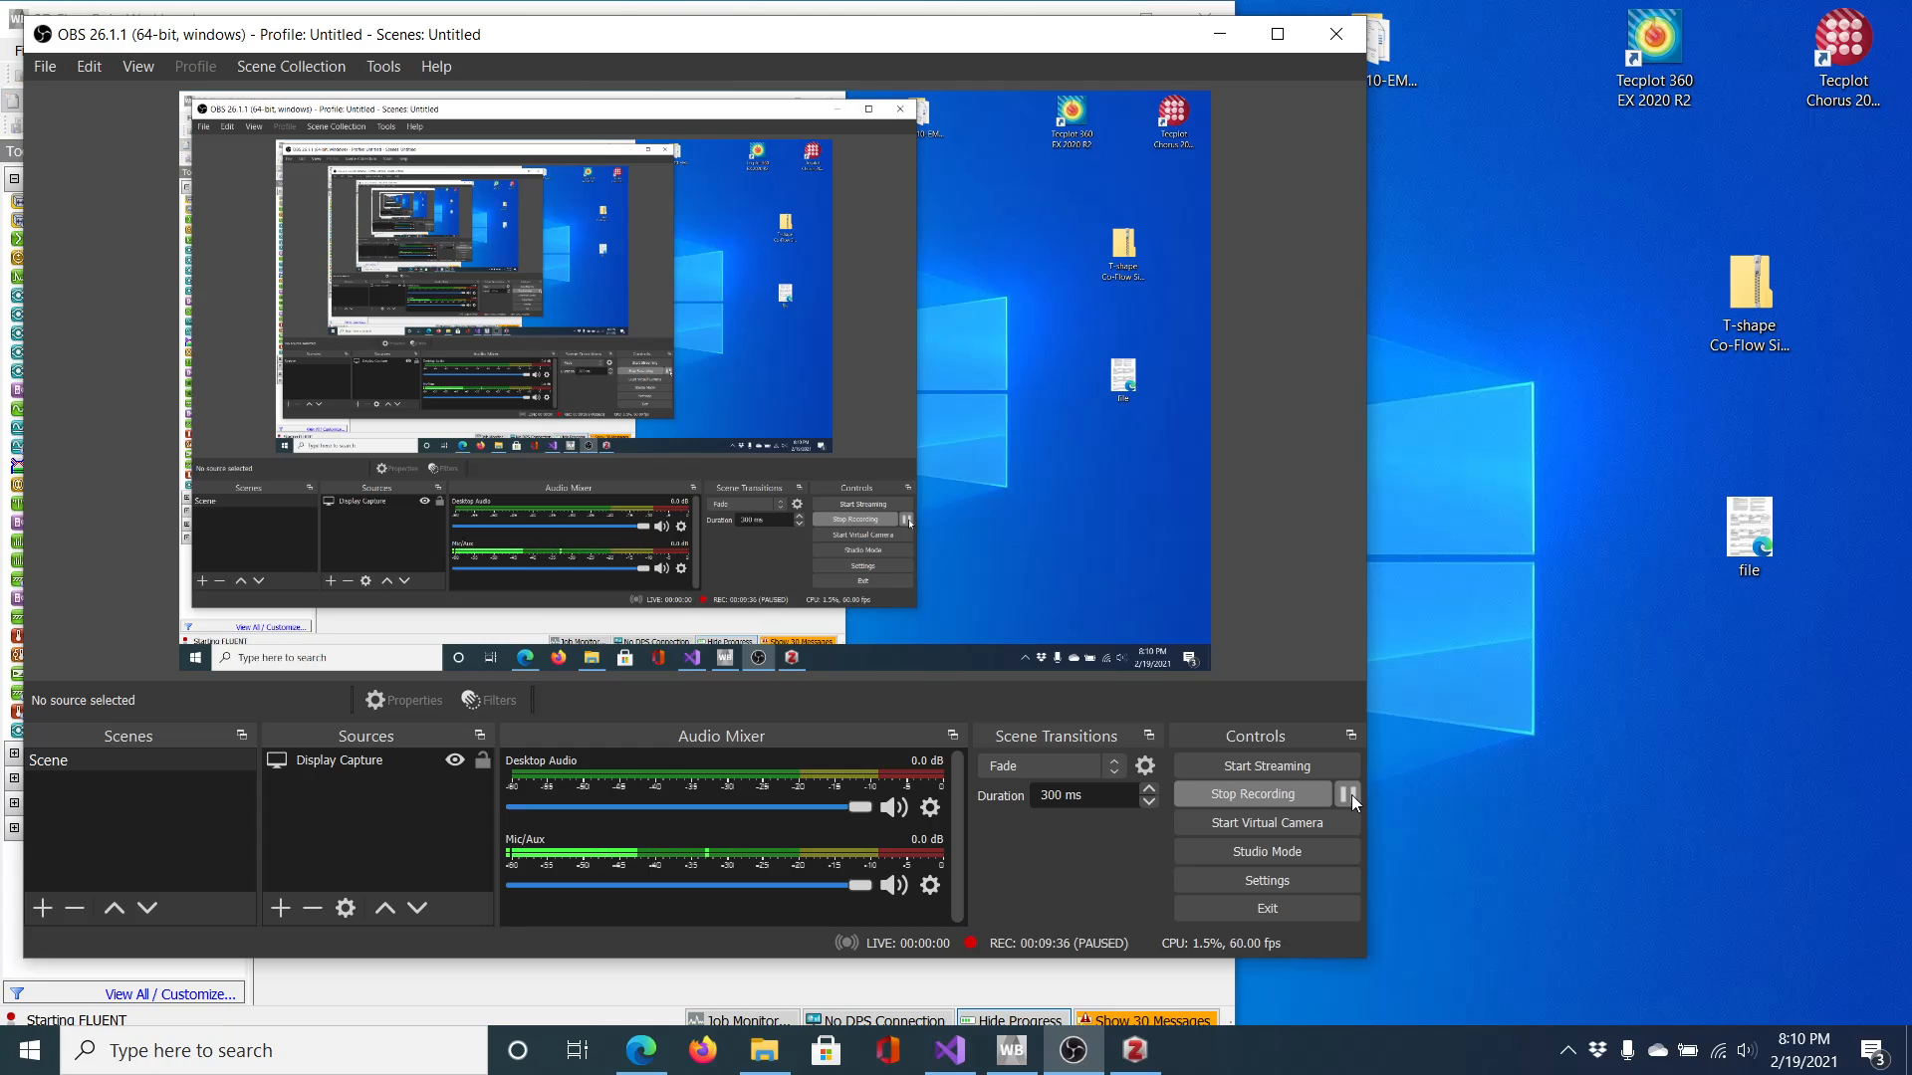
{"action": "left_click", "coordinate": [1349, 794]}
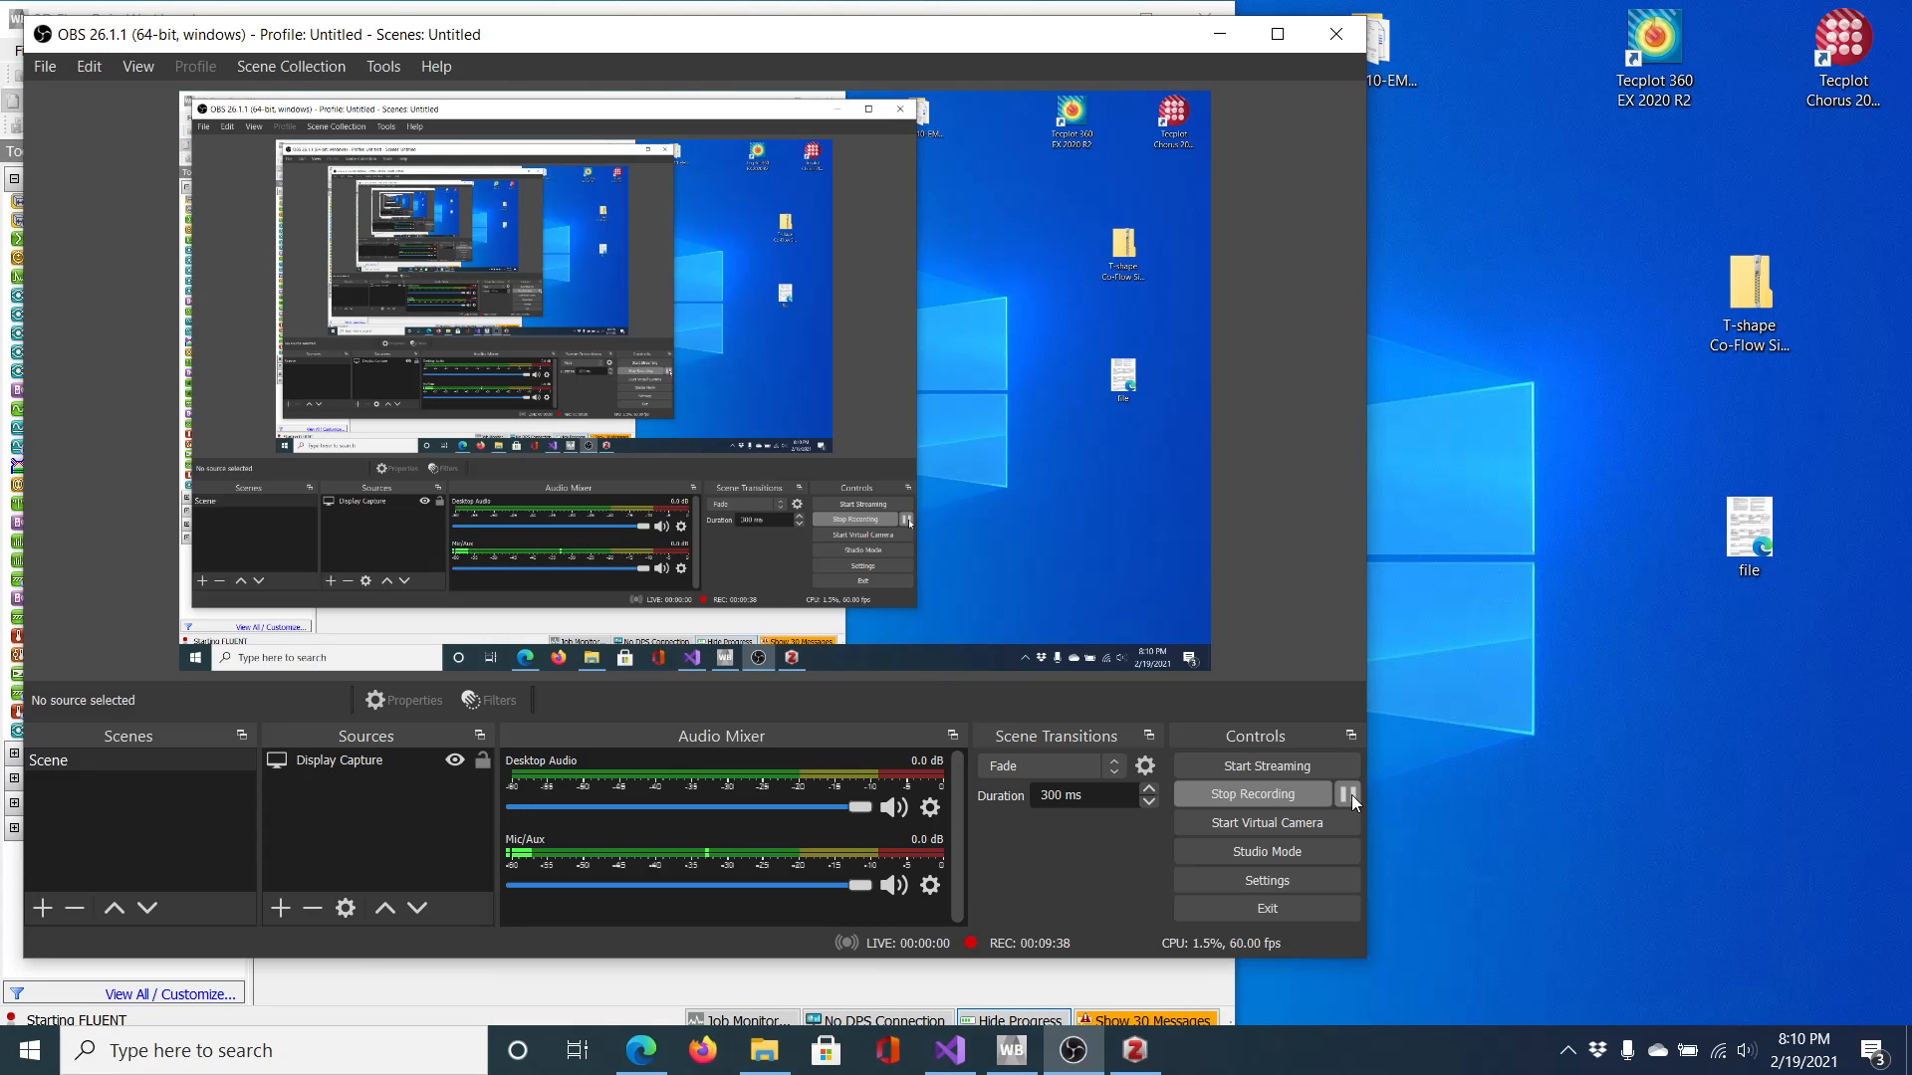
Switch to Zotero and check the title of the journal article "Numerical Simulations of Liquid–Liquid Flows in Microchannels"
{"action": "left_click", "coordinate": [1133, 1052]}
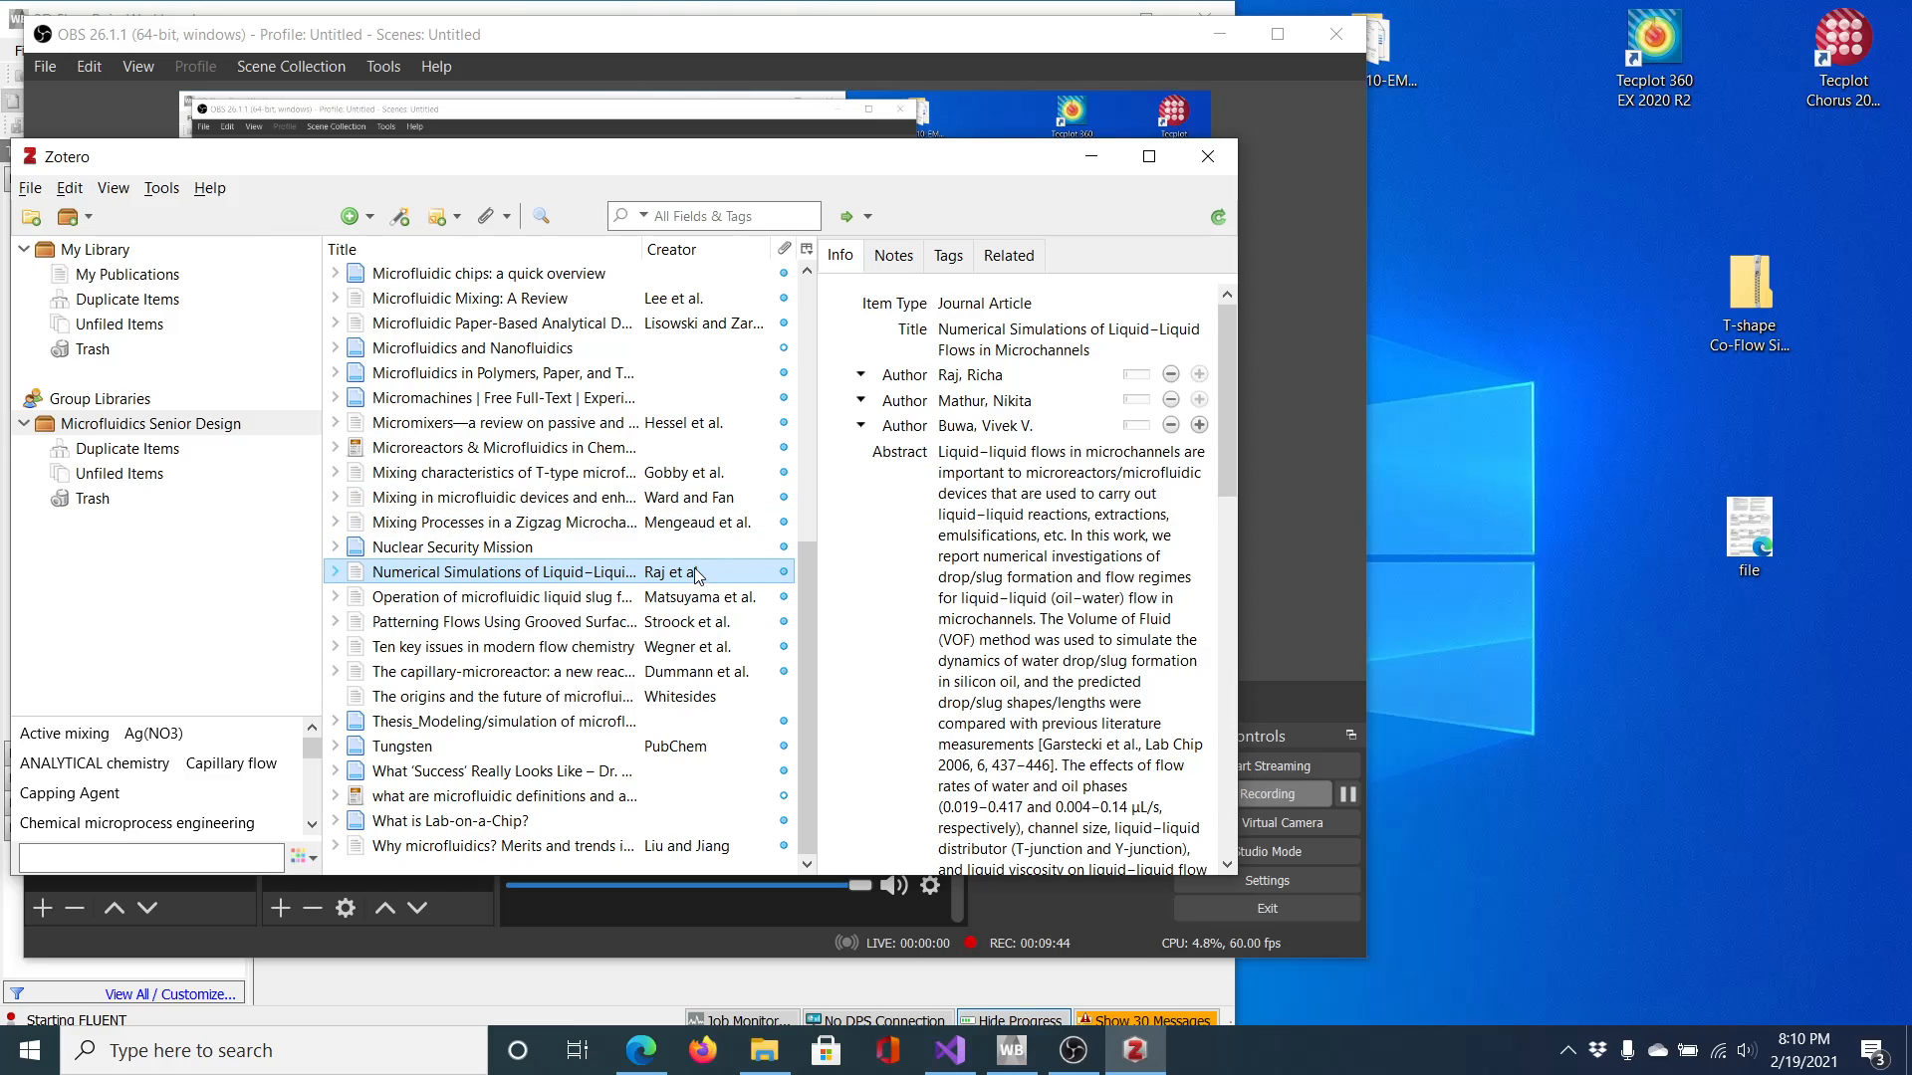
{"action": "left_click", "coordinate": [1010, 349]}
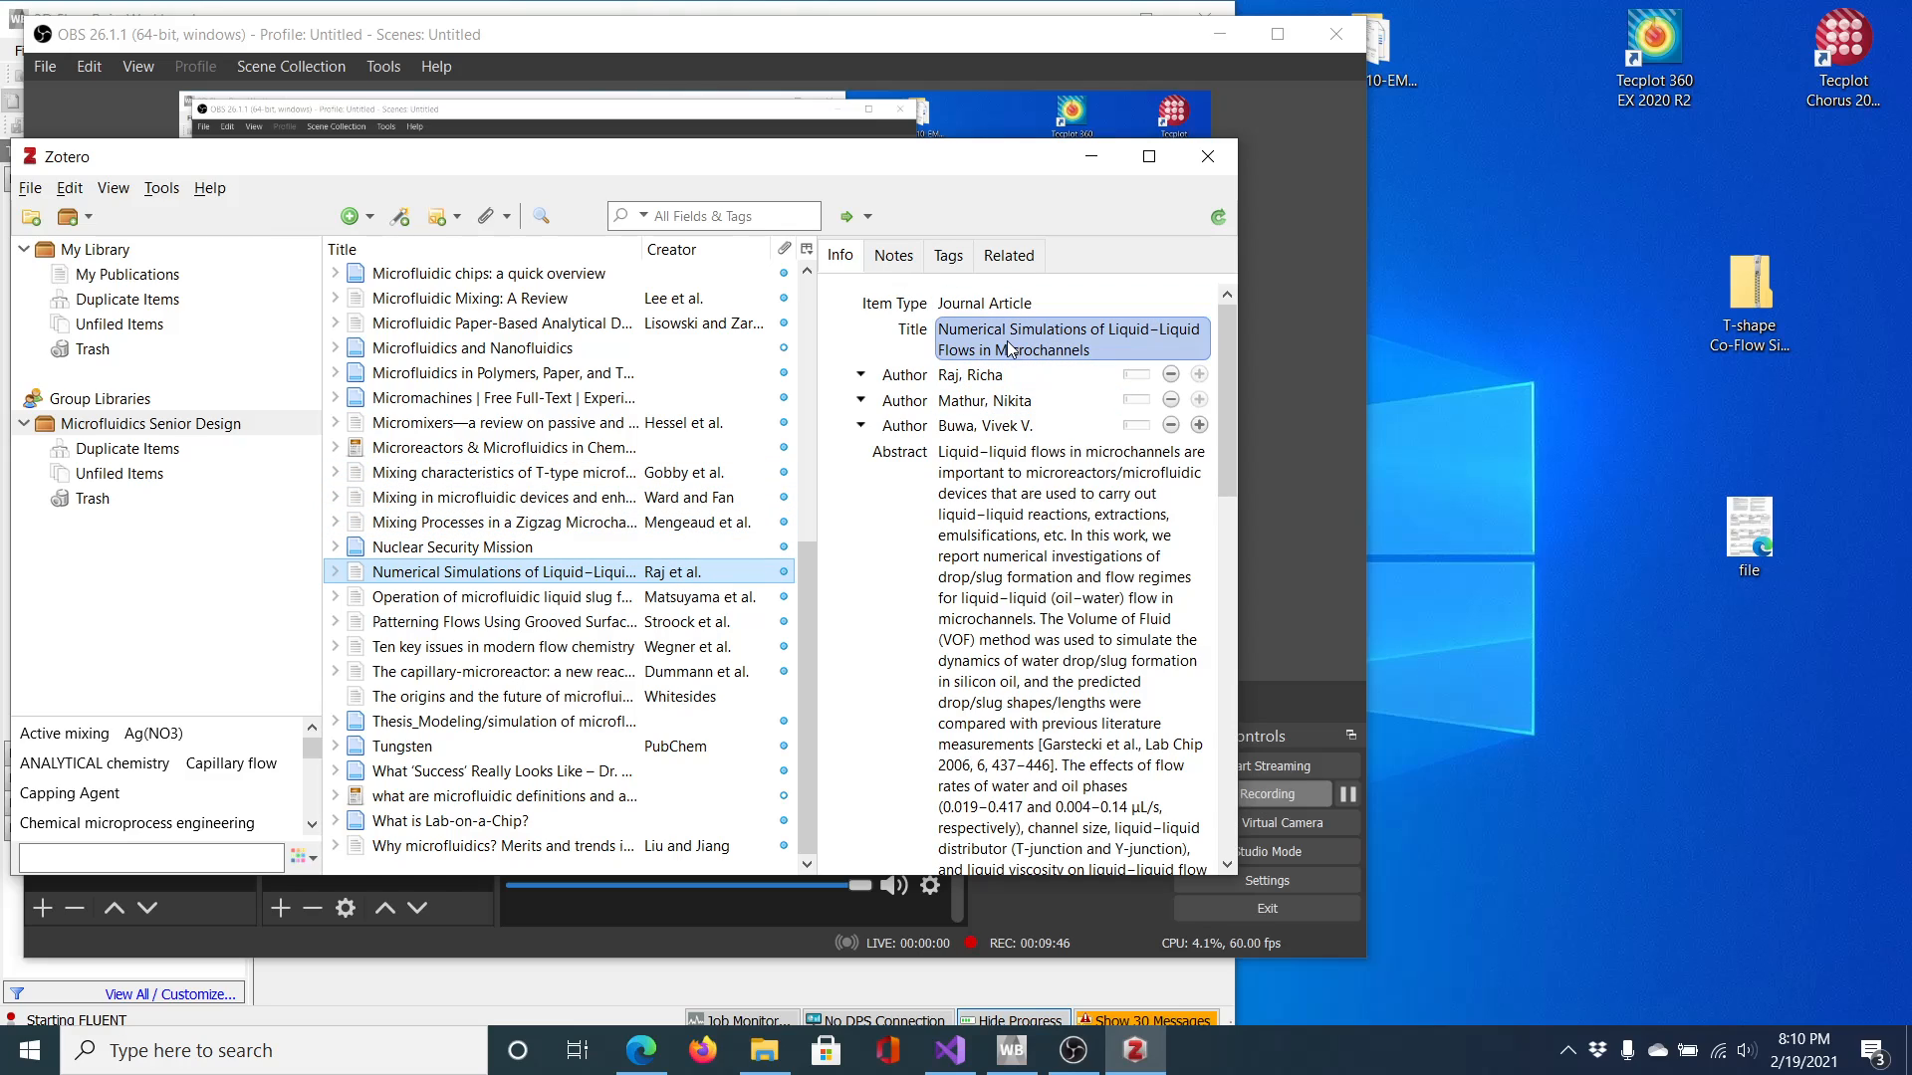
{"action": "left_click", "coordinate": [1085, 378]}
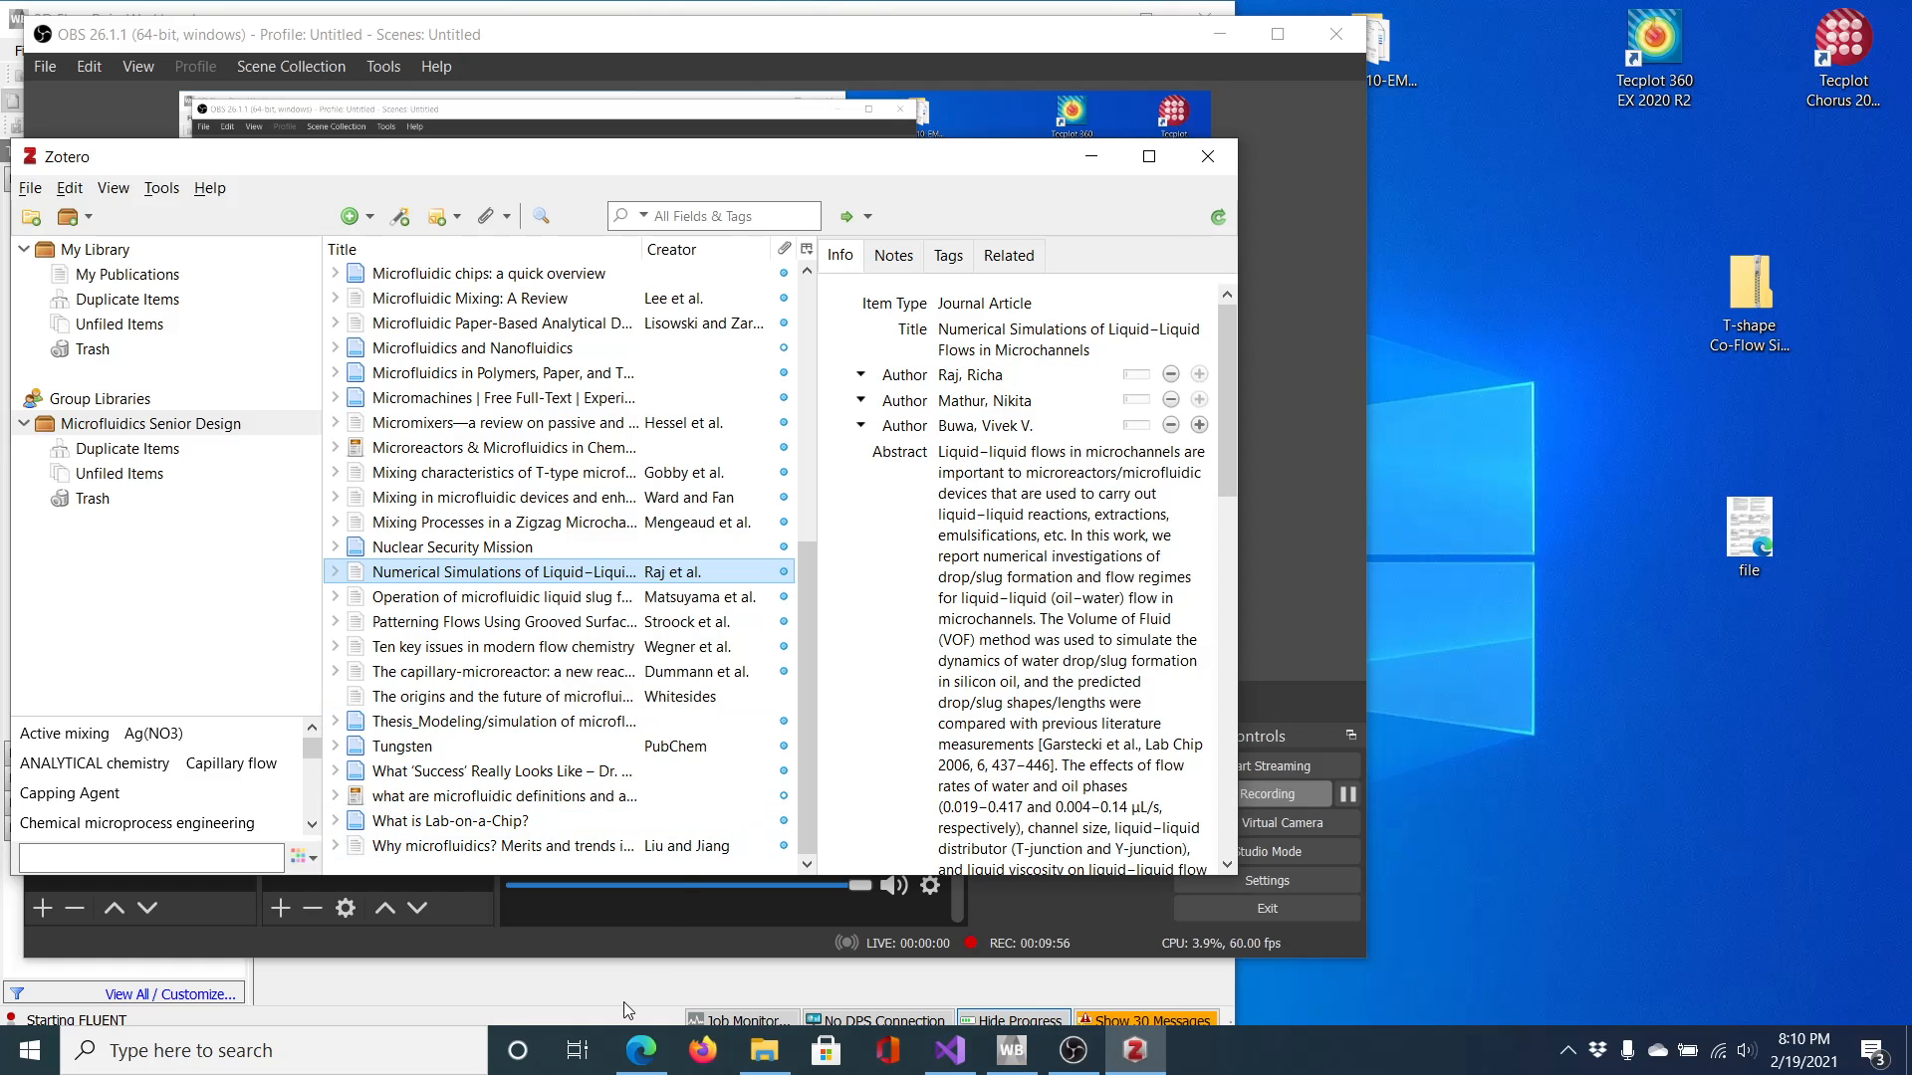
Switch to the article's PDF in Edge, maximize it and examine the microchannel geometry and channel configurations in Figure 1 and Table 1
{"action": "left_click", "coordinate": [642, 1051]}
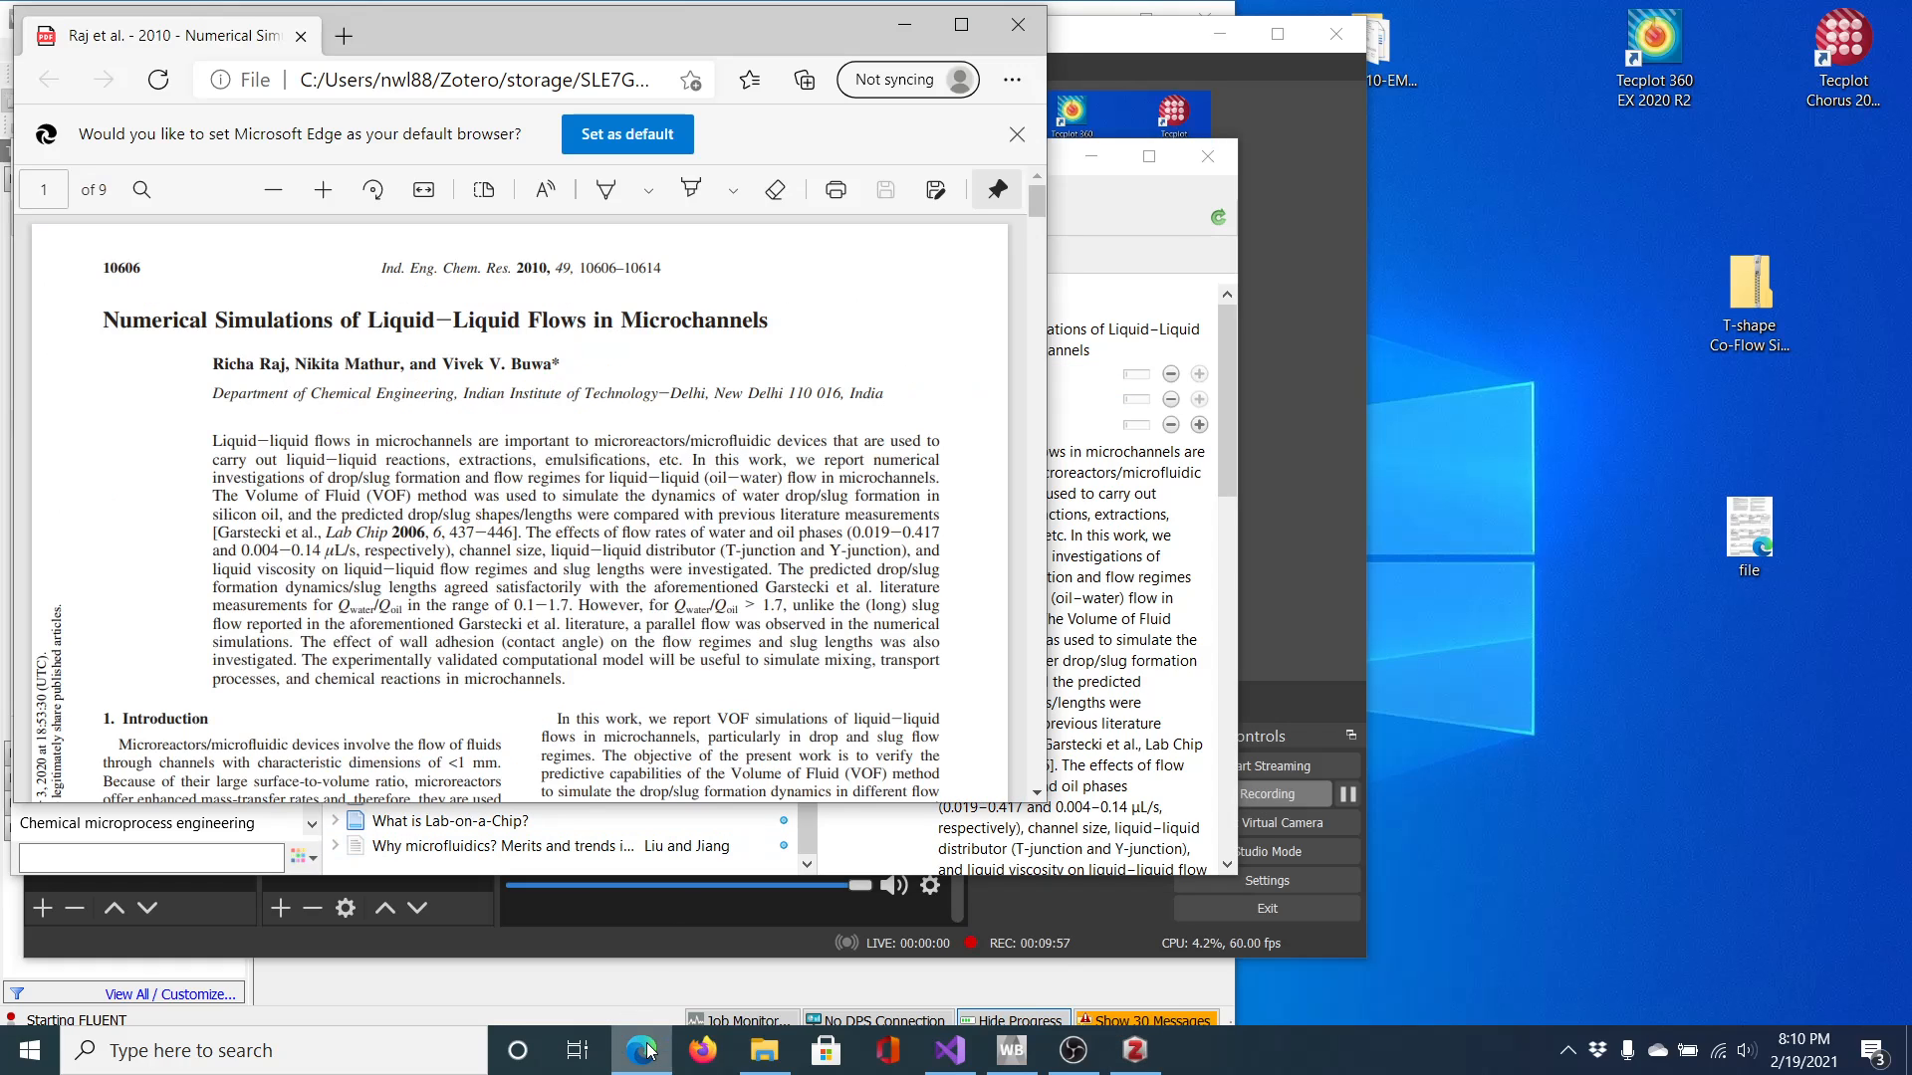
{"action": "left_click", "coordinate": [960, 24]}
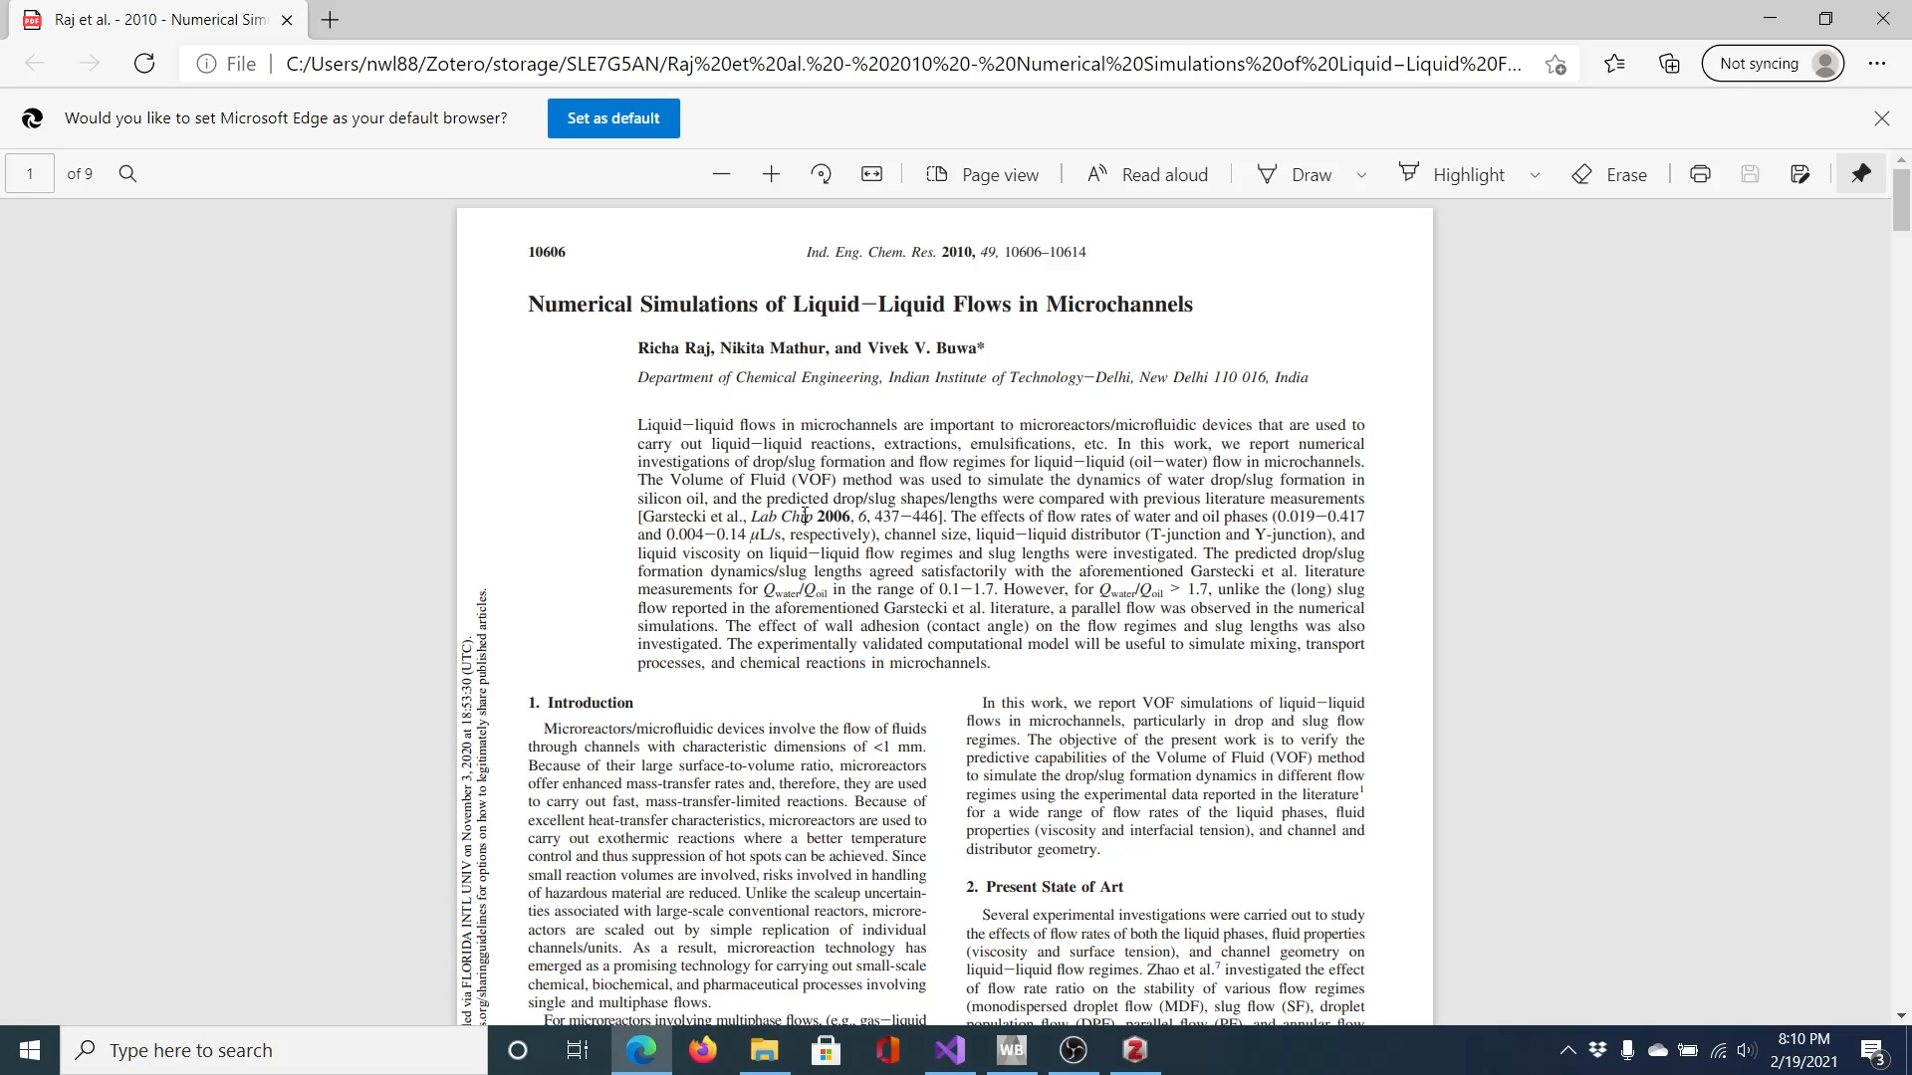
{"action": "scroll", "coordinate": [804, 516], "scroll_direction": "down", "scroll_amount": 15}
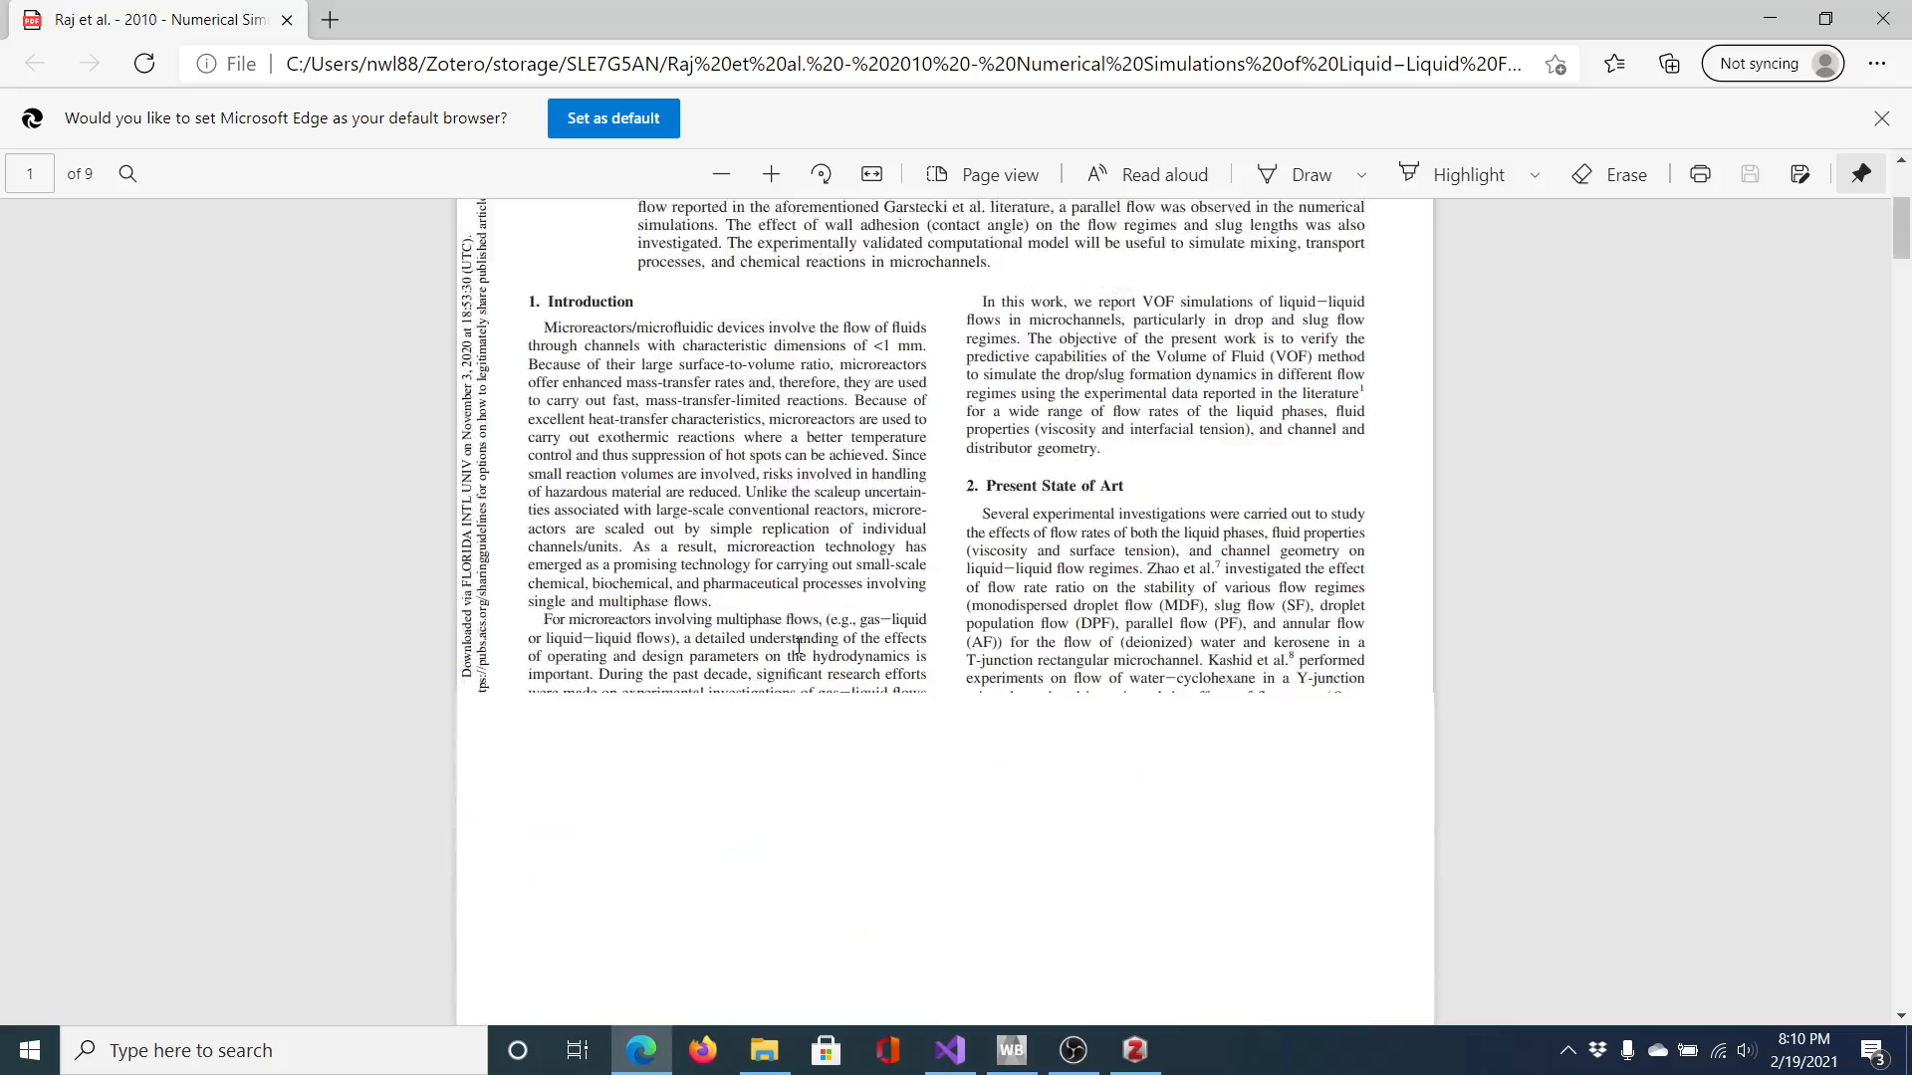
{"action": "scroll", "coordinate": [799, 646], "scroll_direction": "down", "scroll_amount": 15}
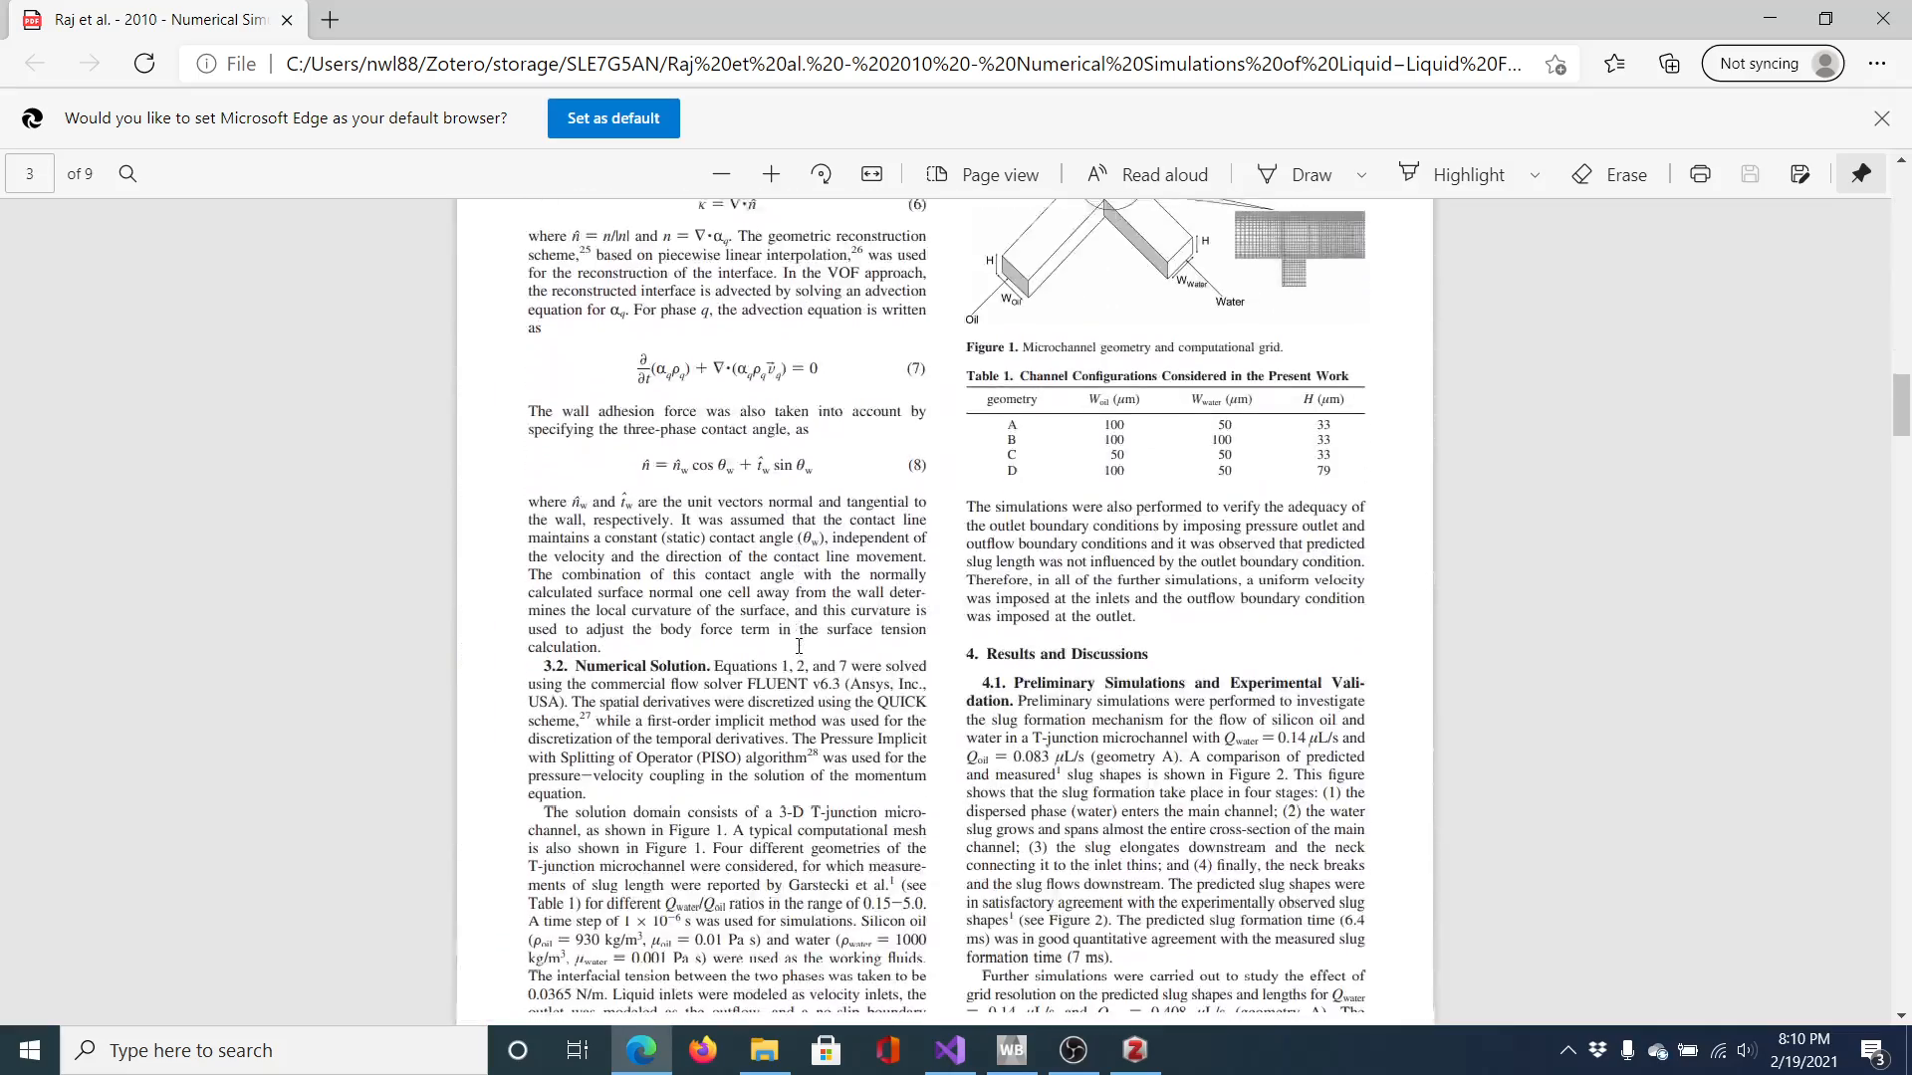
{"action": "scroll", "coordinate": [798, 646], "scroll_direction": "up", "scroll_amount": 2}
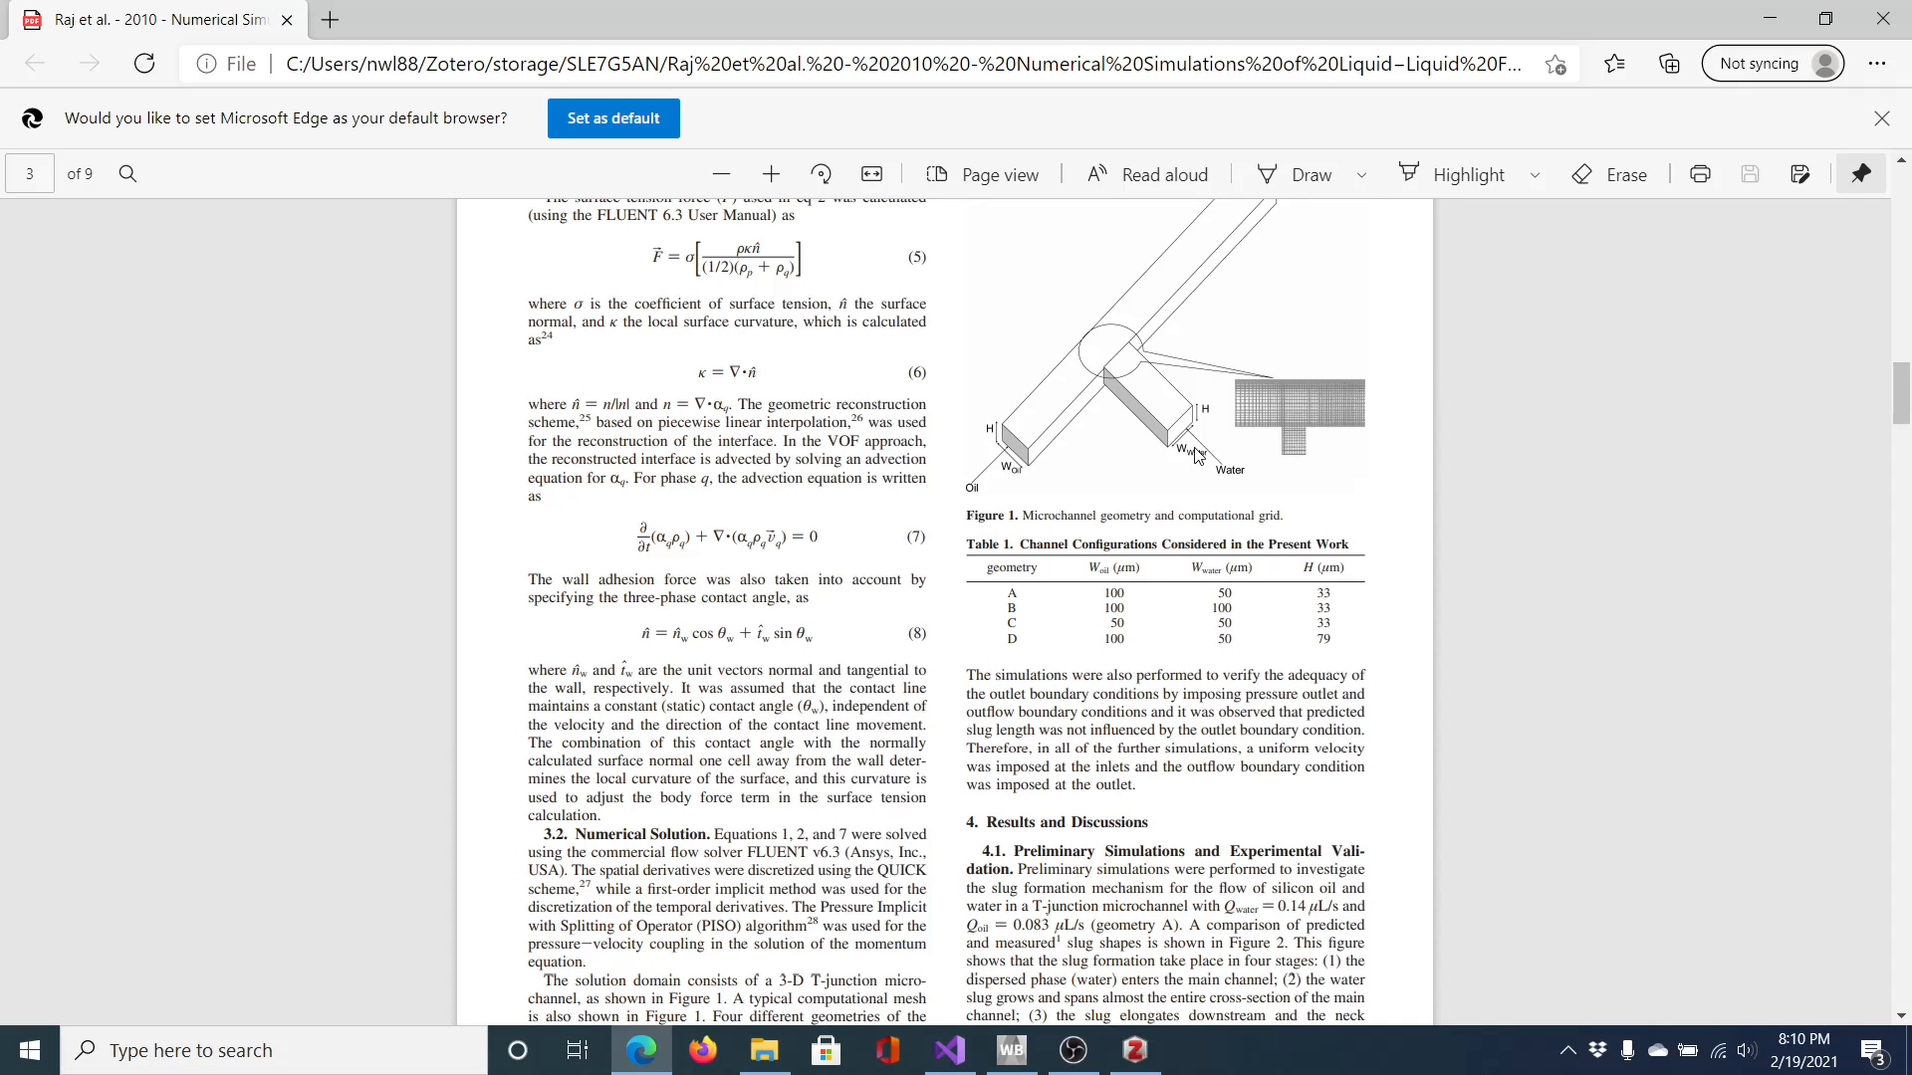
{"action": "scroll", "coordinate": [1107, 535], "scroll_direction": "down", "scroll_amount": 1}
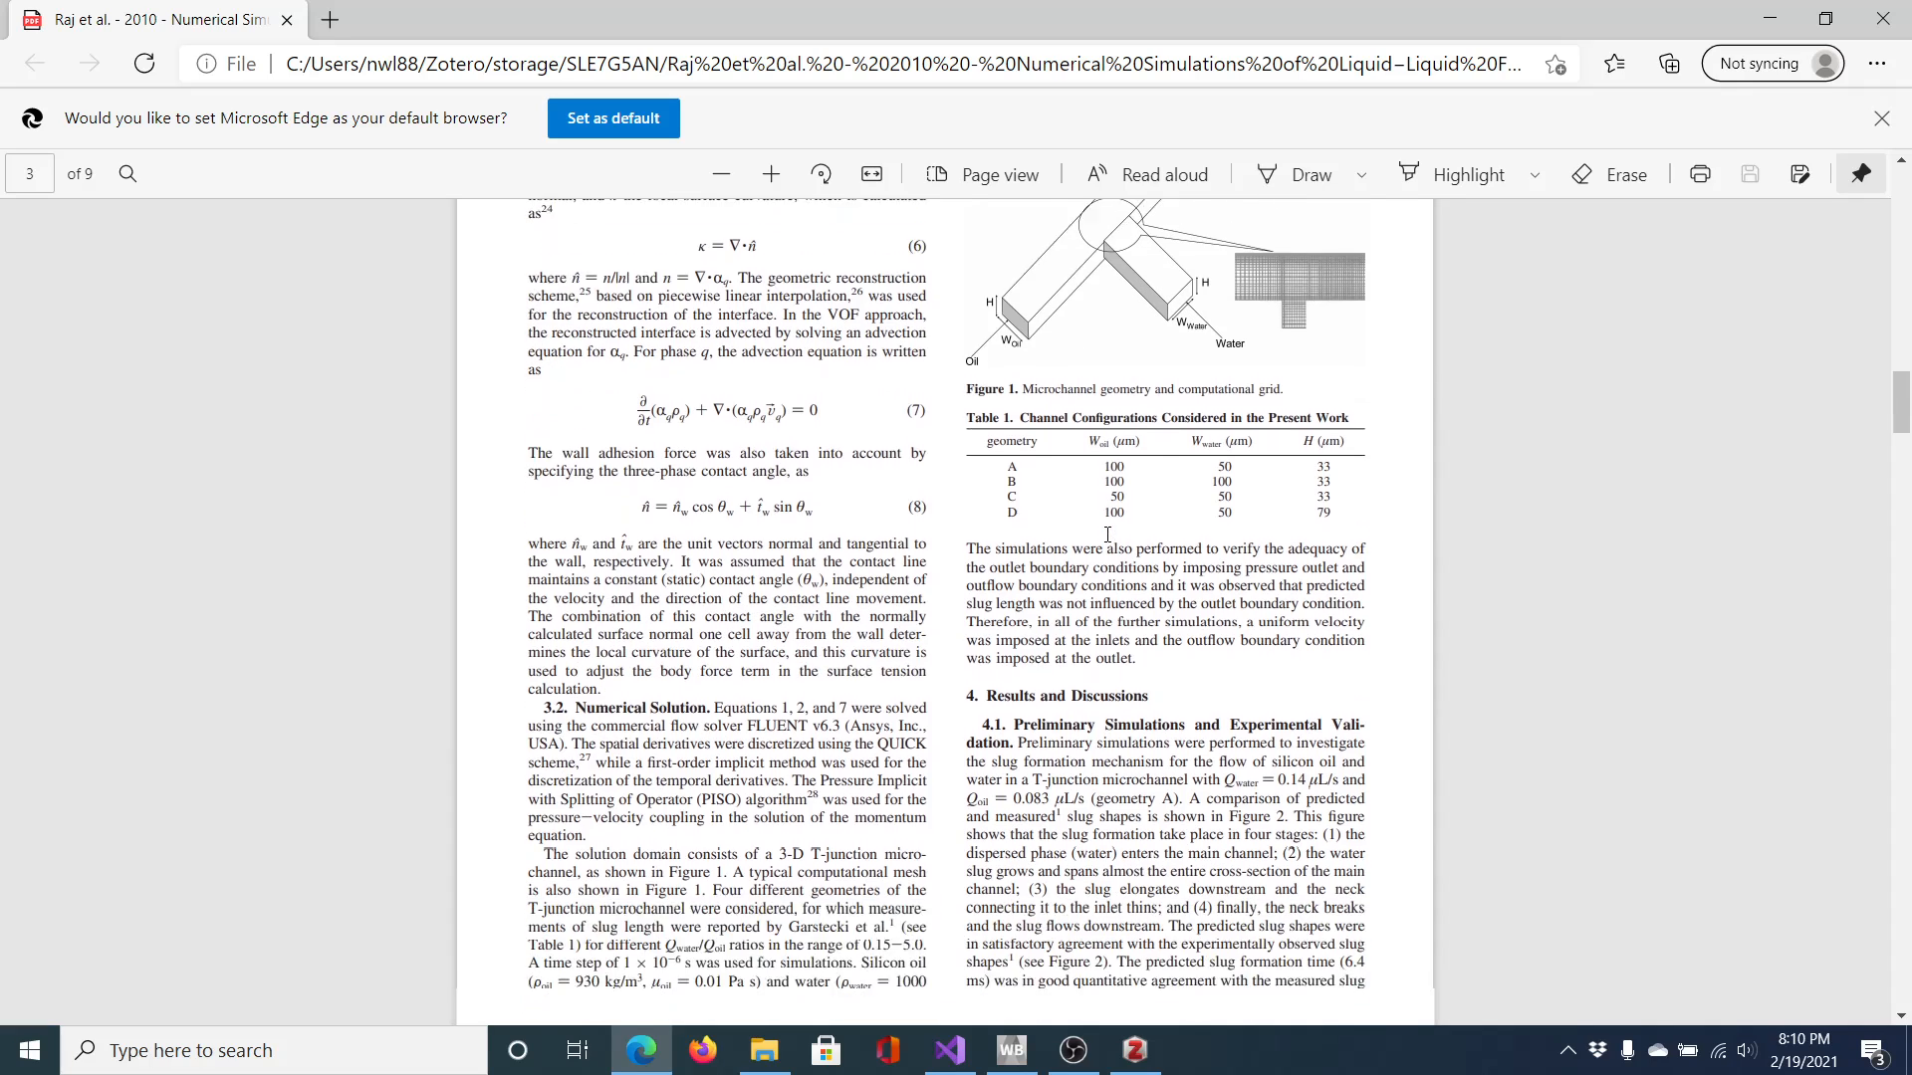
Examine the simulated and experimental slug shapes in Figures 2 to 4, skim the further figures and return to the article's first page
{"action": "scroll", "coordinate": [1107, 535], "scroll_direction": "down", "scroll_amount": 7}
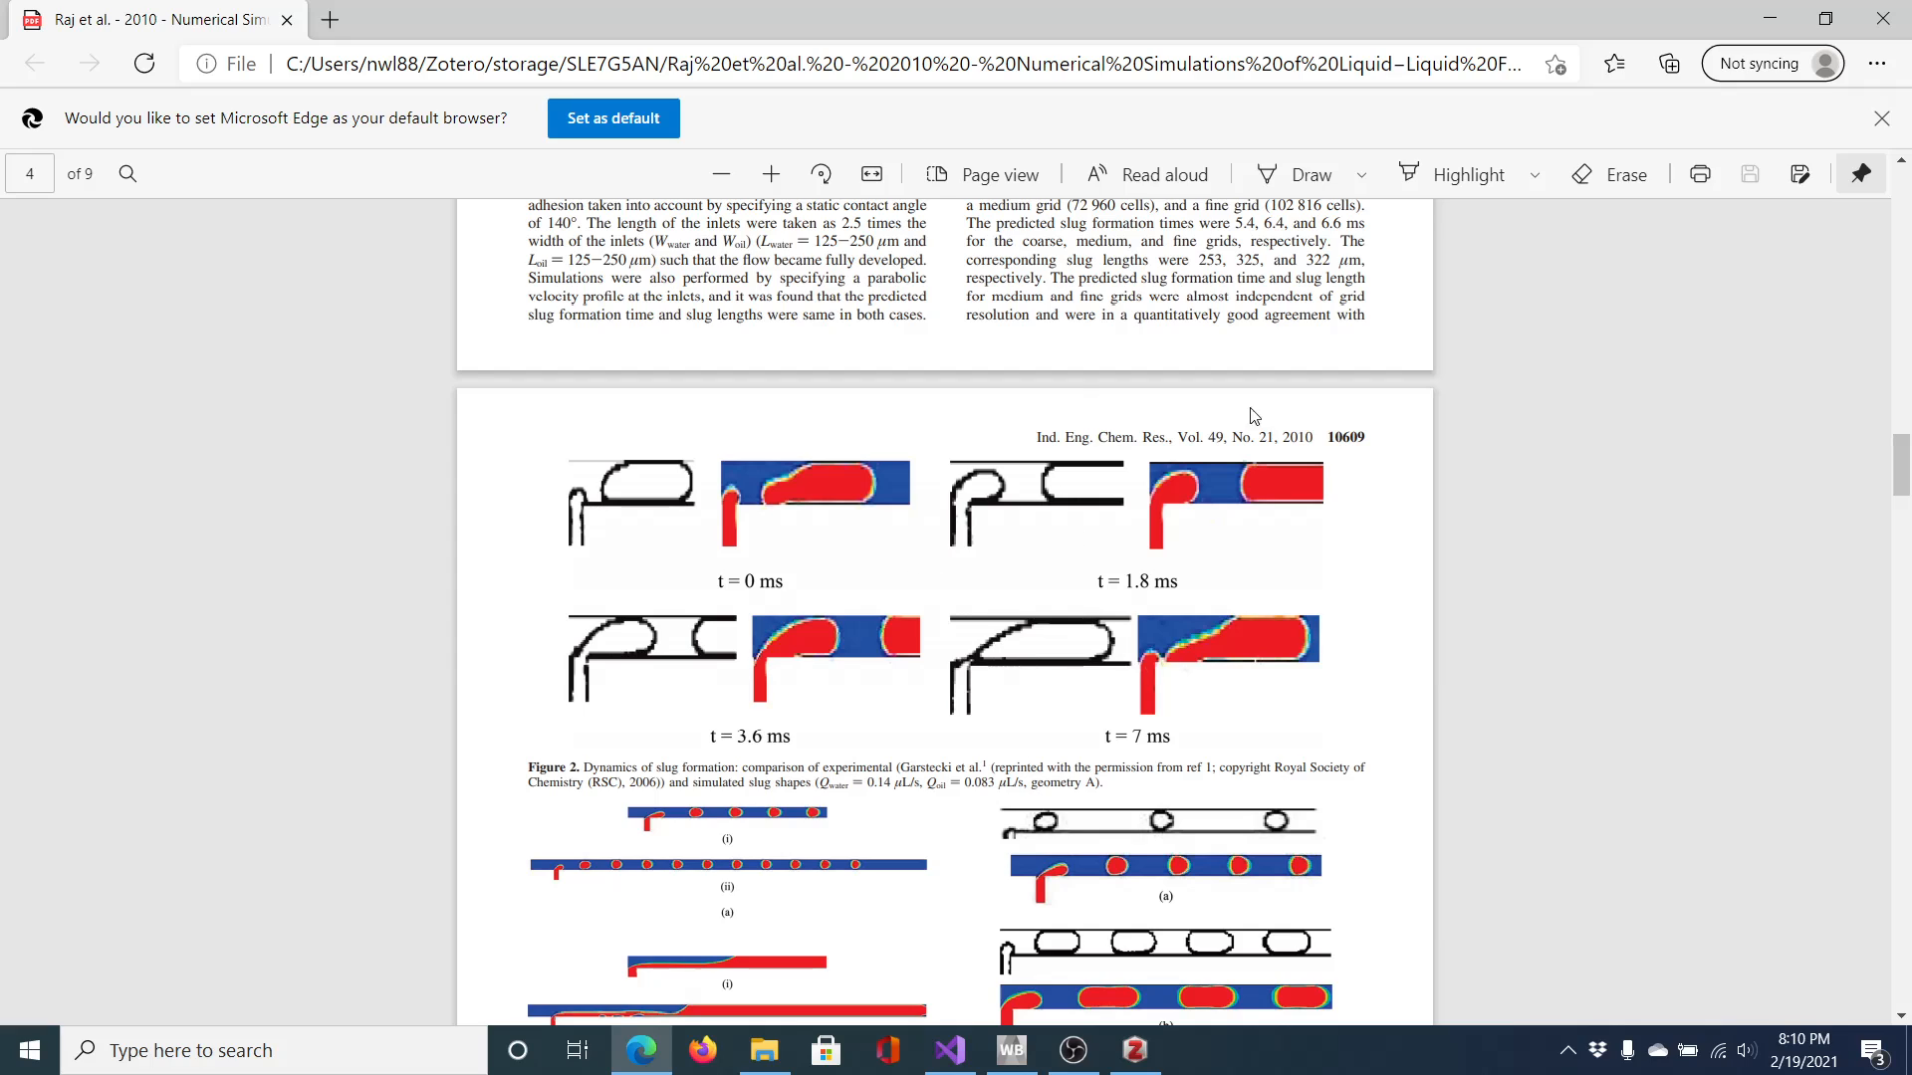
{"action": "scroll", "coordinate": [1134, 710], "scroll_direction": "down", "scroll_amount": 2}
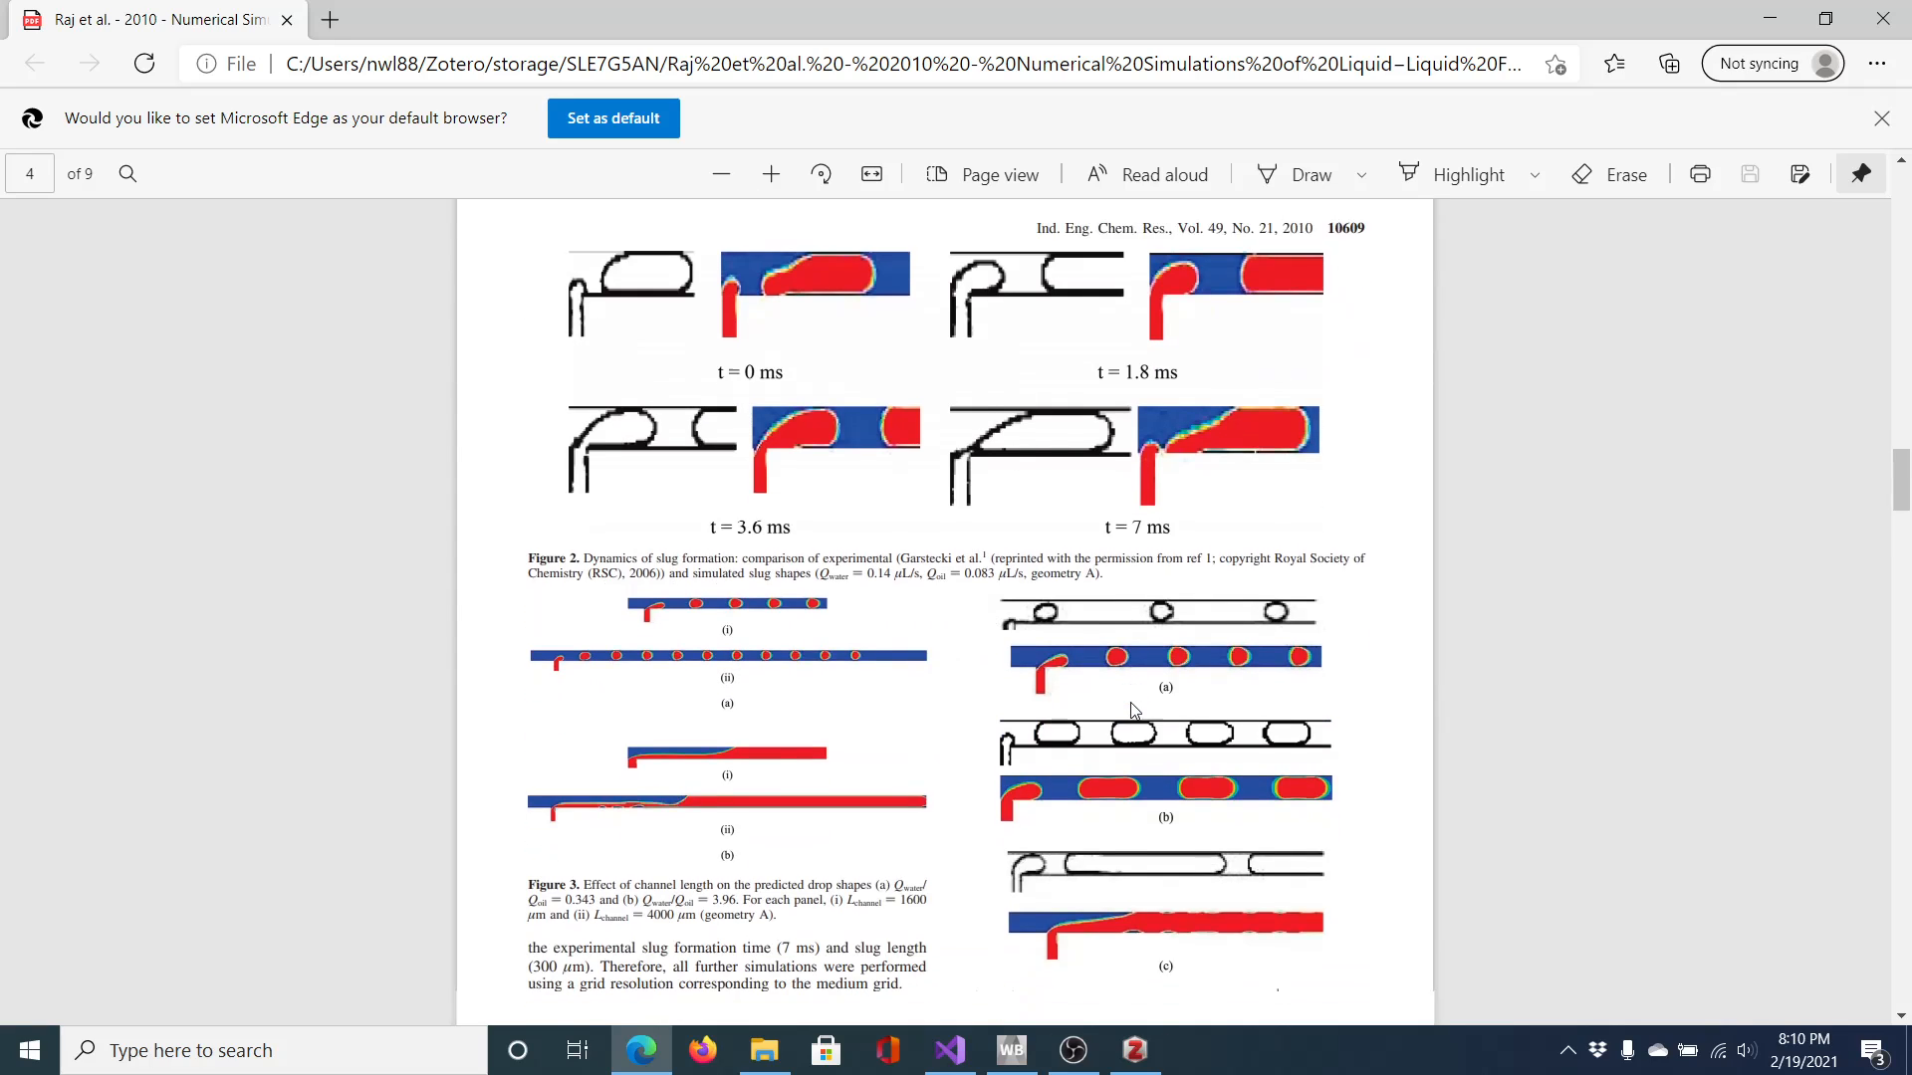
{"action": "scroll", "coordinate": [1134, 710], "scroll_direction": "down", "scroll_amount": 3}
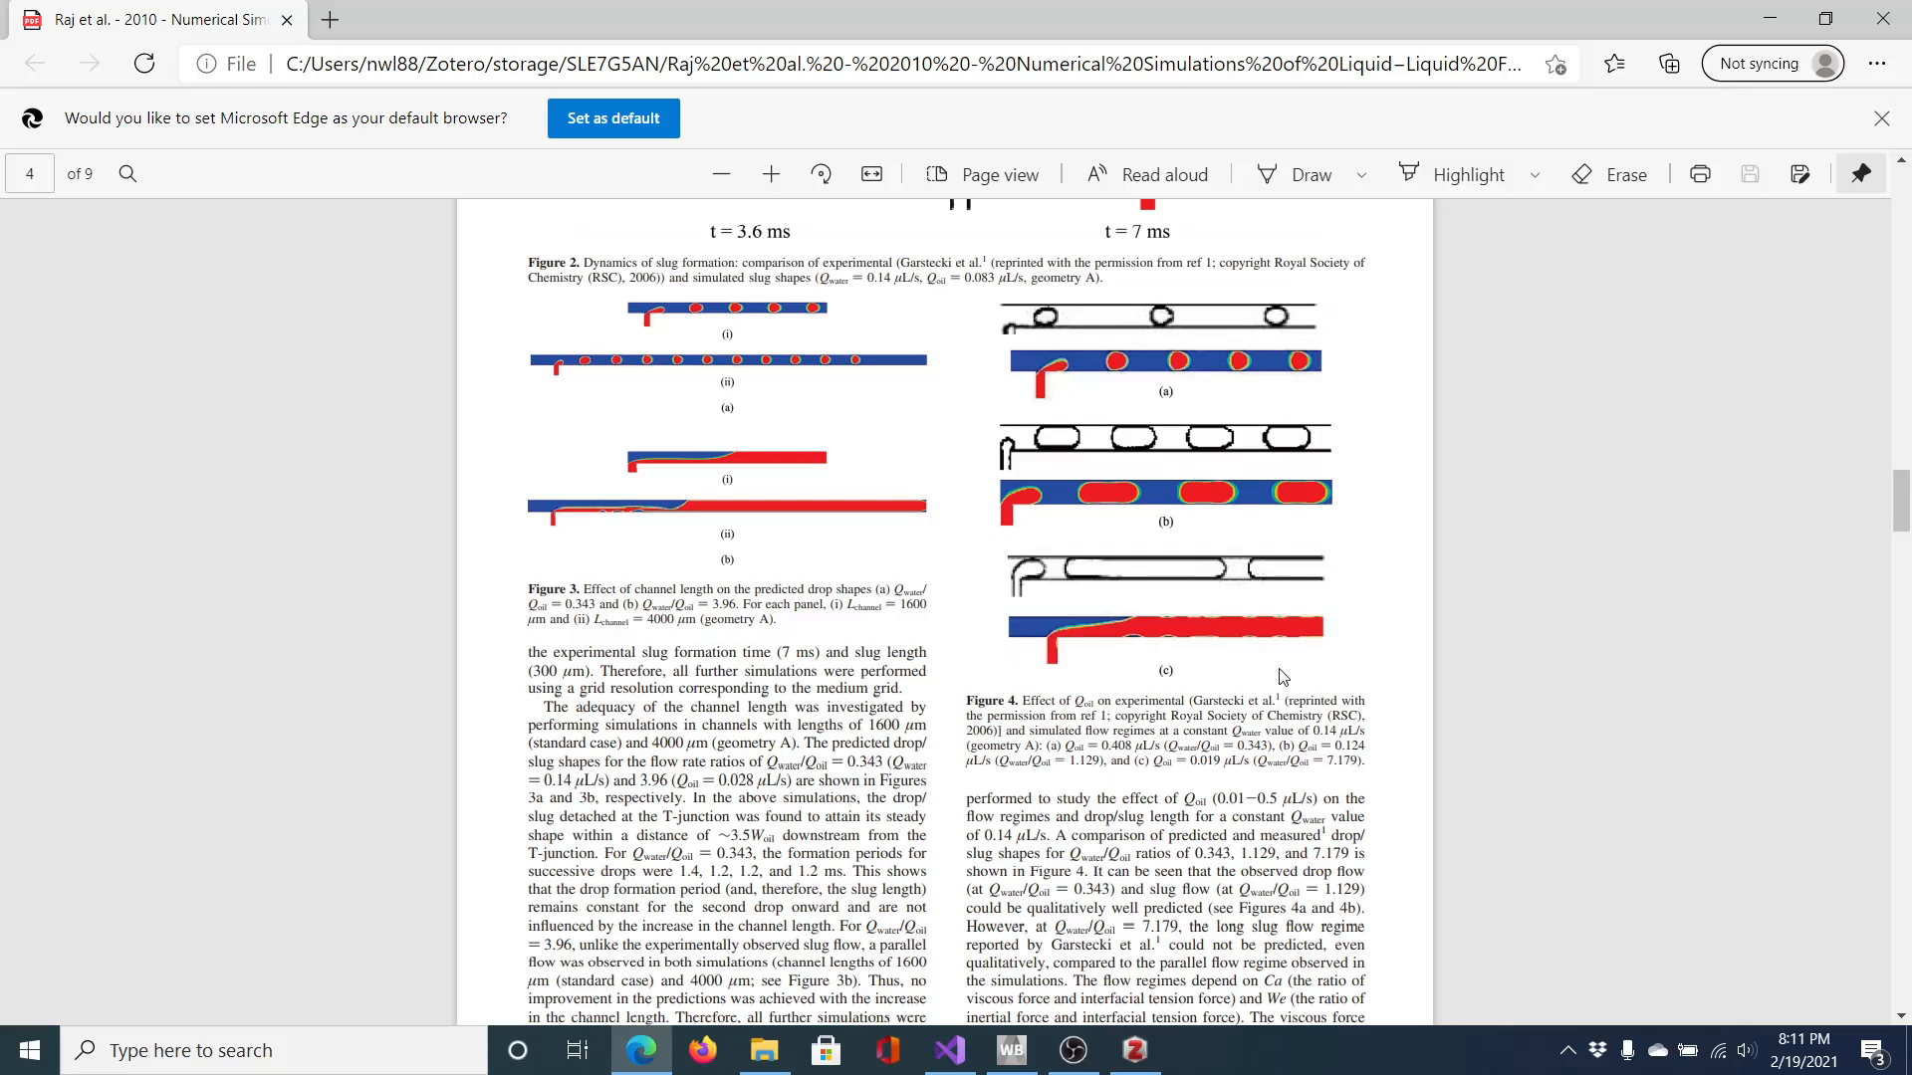
{"action": "scroll", "coordinate": [1283, 677], "scroll_direction": "down", "scroll_amount": 20}
{"action": "scroll", "coordinate": [1283, 678], "scroll_direction": "up", "scroll_amount": 20}
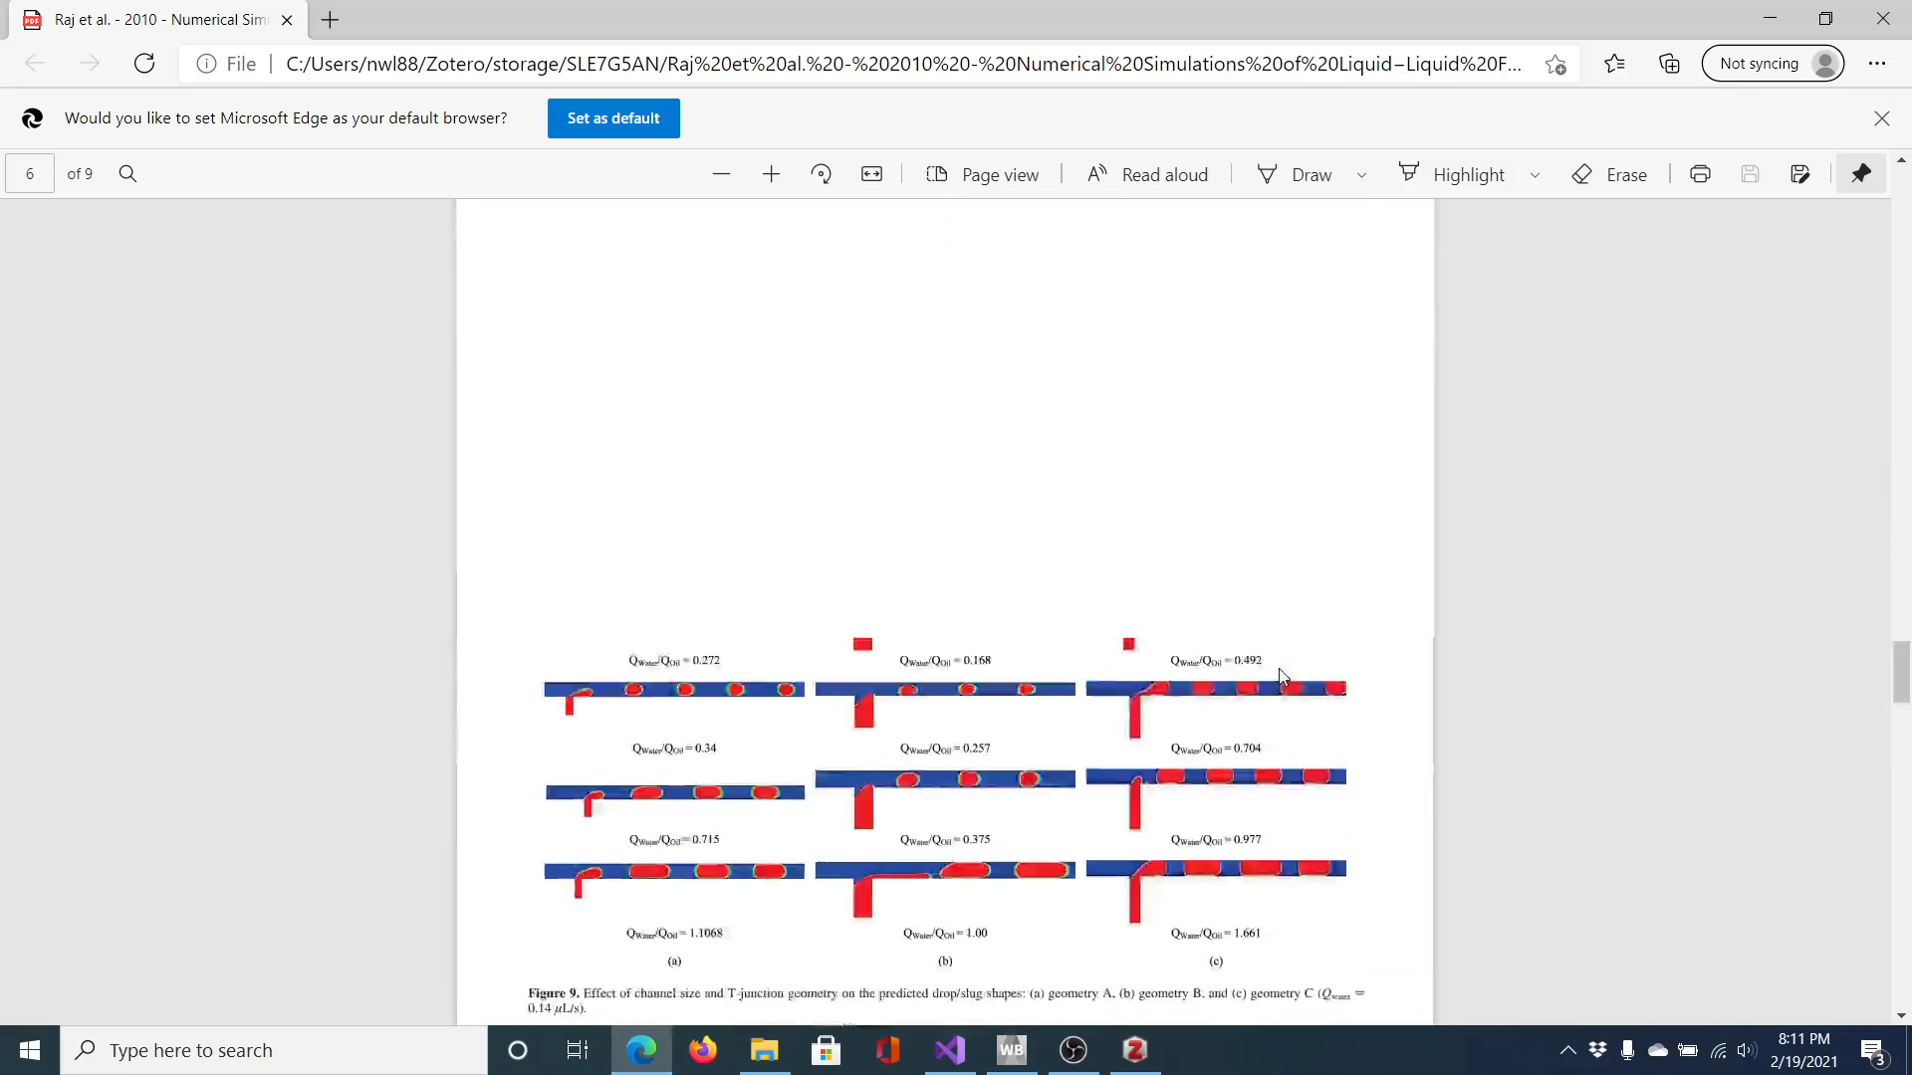
{"action": "scroll", "coordinate": [1283, 677], "scroll_direction": "up", "scroll_amount": 5}
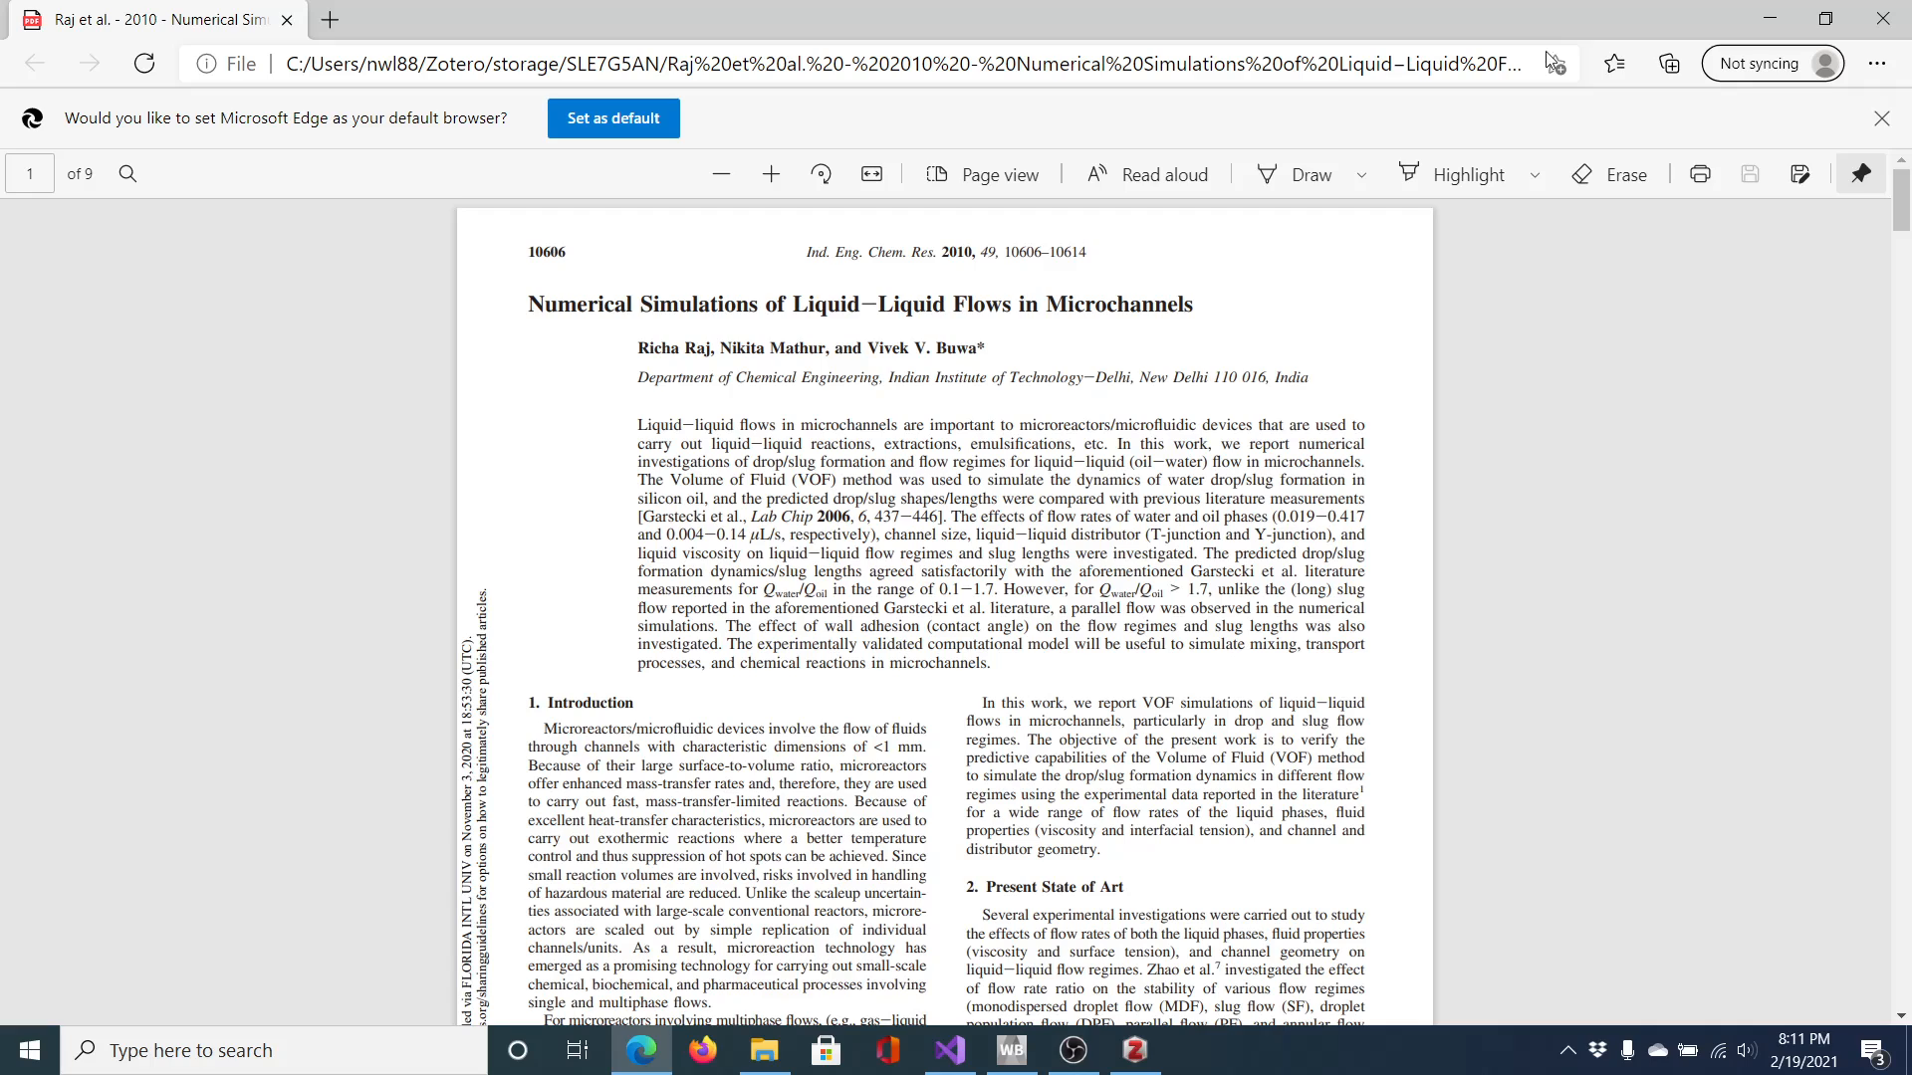
Close the article PDF and switch to the 3D Flow Raj project in Workbench
{"action": "left_click", "coordinate": [1892, 20]}
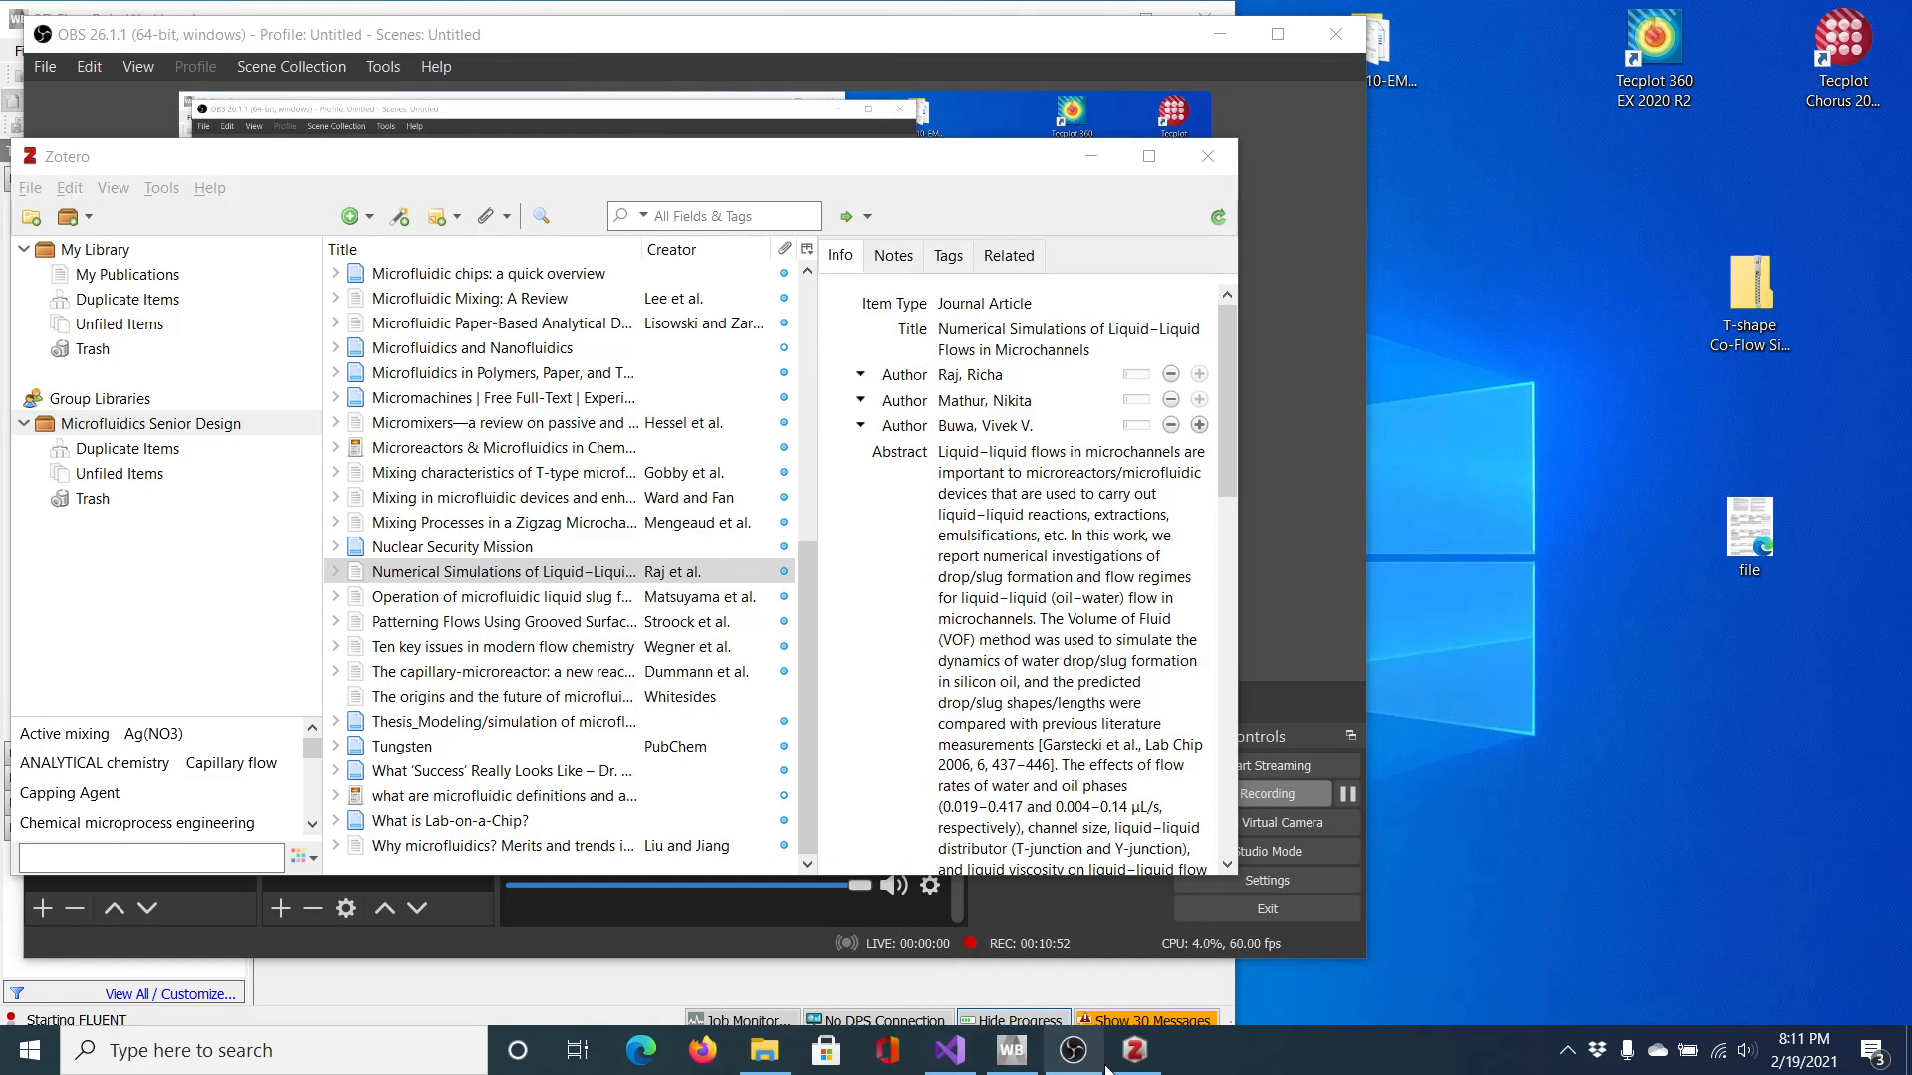
{"action": "left_click", "coordinate": [1010, 1052]}
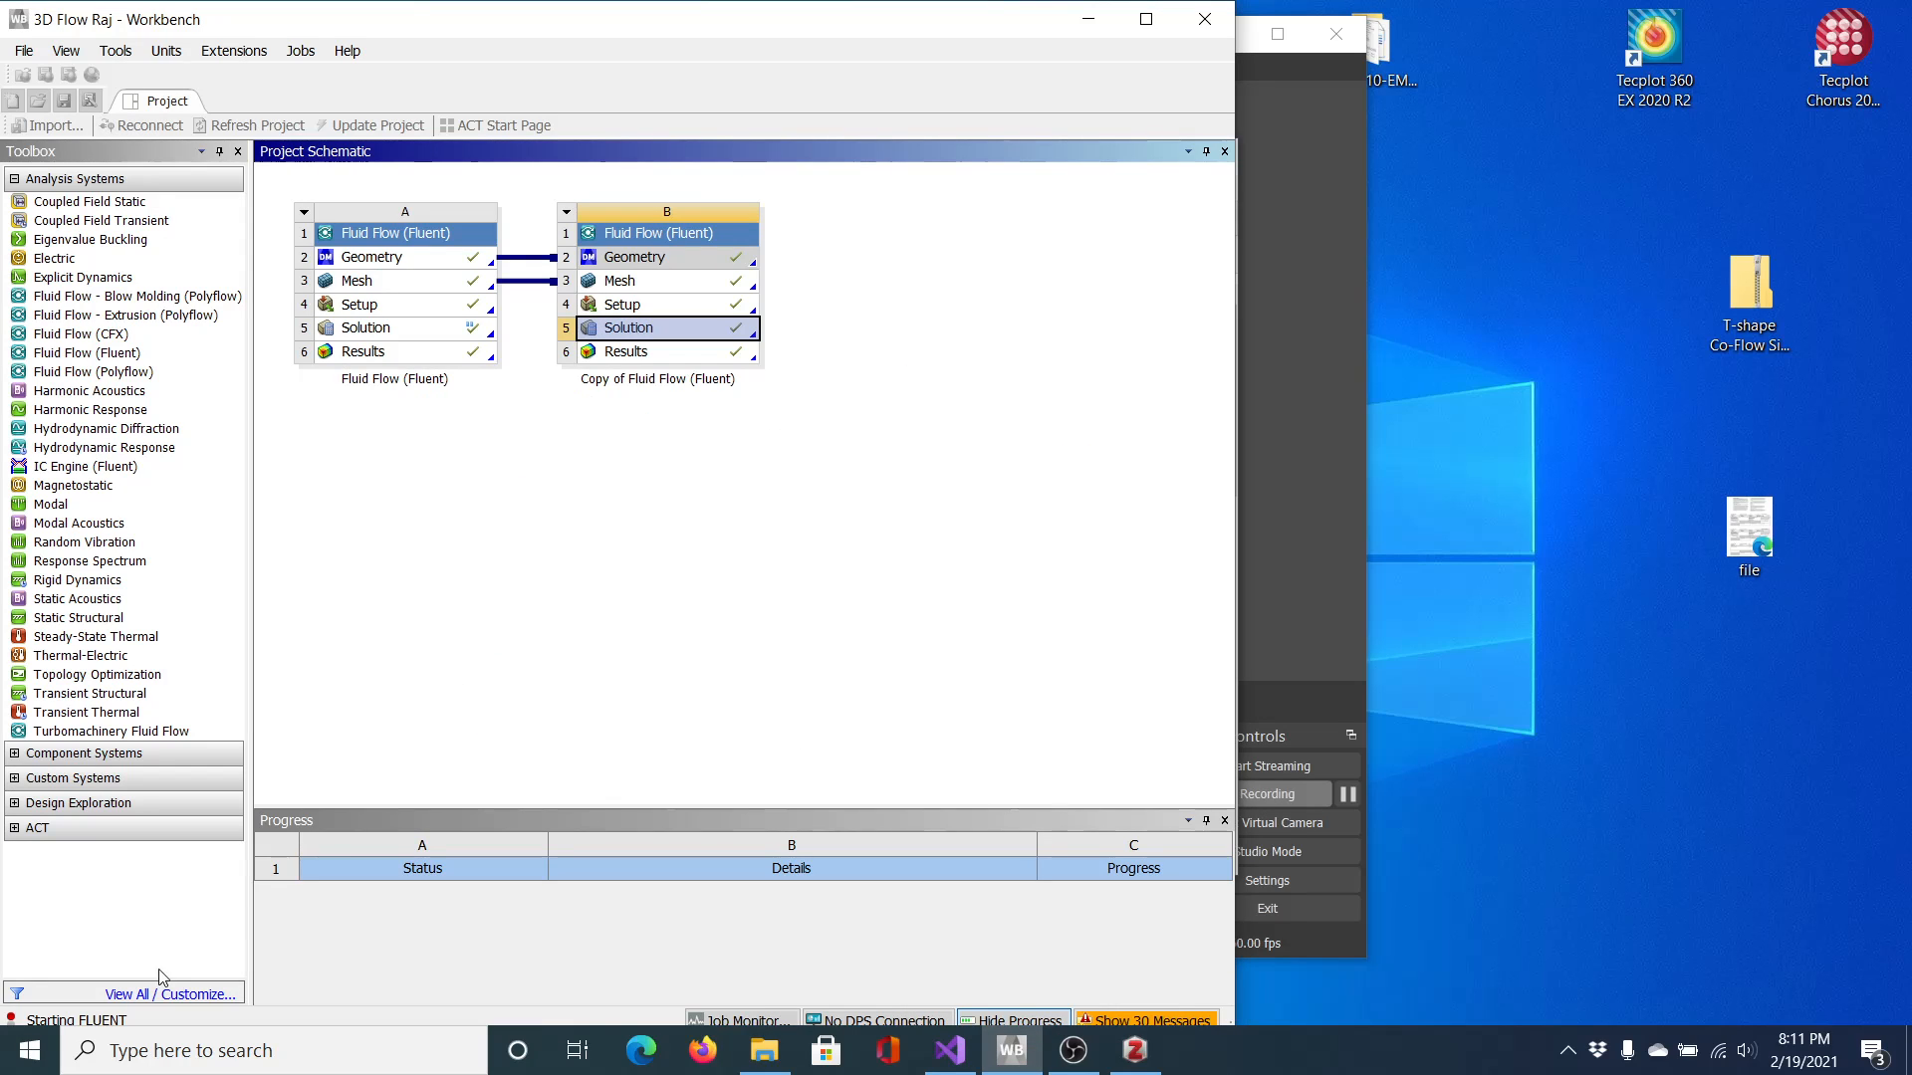
{"action": "left_click", "coordinate": [1073, 1051]}
{"action": "left_click", "coordinate": [1348, 794]}
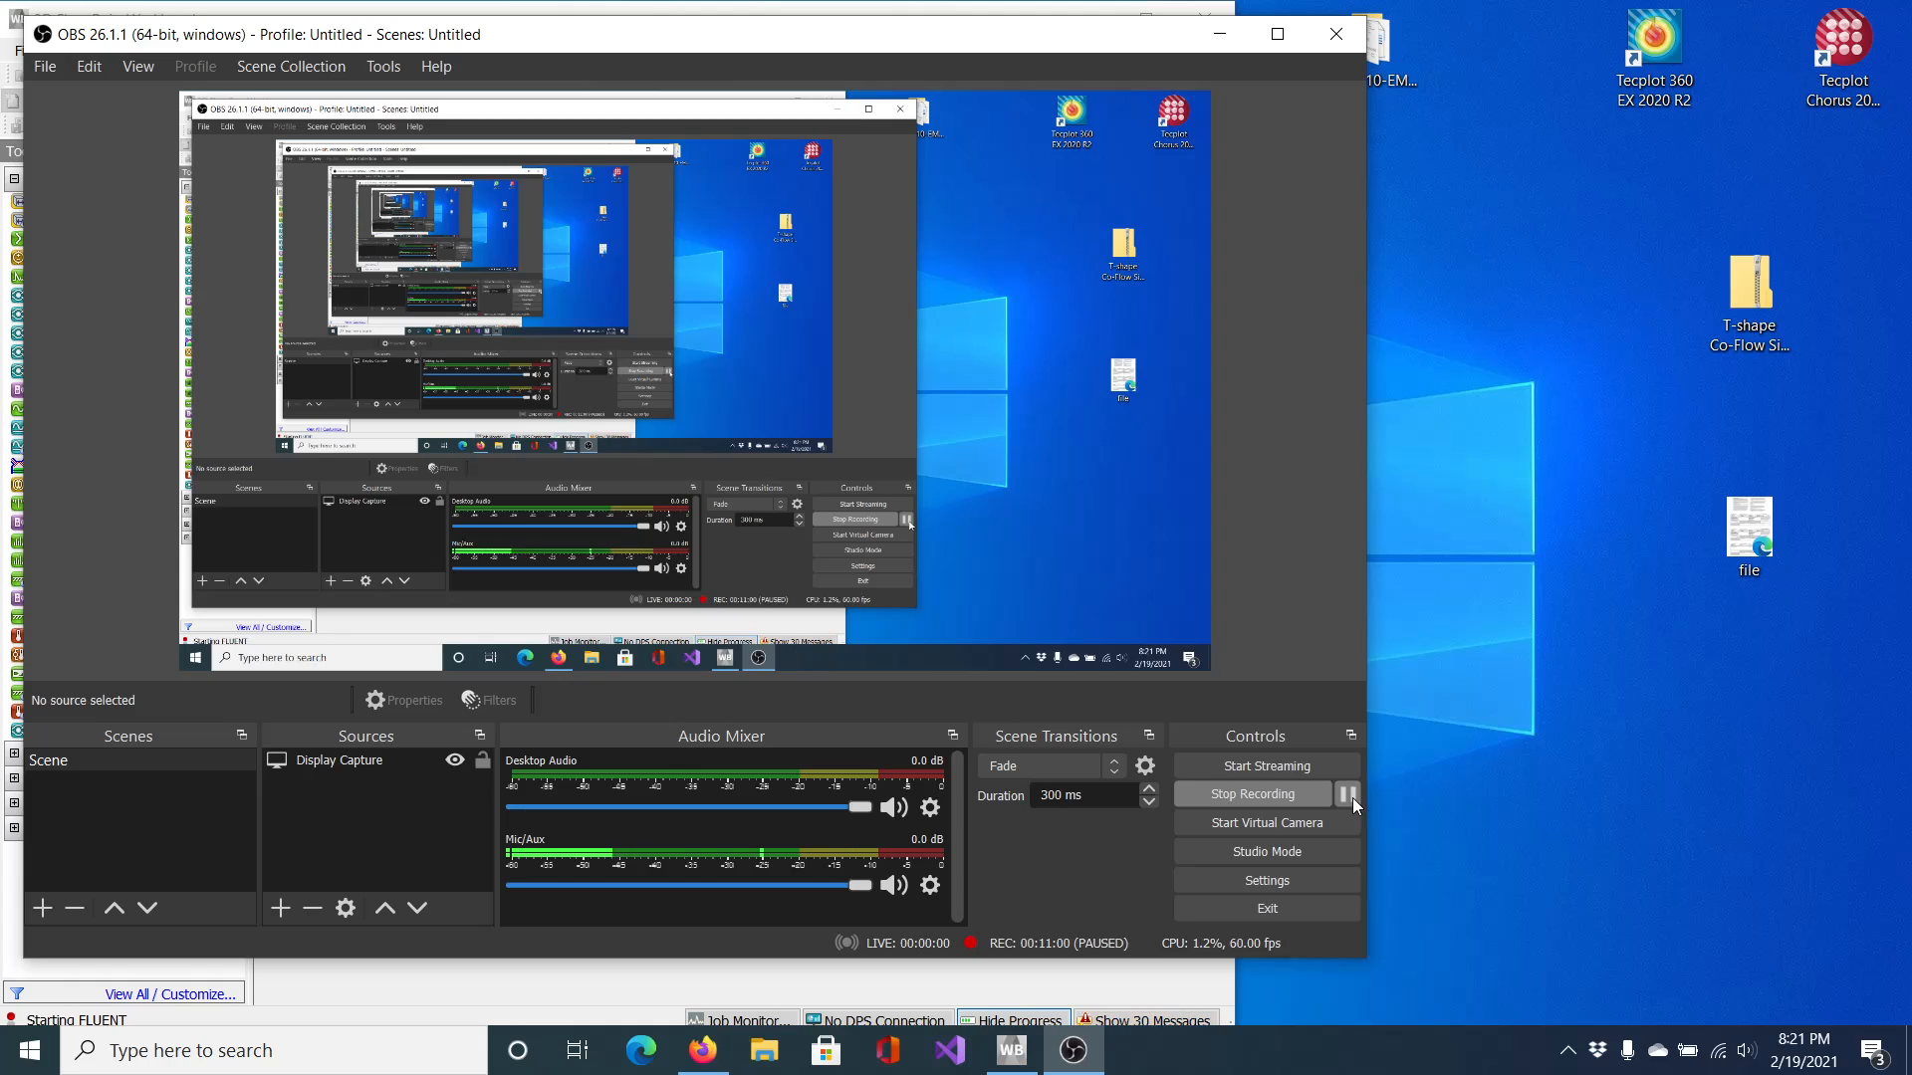